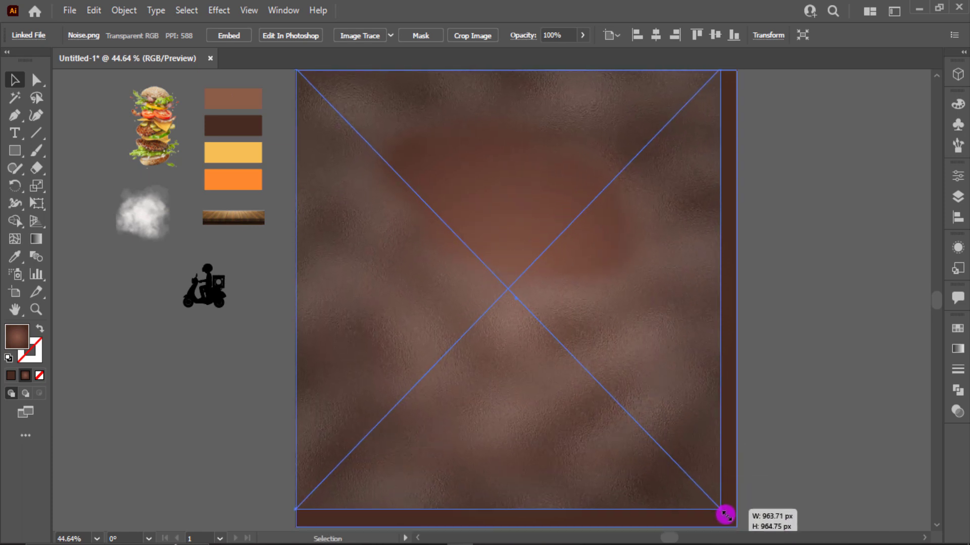
- Set the noise texture's blend mode to Overlay in the Transparency panel
click(958, 404)
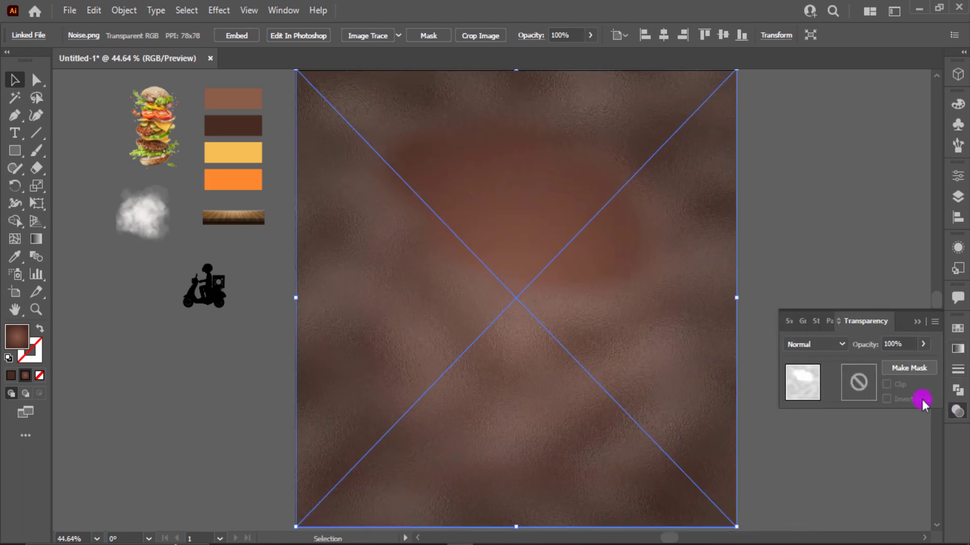
click(808, 344)
click(826, 201)
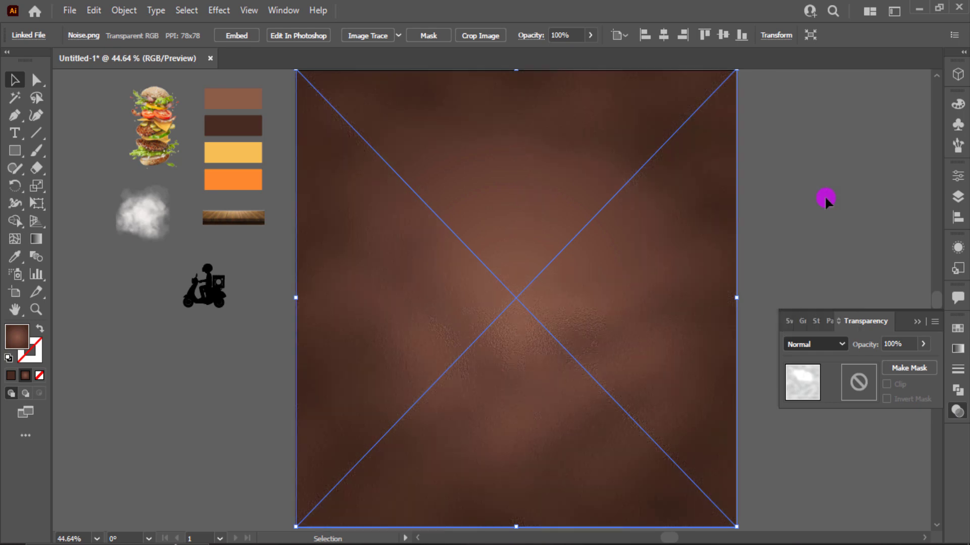
- Bring the smoke image to front and stretch it across the artboard
right_click(164, 212)
mouse_move(249, 329)
click(331, 329)
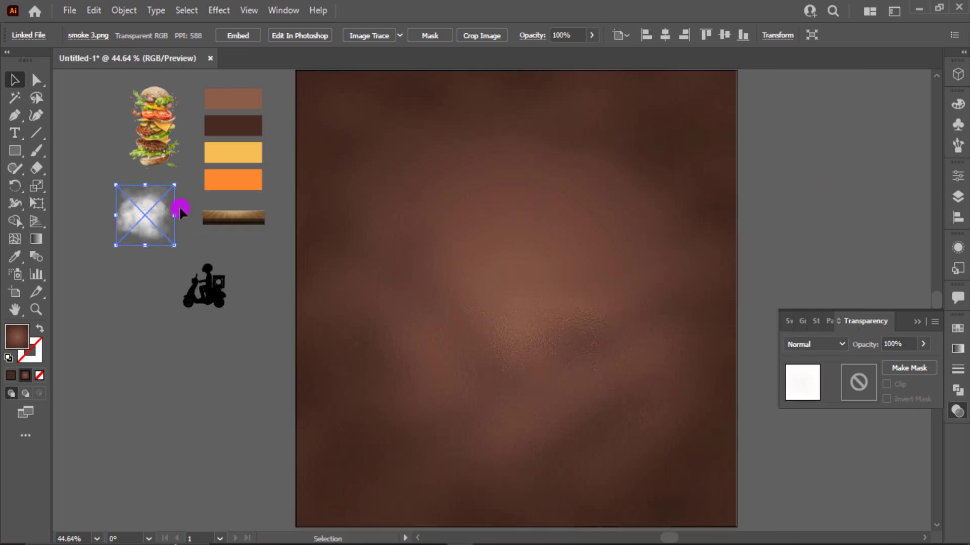
drag(180, 212, 736, 515)
- Set the smoke image's blend mode to Overlay, after trying Soft Light
click(816, 345)
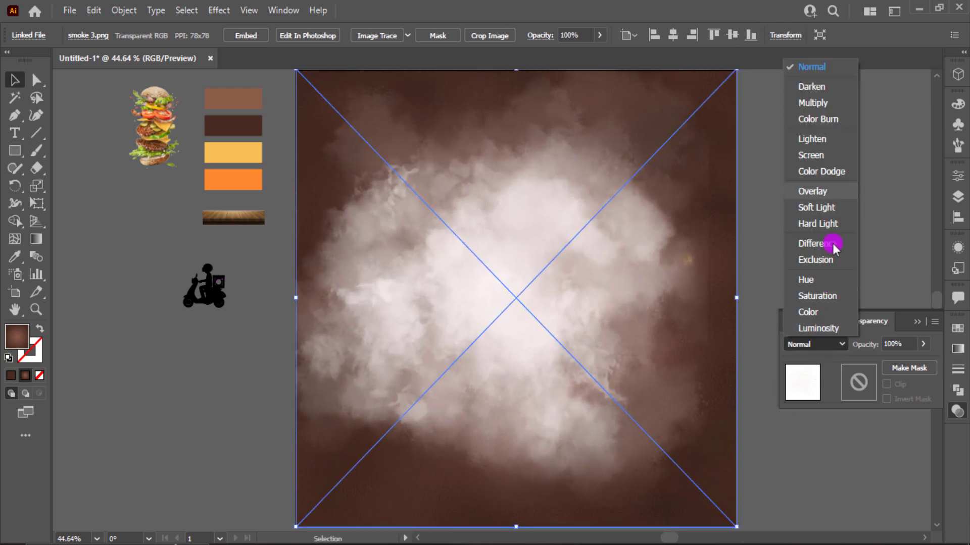
click(841, 207)
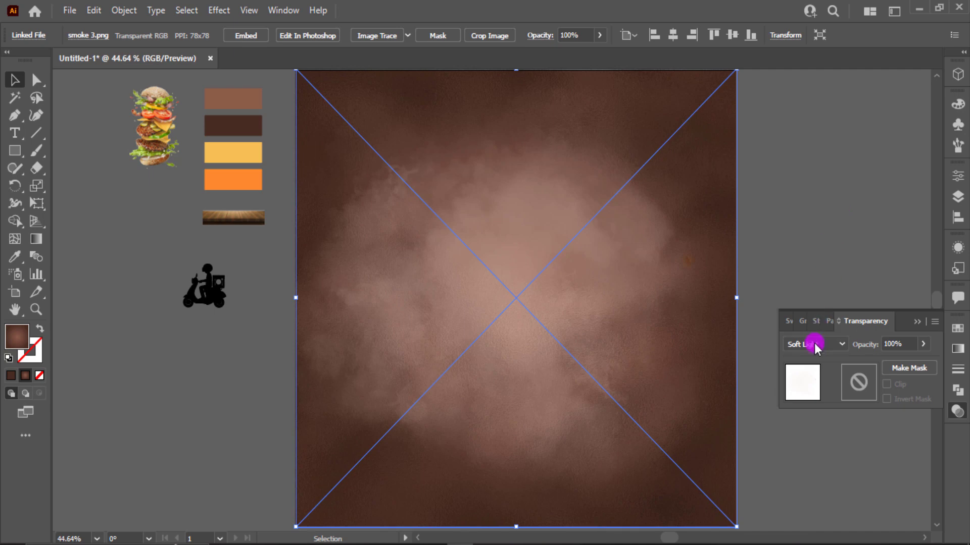
click(815, 347)
click(825, 192)
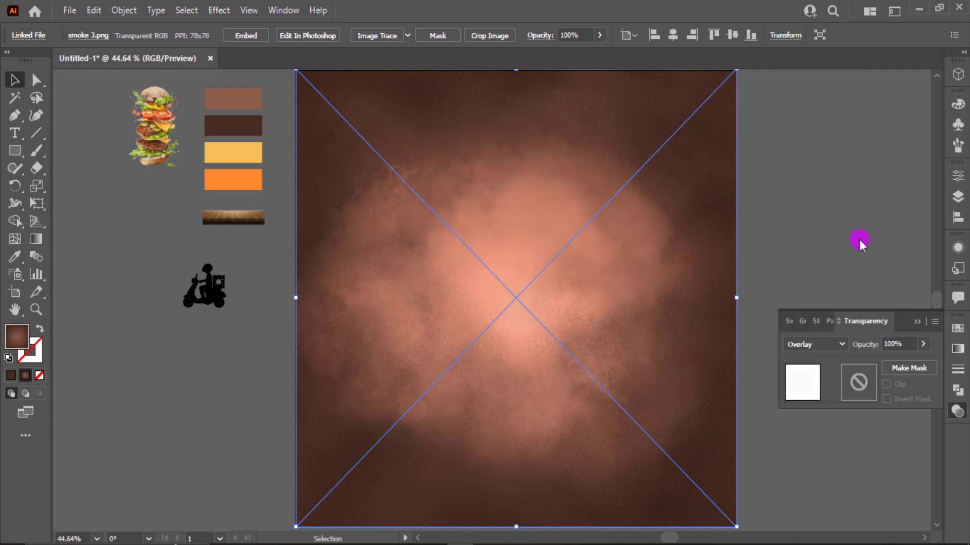
click(918, 325)
- Select the wooden board image and bring up its context menu
click(823, 305)
click(262, 201)
right_click(258, 224)
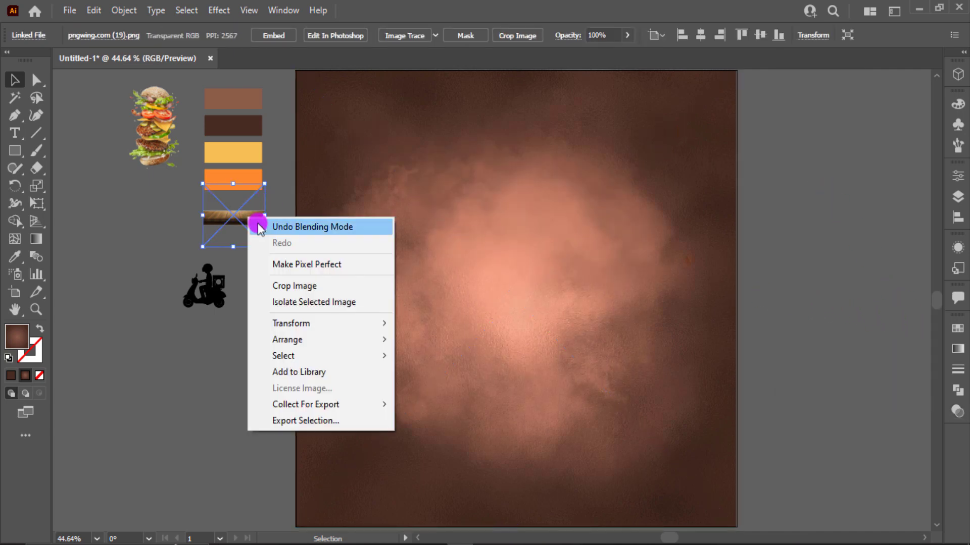
- Bring the wooden board to front and place it along the artboard's bottom
mouse_move(331, 340)
click(433, 338)
drag(248, 217, 738, 505)
scroll(718, 491, up, 5)
drag(626, 418, 616, 350)
click(847, 271)
scroll(563, 245, up, 5)
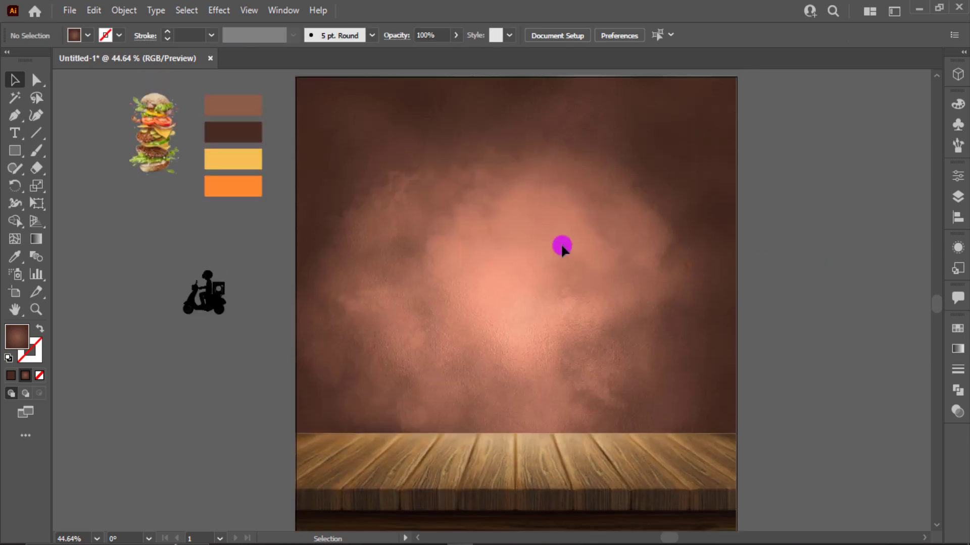
scroll(143, 210, up, 2)
- Bring the burger image to front and move it onto the backdrop
right_click(147, 215)
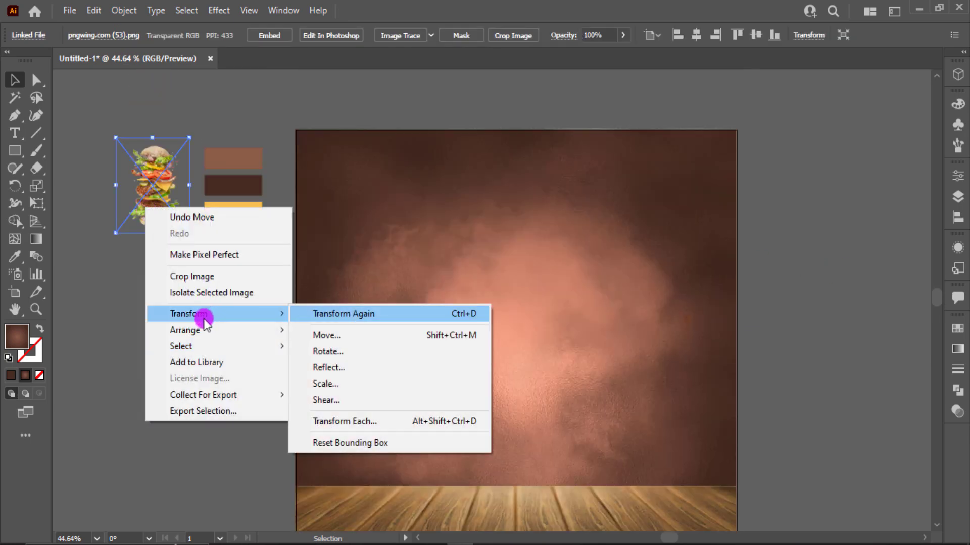
mouse_move(248, 341)
click(303, 336)
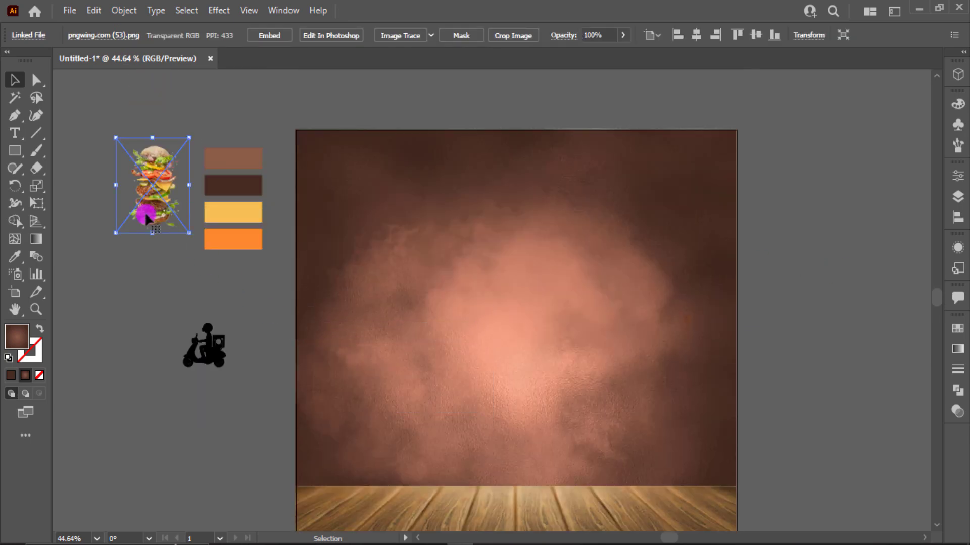
drag(147, 210, 681, 376)
- Enlarge the burger and position it centred above the table
drag(619, 367, 602, 385)
scroll(621, 368, down, 5)
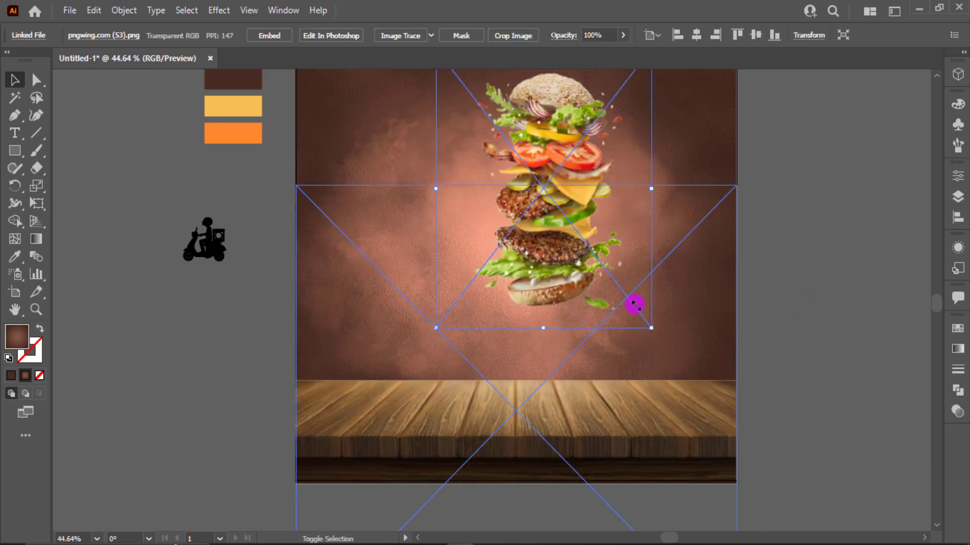
drag(634, 305, 729, 417)
drag(601, 338, 580, 335)
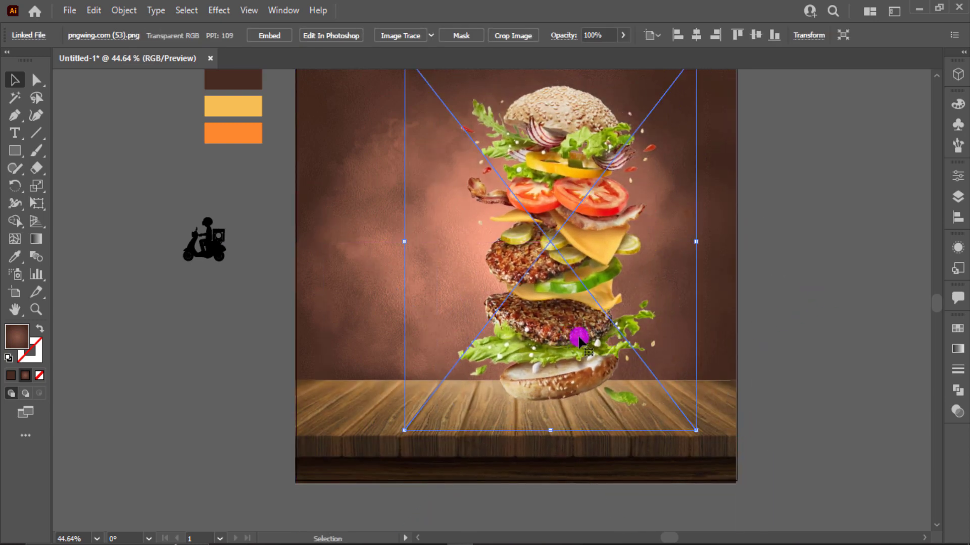
scroll(580, 337, up, 2)
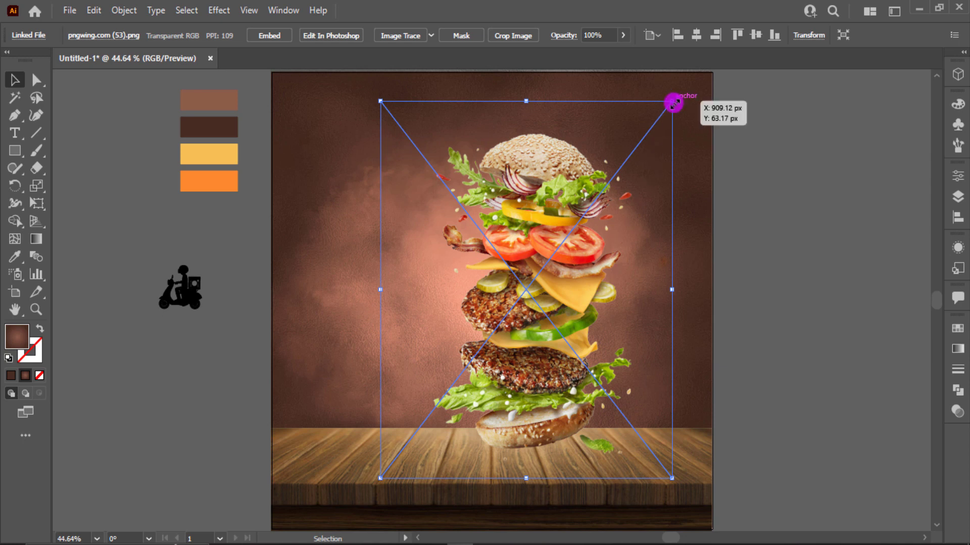
drag(675, 101, 678, 96)
click(698, 227)
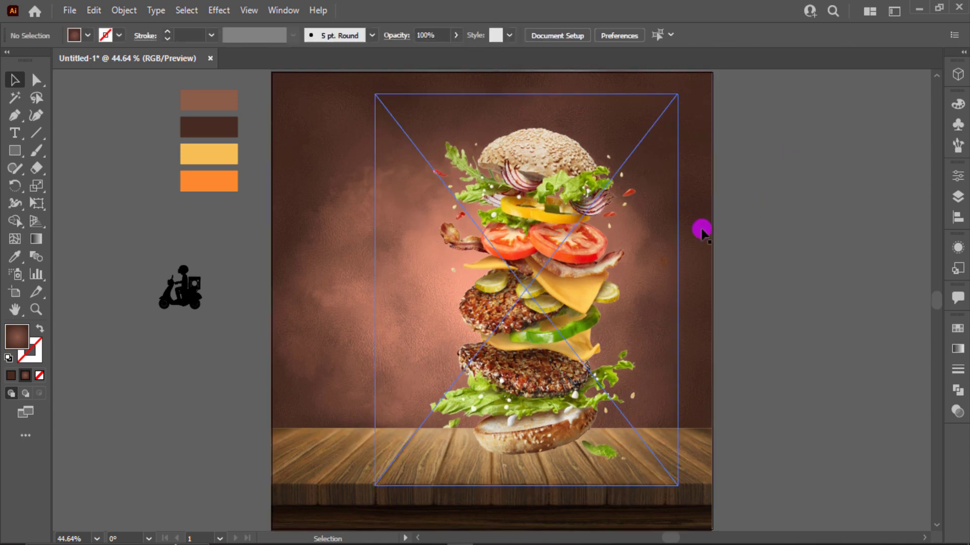
drag(592, 271, 592, 271)
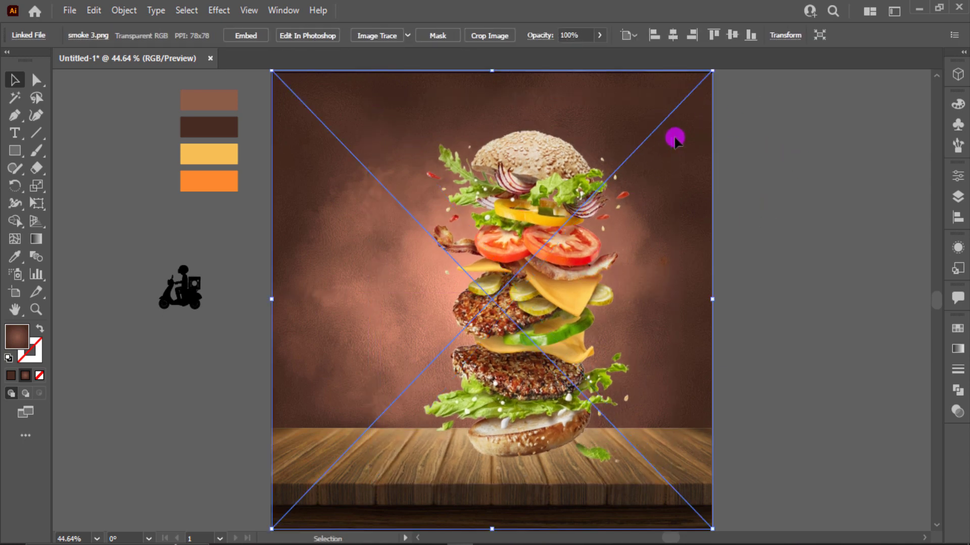
- Fade the smoke image to 69% opacity
click(601, 34)
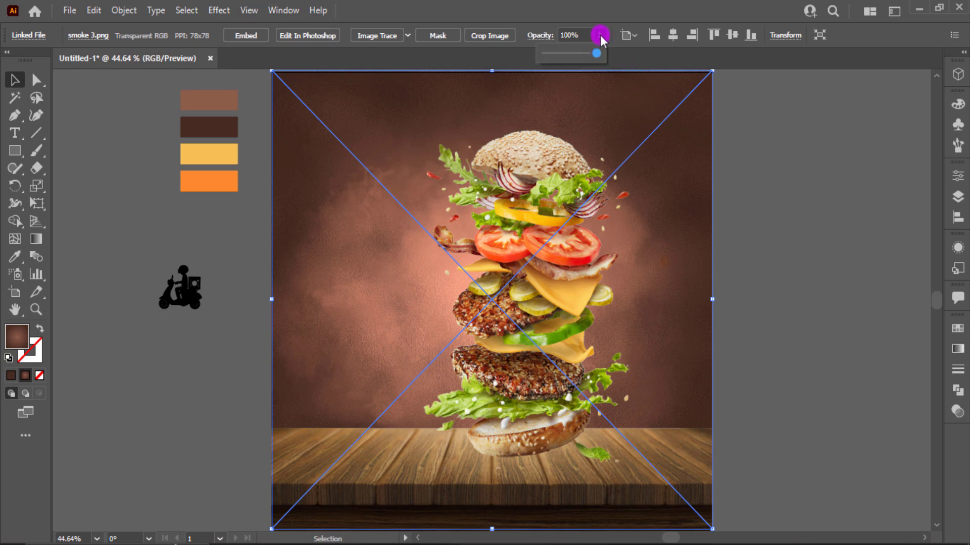
drag(587, 56, 578, 56)
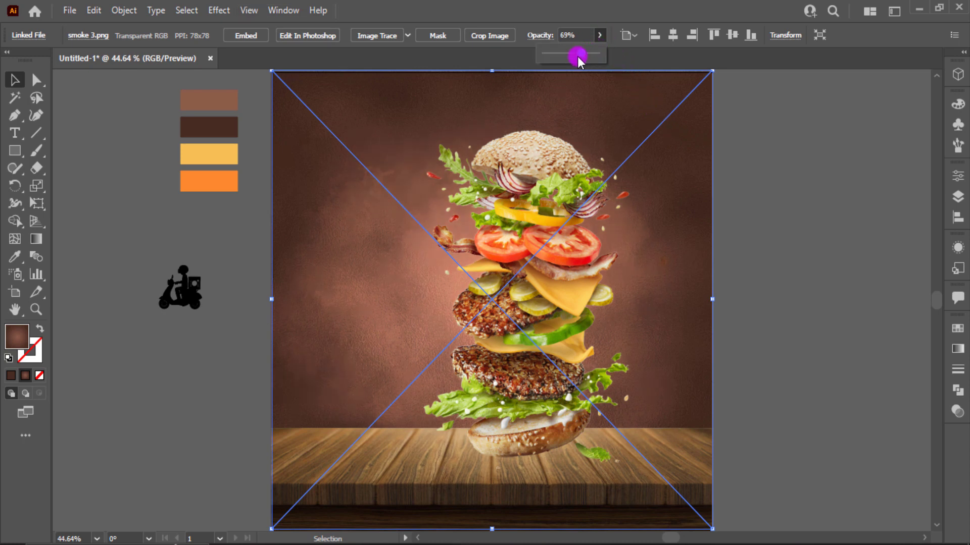
click(805, 233)
- Enlarge the burger slightly more, then lock the background and table pieces
click(592, 313)
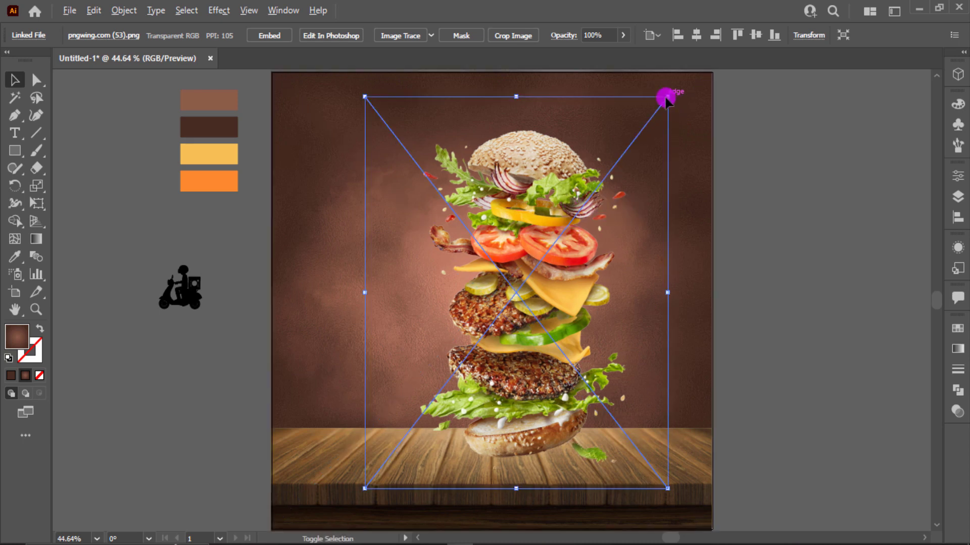
drag(669, 98, 675, 94)
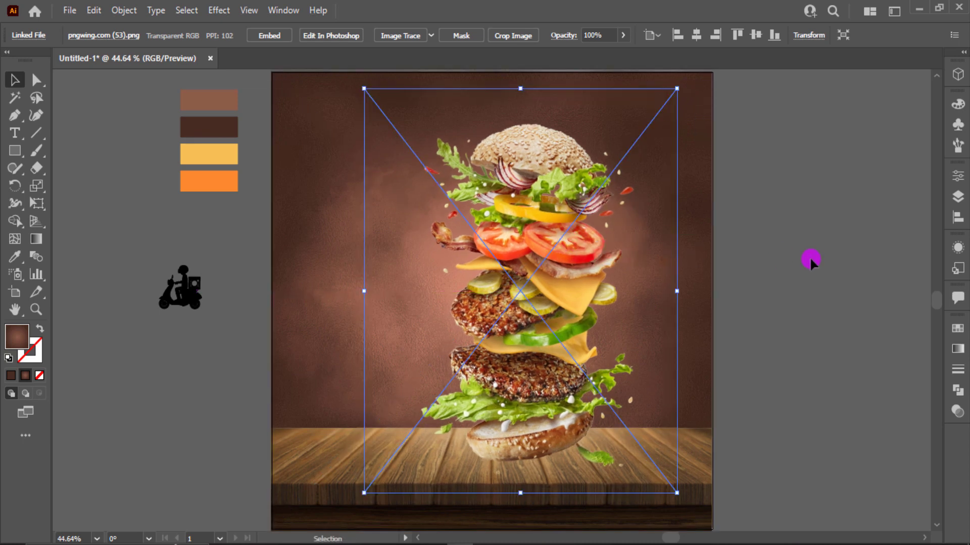
click(786, 353)
drag(701, 510, 702, 510)
key(ctrl+2)
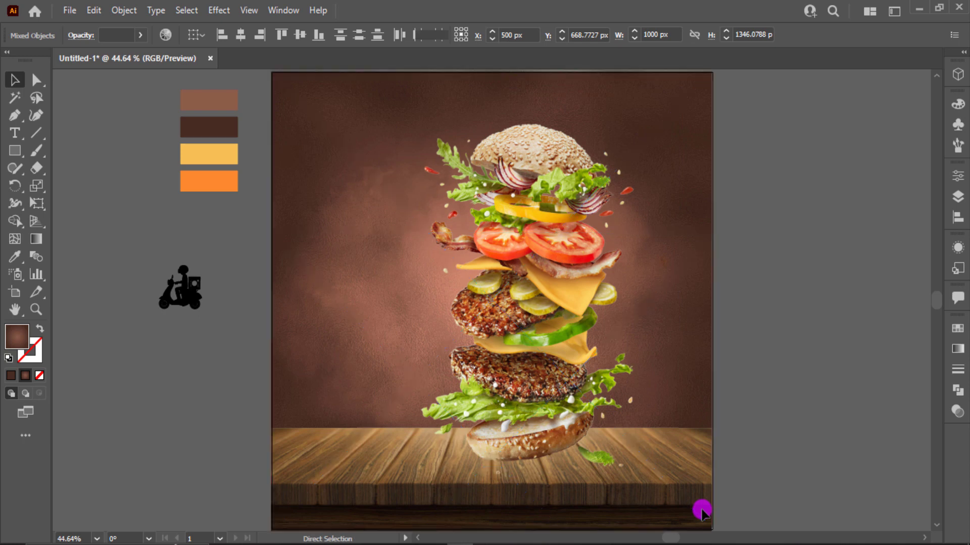
- Draw a small circle beside the artboard with the Ellipse tool
click(647, 492)
click(861, 335)
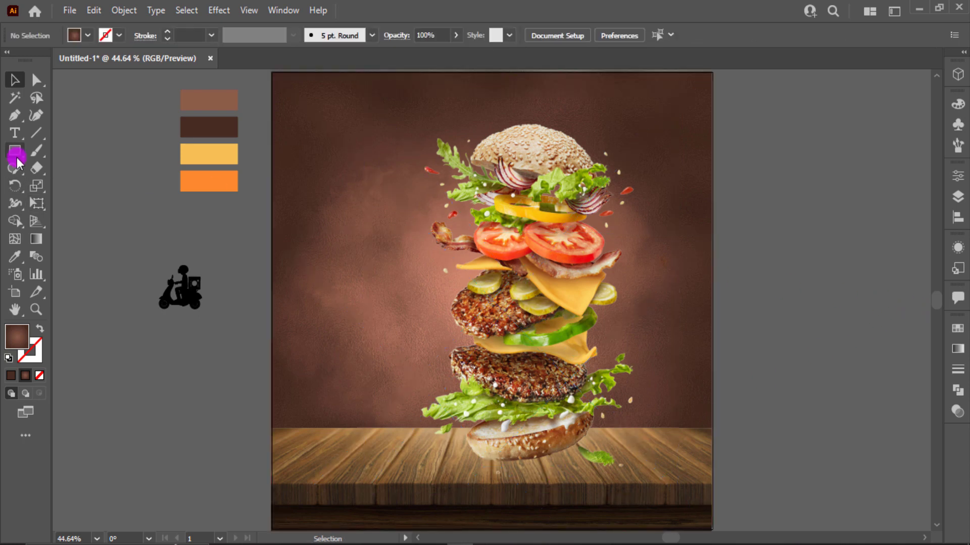
drag(17, 161, 53, 186)
drag(832, 300, 848, 331)
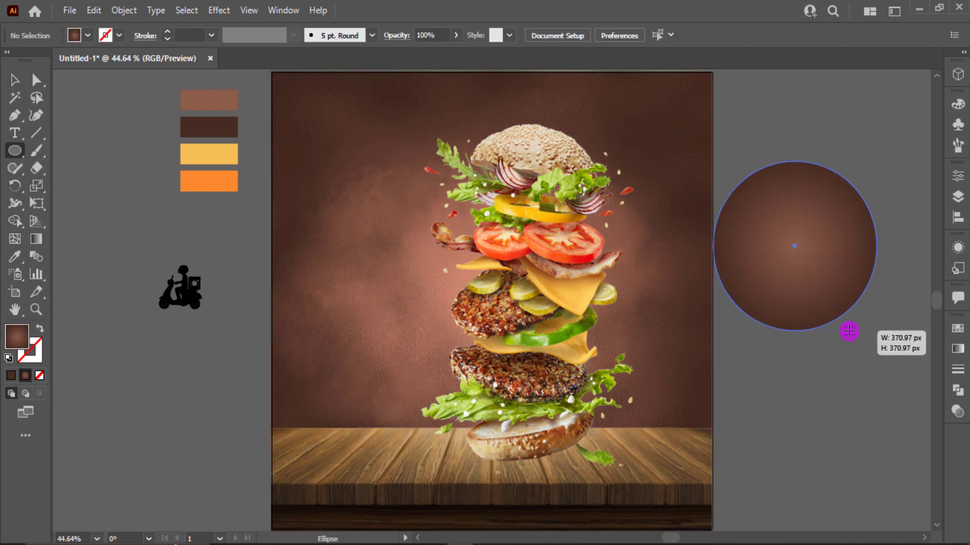
- Fill the circle with a reversed radial gradient, pure black centre fading to white
click(958, 349)
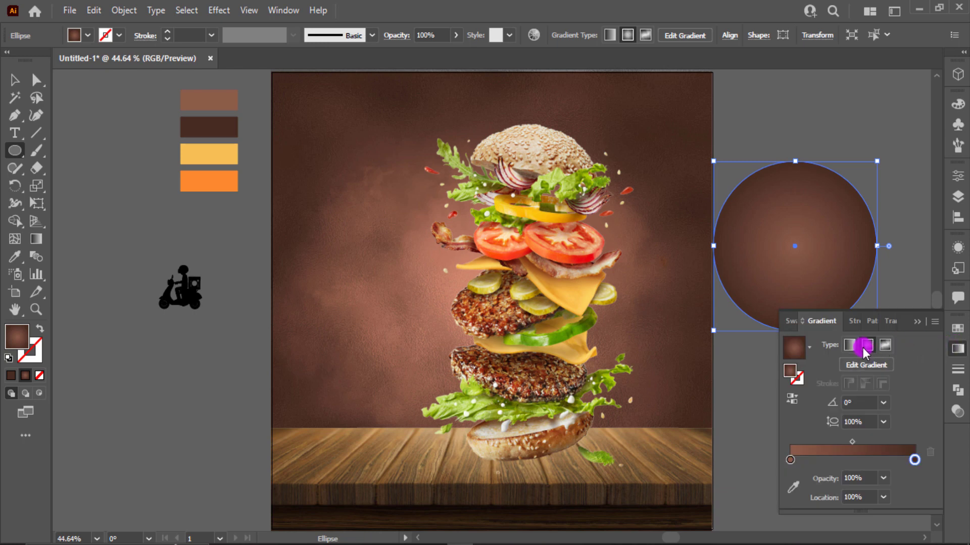
click(807, 355)
click(751, 388)
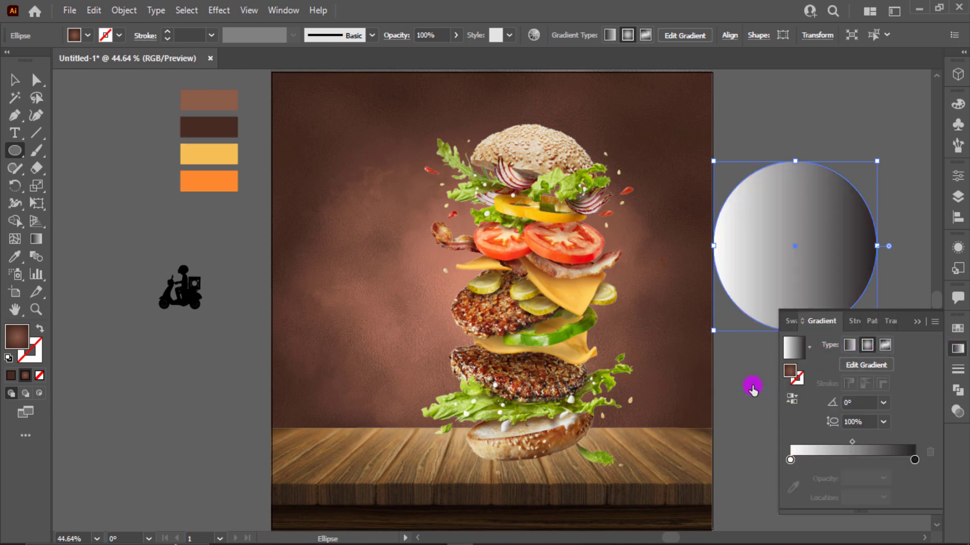
click(847, 353)
click(866, 349)
click(790, 398)
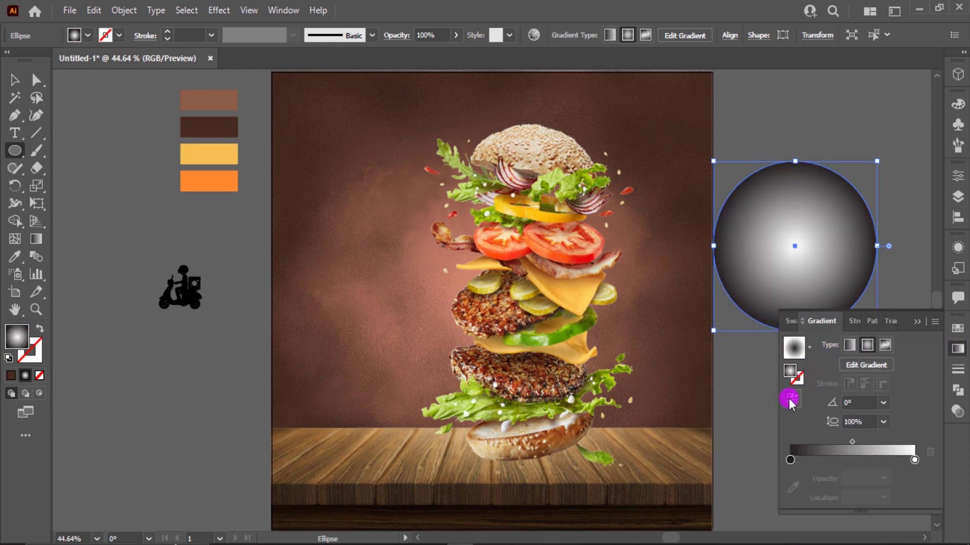
double_click(792, 462)
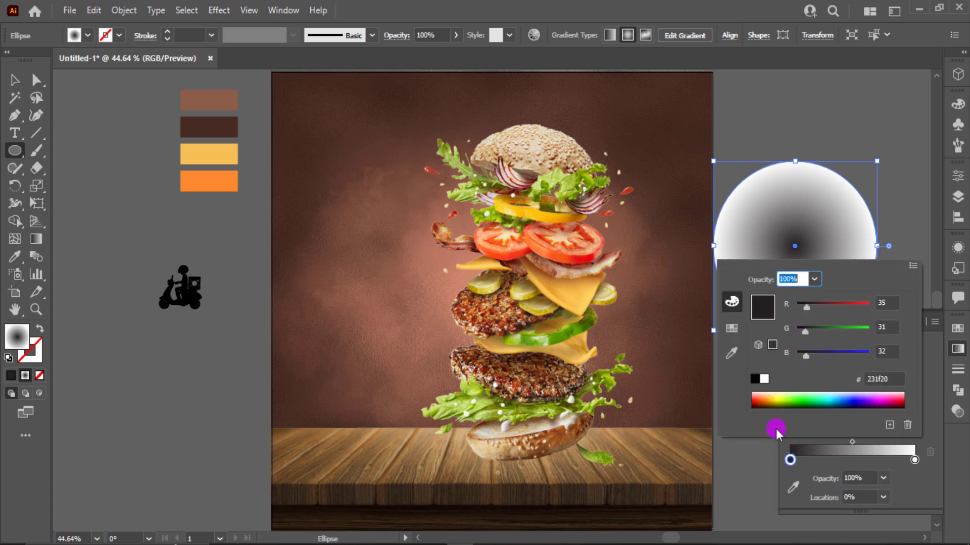
click(755, 379)
click(924, 386)
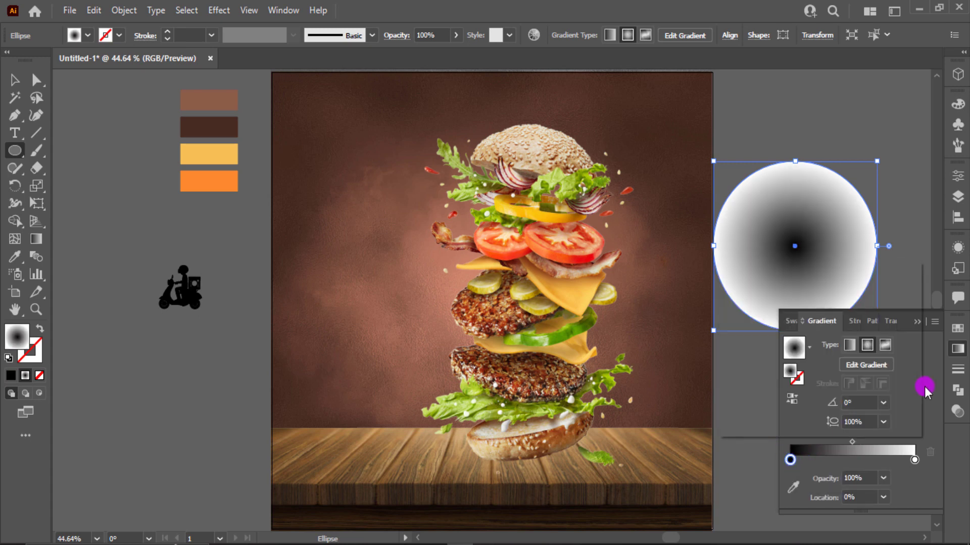
click(917, 325)
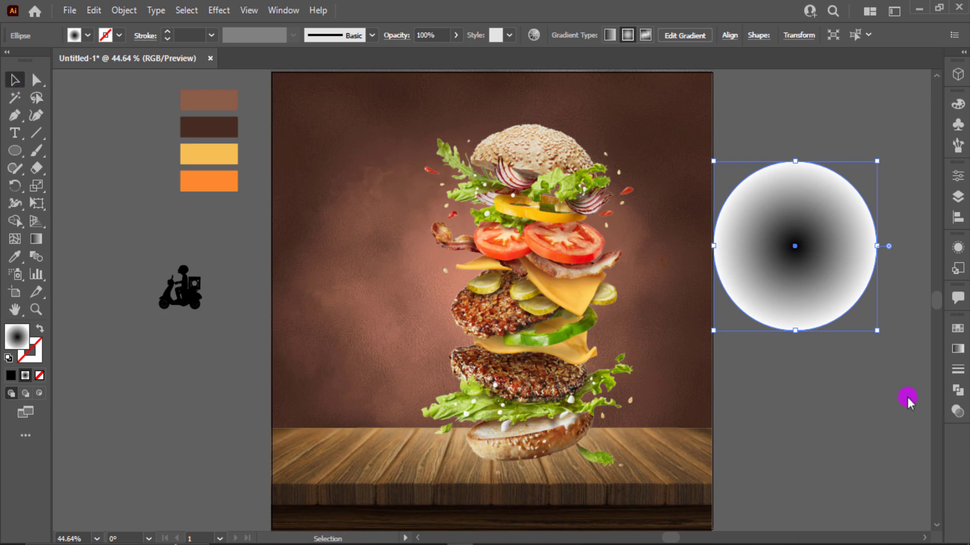
- Set the gradient circle to Multiply and flatten it into an oval under the burger
click(957, 412)
click(815, 345)
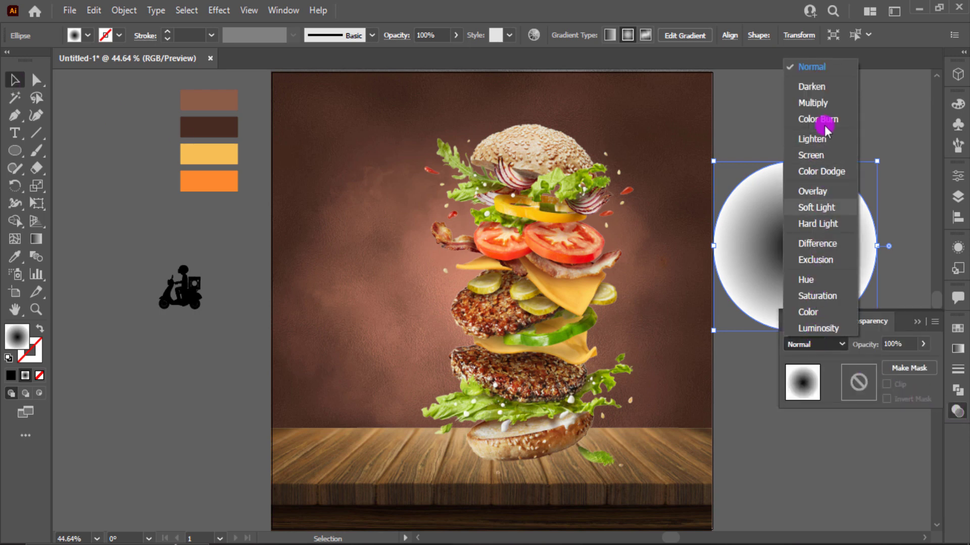
click(822, 103)
click(920, 321)
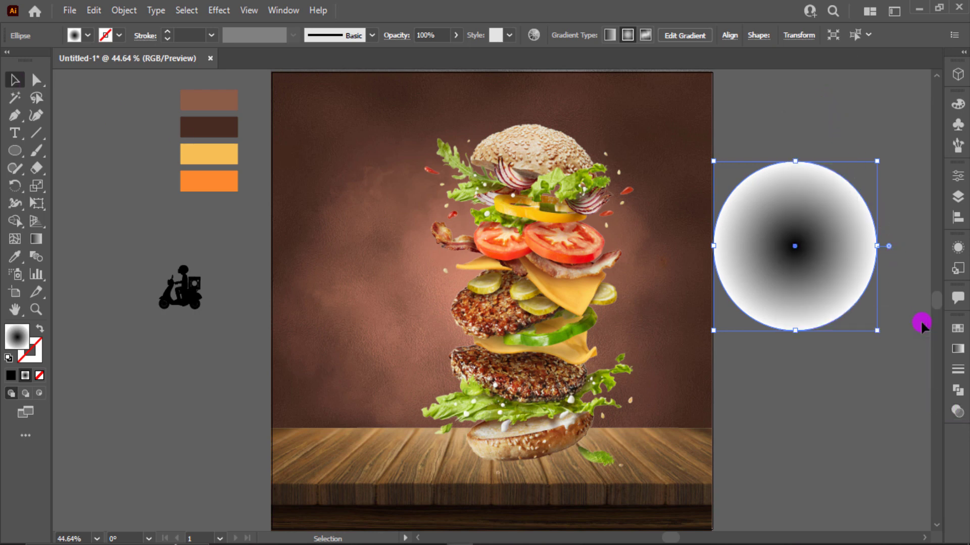
drag(797, 159, 537, 459)
- Bring the burger photo to front, above the shadow oval
click(537, 346)
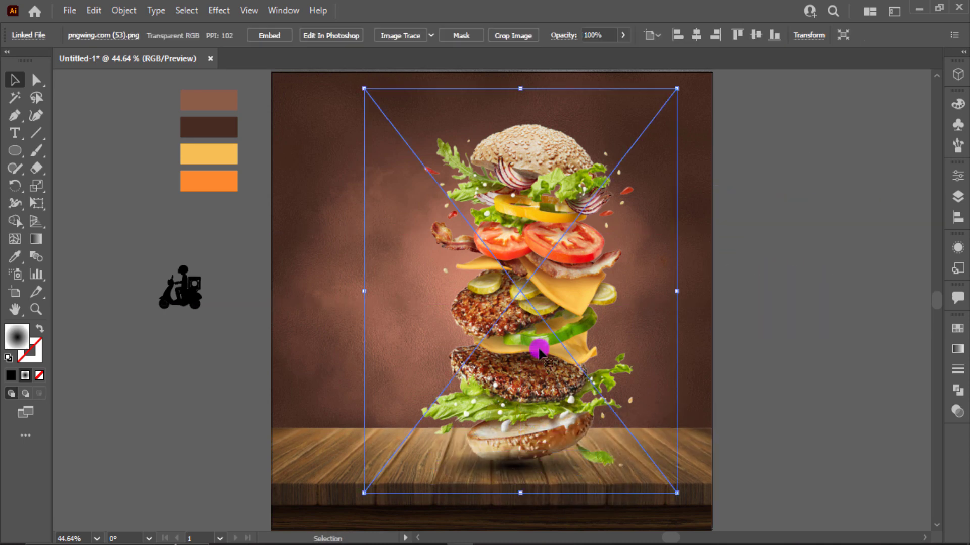
right_click(538, 347)
mouse_move(616, 260)
click(743, 257)
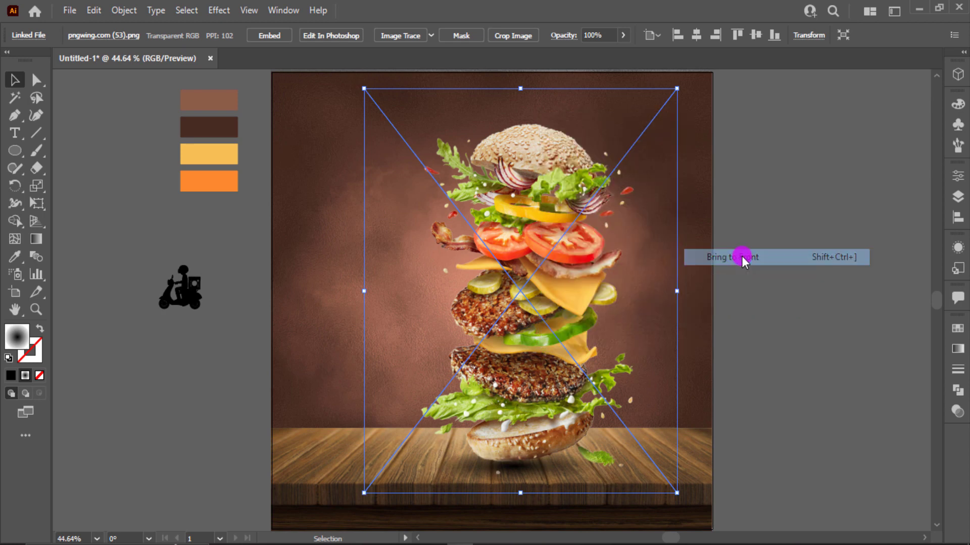
- Reposition the shadow oval beneath the bottom bun
click(545, 443)
click(549, 465)
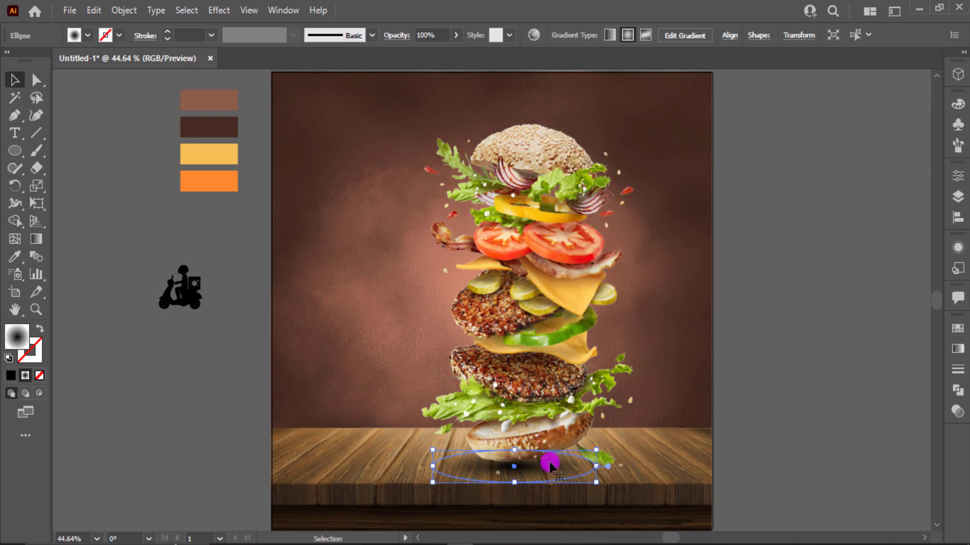
drag(514, 455, 659, 467)
drag(573, 472, 566, 473)
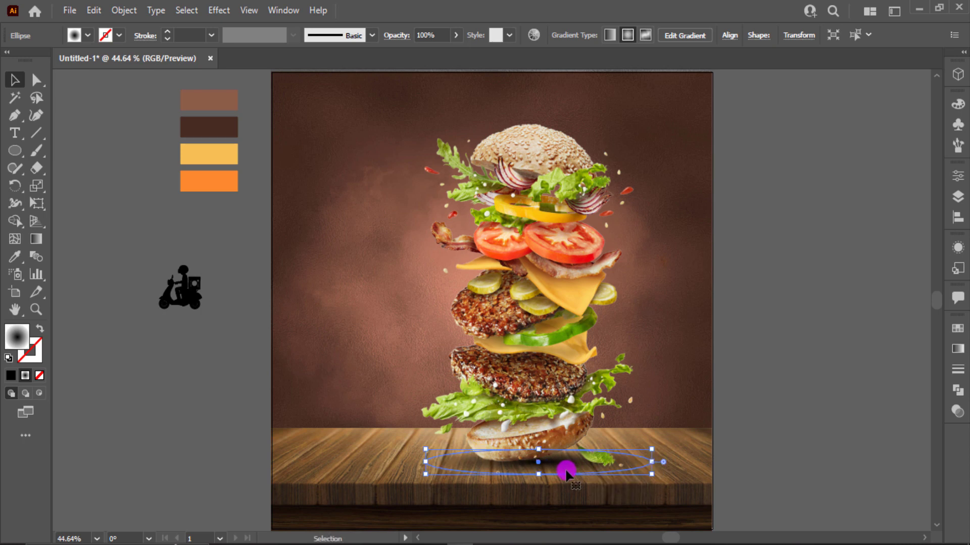
- Apply Effect > Blur > Gaussian Blur to soften the shadow
click(221, 11)
key(Down)
key(Down)
key(Down)
key(Down)
key(Down)
key(Down)
key(Down)
key(Down)
key(Down)
key(Down)
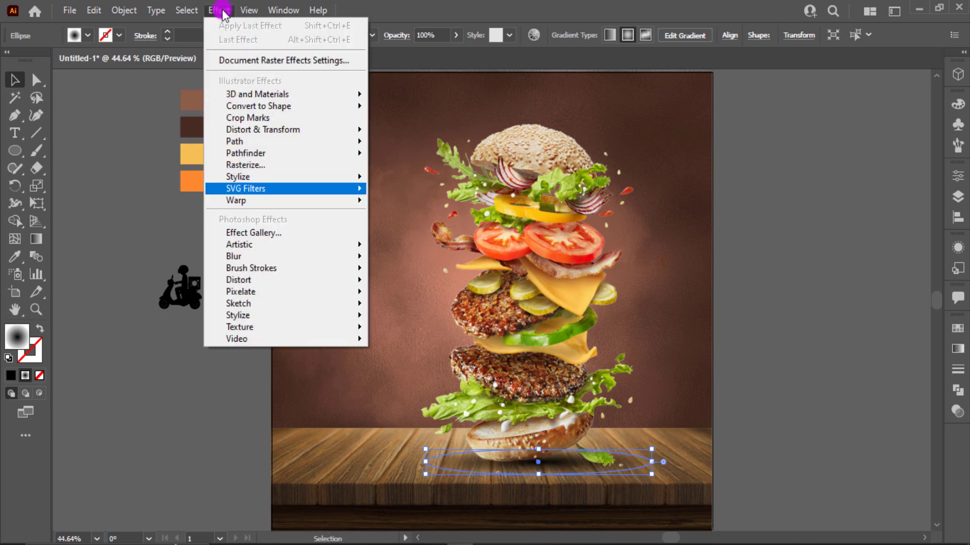
key(Up)
key(Right)
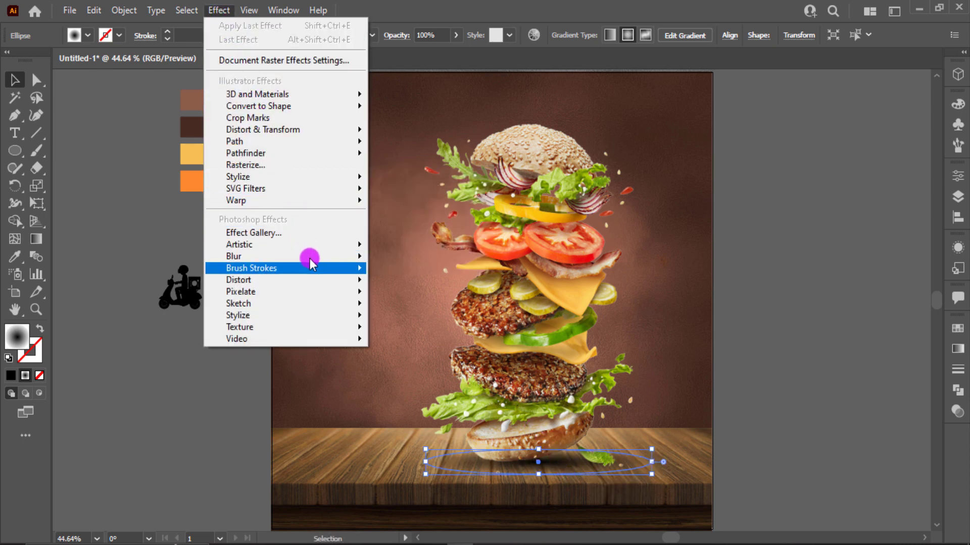
mouse_move(303, 256)
click(391, 256)
click(745, 290)
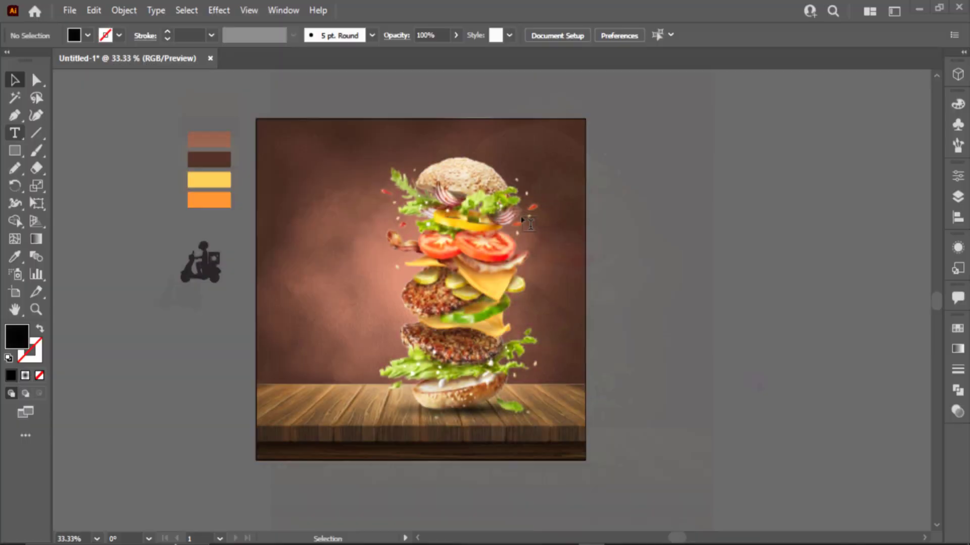
- Create a HOT text object and duplicate it into a vertical stack of copies
key(t)
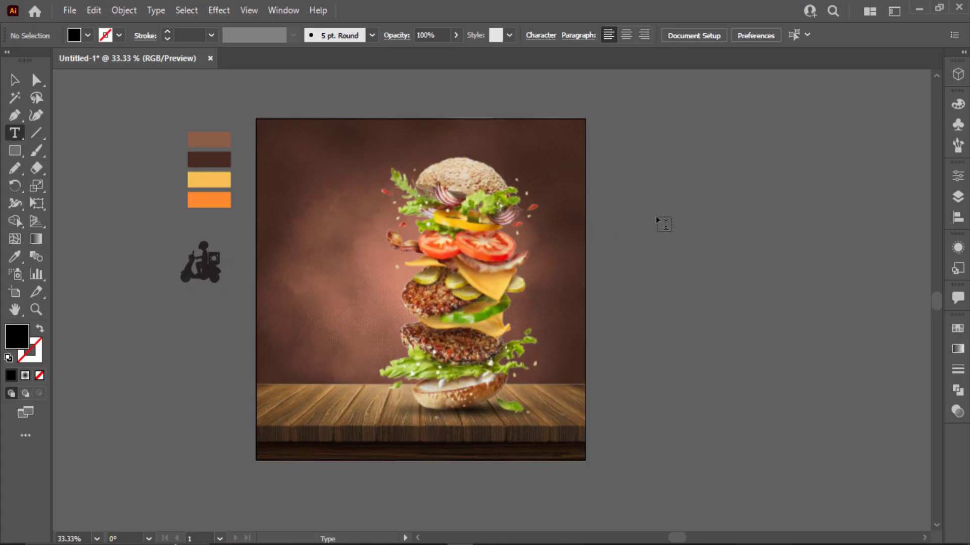
click(657, 215)
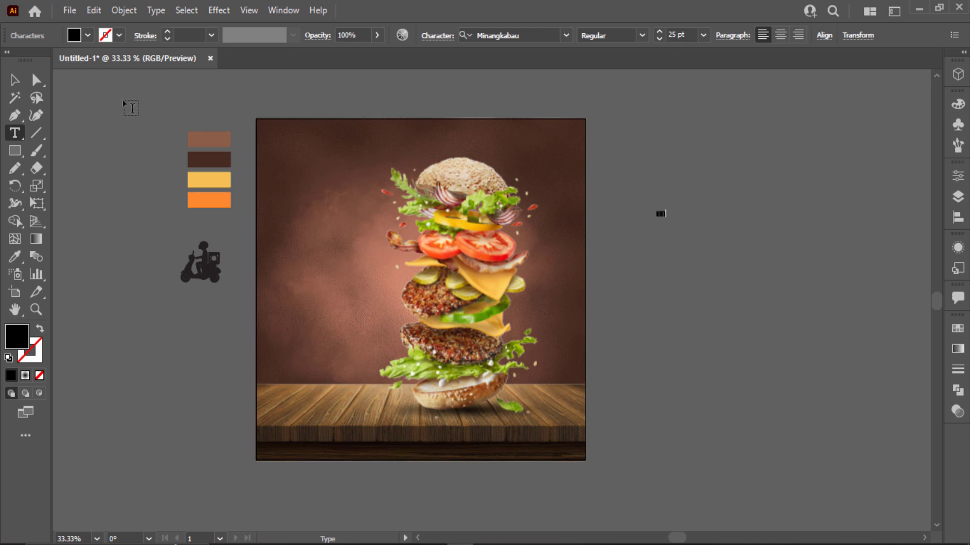
click(15, 81)
scroll(650, 250, up, 2)
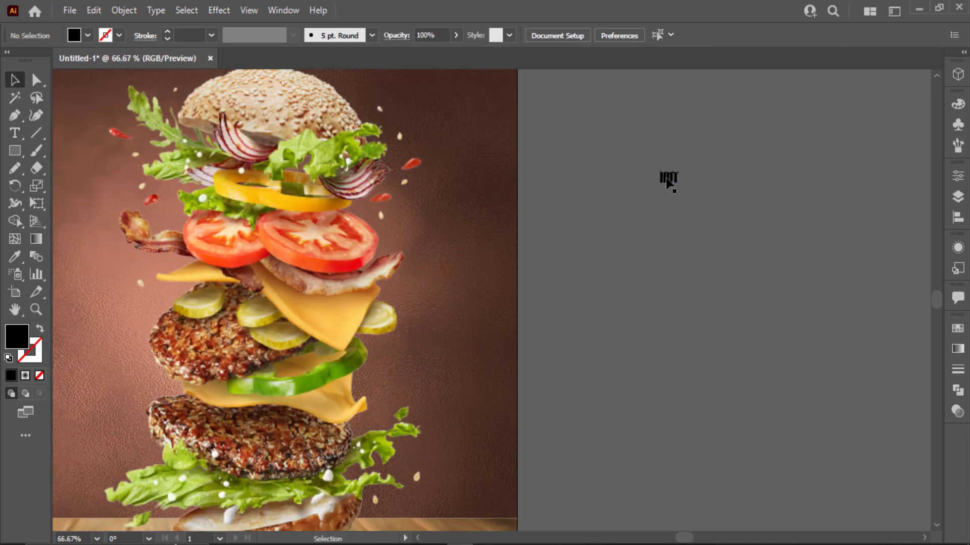
drag(669, 183, 634, 158)
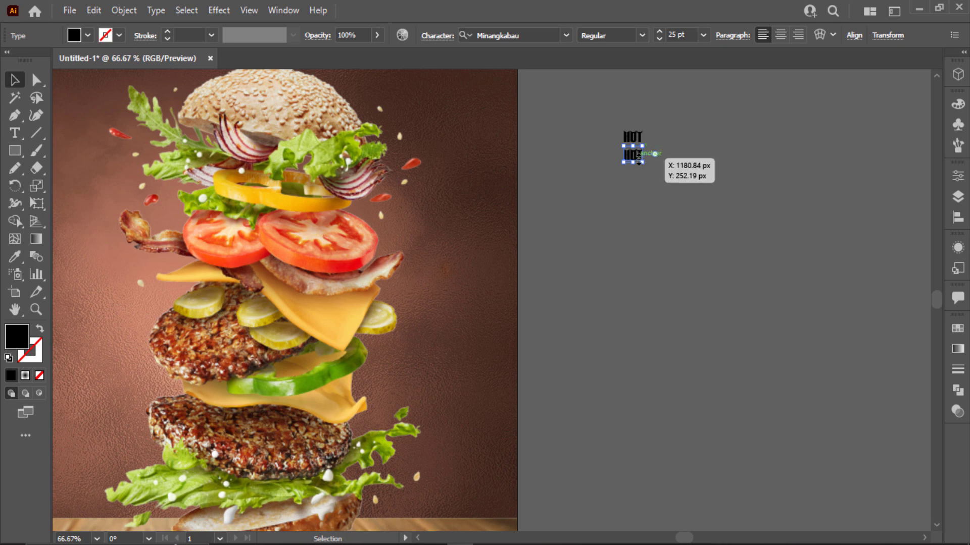
drag(638, 158, 637, 157)
key(ctrl+d)
key(ctrl+d)
key(ctrl+d)
key(ctrl+d)
key(ctrl+d)
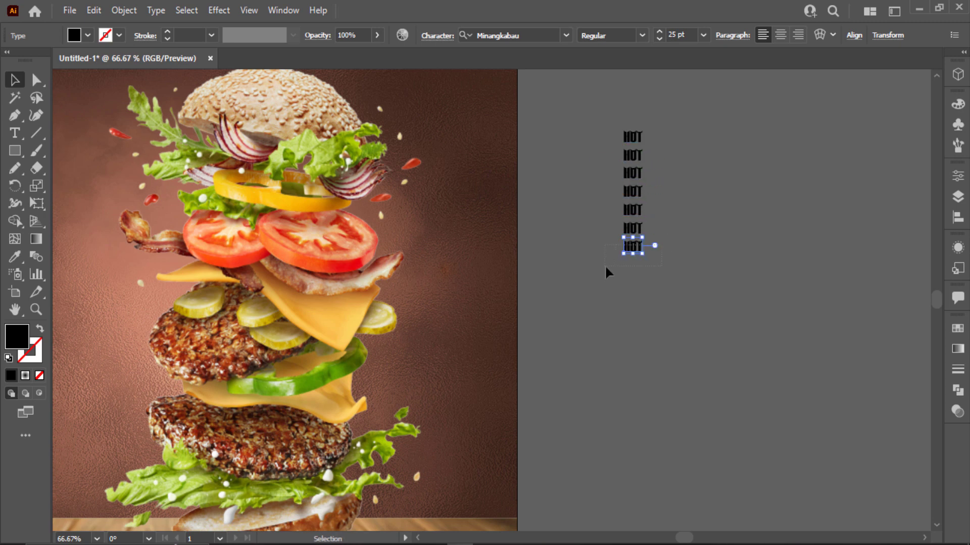
click(695, 205)
- Retype the copies as &, FRESH, SUPER, DELICIOUS and BURGER
scroll(654, 156, up, 3)
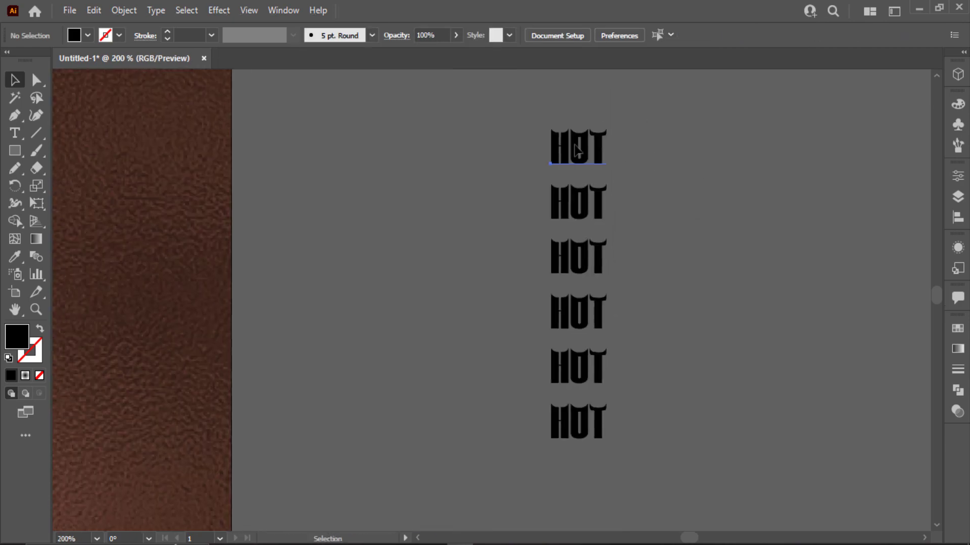
key(t)
double_click(570, 202)
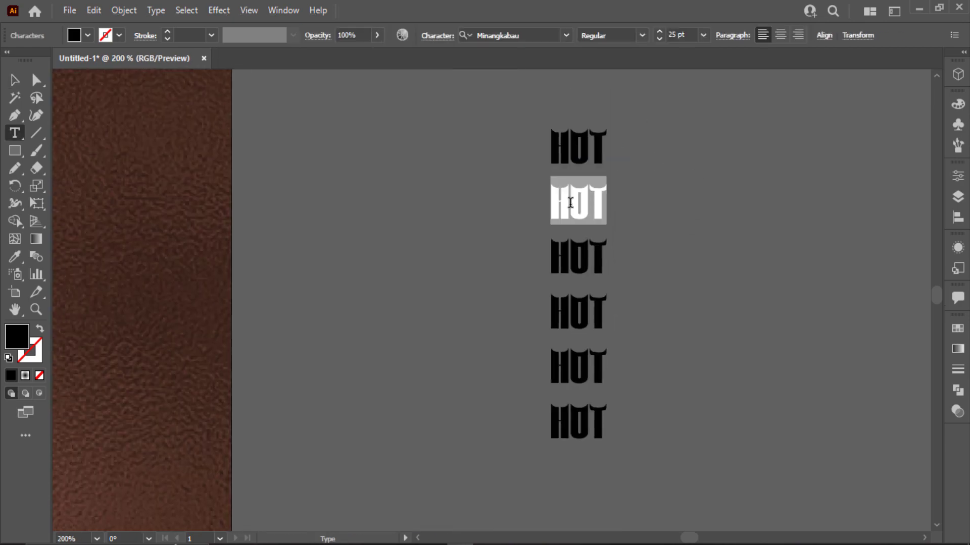
text(&)
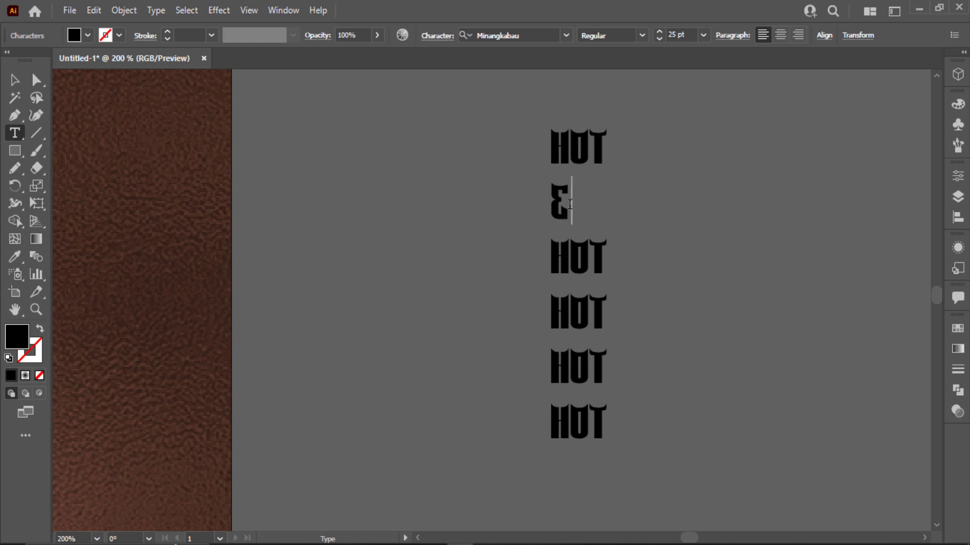
double_click(589, 257)
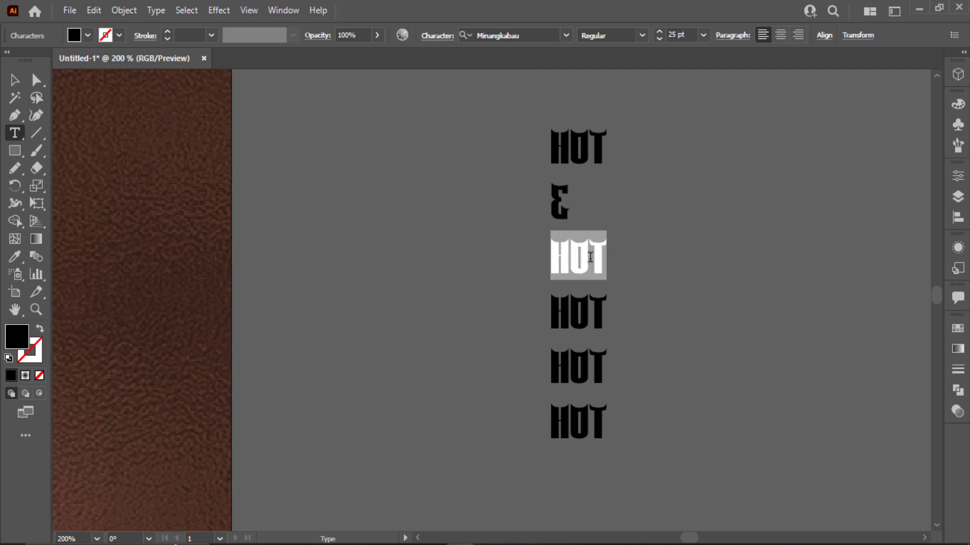
text(FRESH)
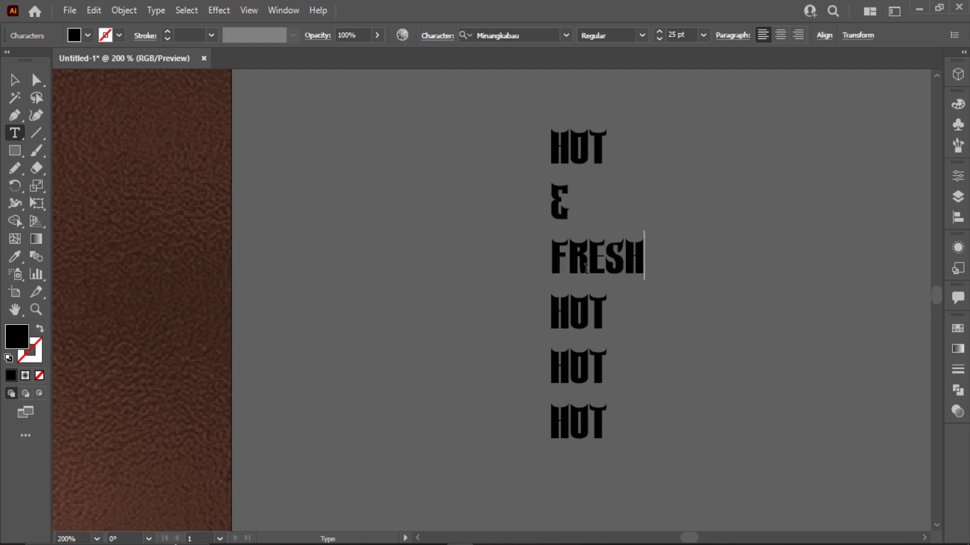
double_click(572, 312)
text(SUPER)
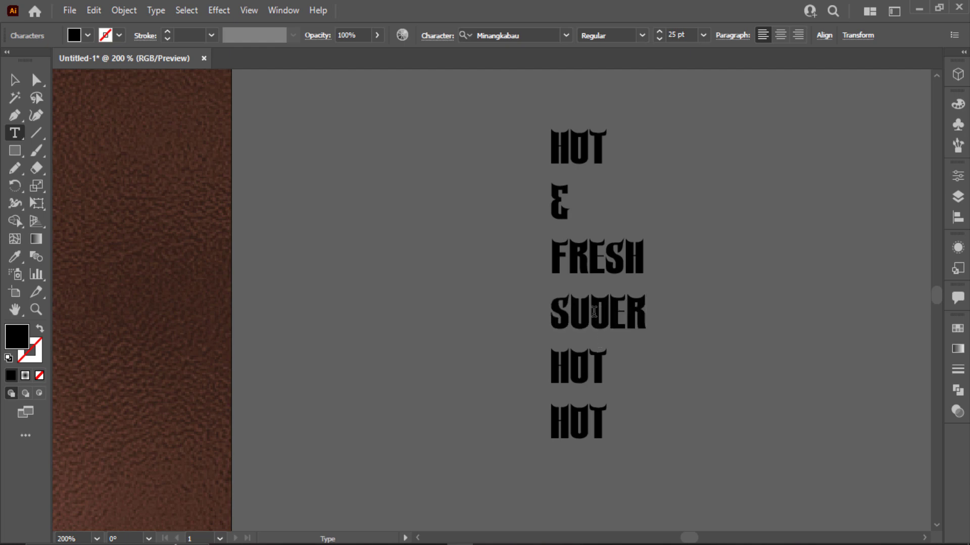
double_click(571, 363)
text(DELICIOUS)
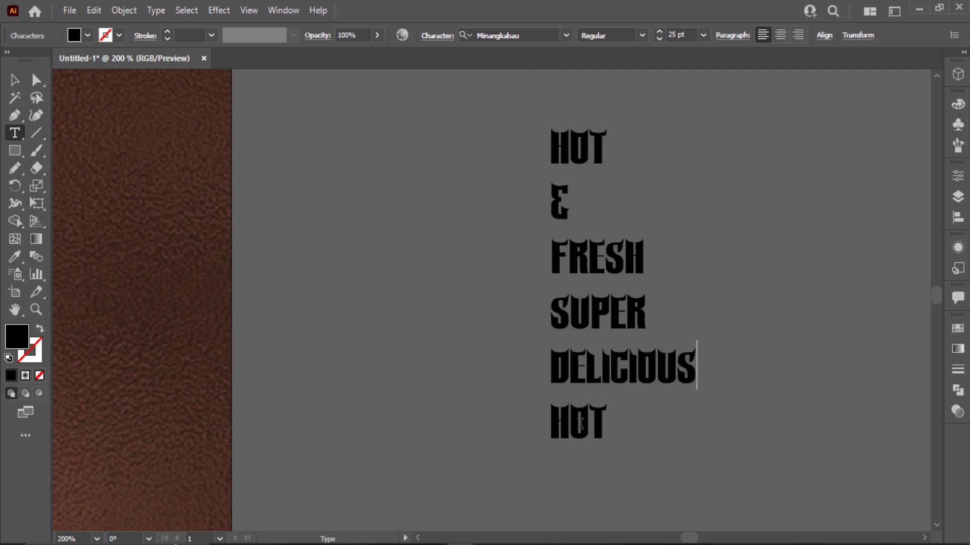
double_click(580, 424)
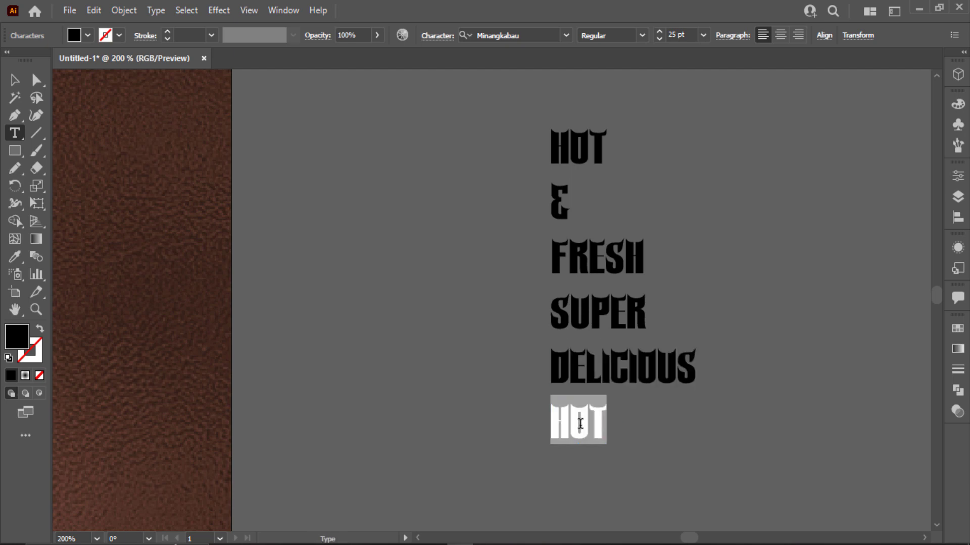
text(BURGER)
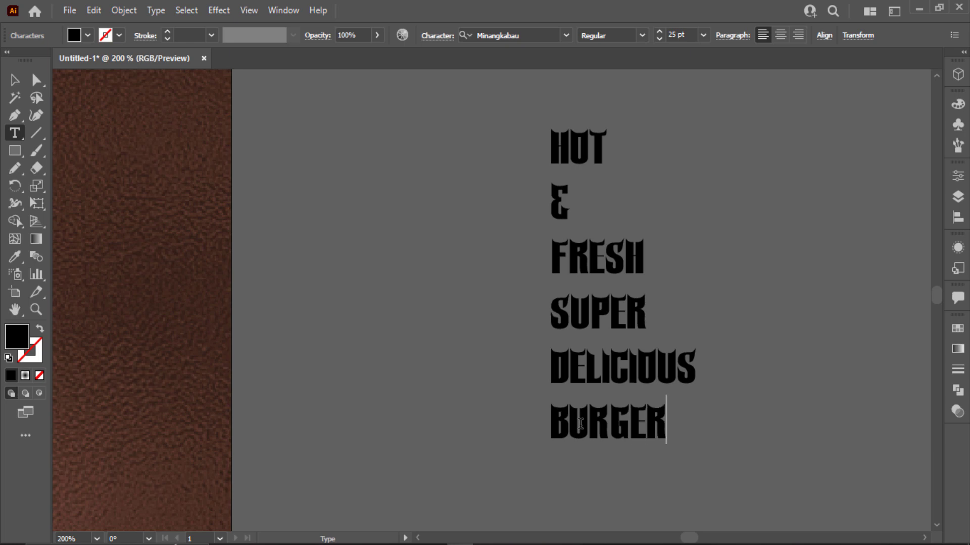
- Move the & and FRESH words up close under HOT
click(15, 80)
click(404, 207)
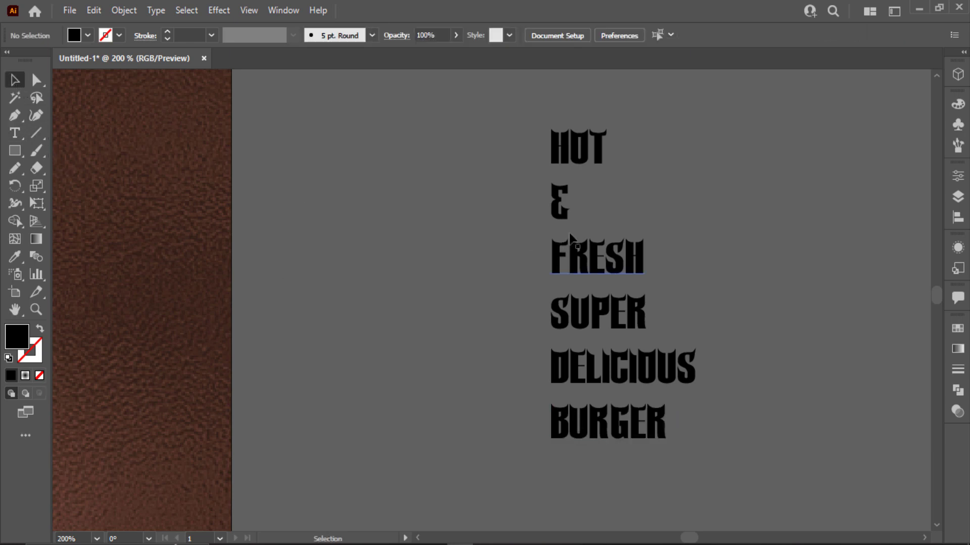
scroll(599, 223, up, 2)
drag(522, 211, 532, 167)
click(545, 295)
drag(545, 296, 576, 158)
scroll(576, 158, up, 2)
- Scale HOT up to span the block, resize FRESH and shrink the & beside it
click(608, 136)
drag(611, 115, 643, 94)
click(702, 275)
drag(715, 299, 666, 293)
click(517, 271)
drag(534, 275, 560, 235)
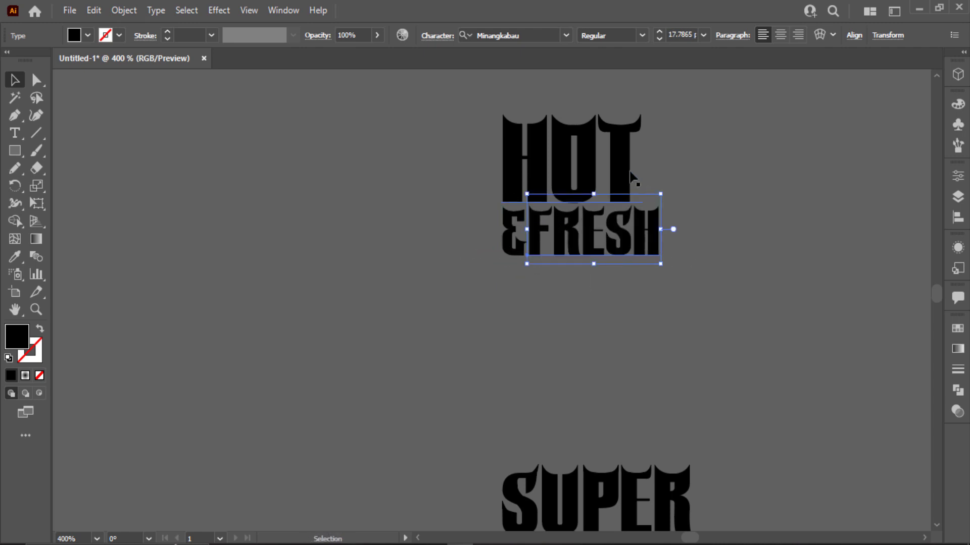
click(630, 176)
drag(642, 95, 672, 137)
- Move SUPER and DELICIOUS up, shrinking DELICIOUS to fit under SUPER
scroll(692, 253, down, 3)
drag(601, 500, 601, 297)
drag(695, 348, 660, 338)
scroll(586, 467, down, 4)
drag(586, 468, 586, 215)
drag(794, 268, 660, 258)
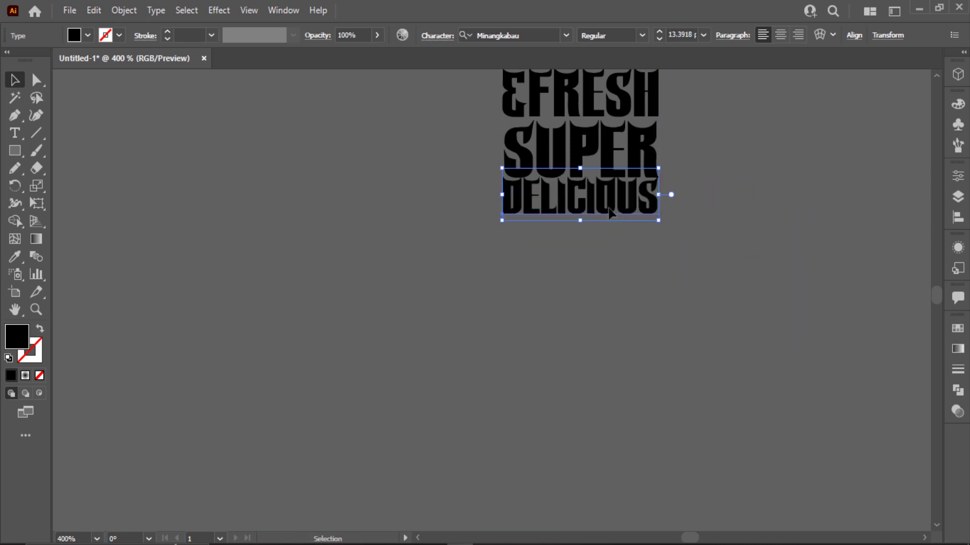
drag(612, 221, 633, 214)
- Move BURGER up and shrink it to match the block width
scroll(645, 327, down, 5)
drag(605, 332, 617, 232)
scroll(617, 233, up, 3)
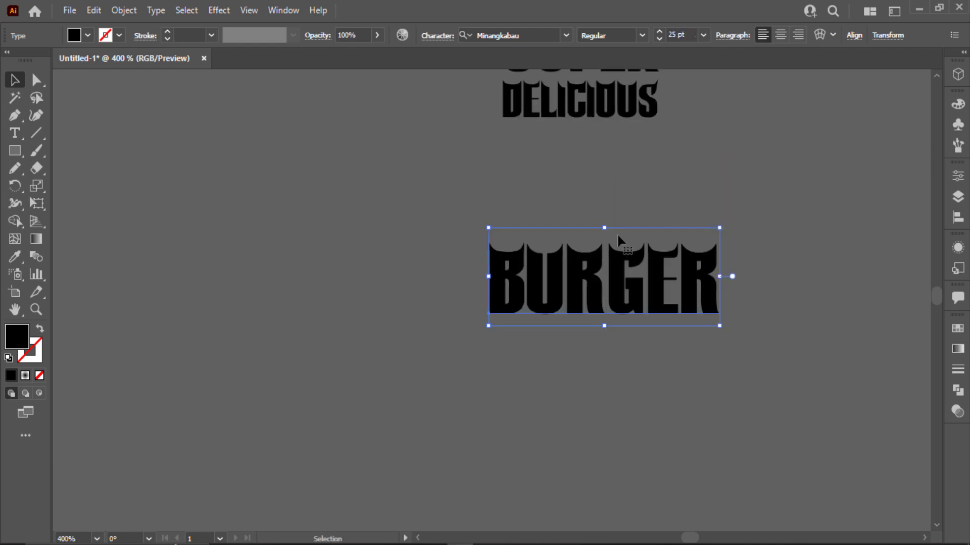
drag(577, 370, 596, 257)
drag(734, 300, 658, 268)
click(704, 270)
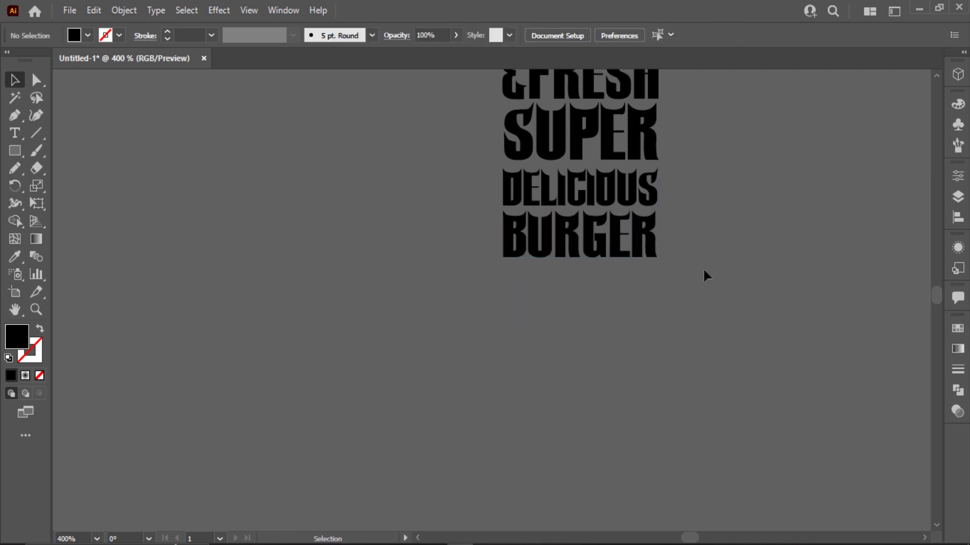
key(ctrl+0)
- Enlarge the headline words, fill them light yellow, and move them beside the burger
drag(783, 135, 836, 244)
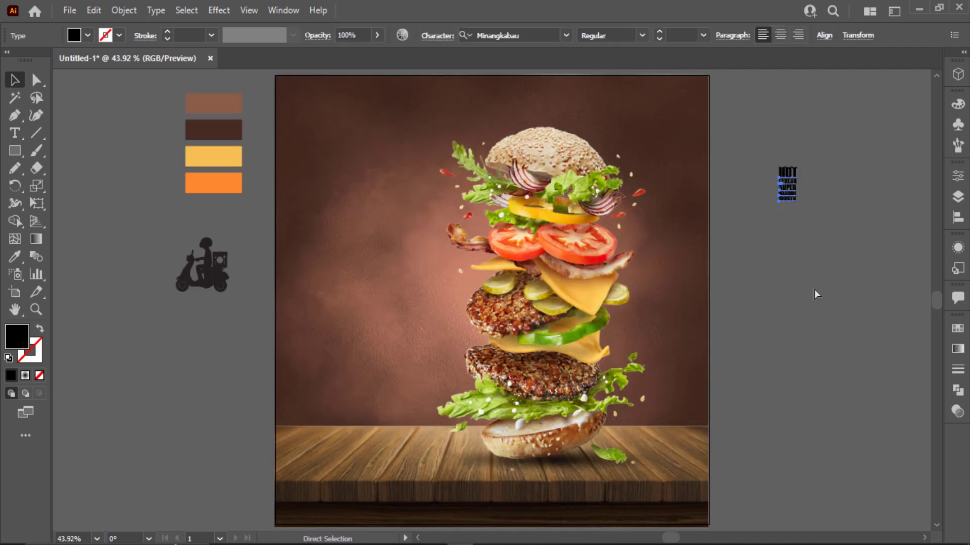
drag(799, 206, 905, 367)
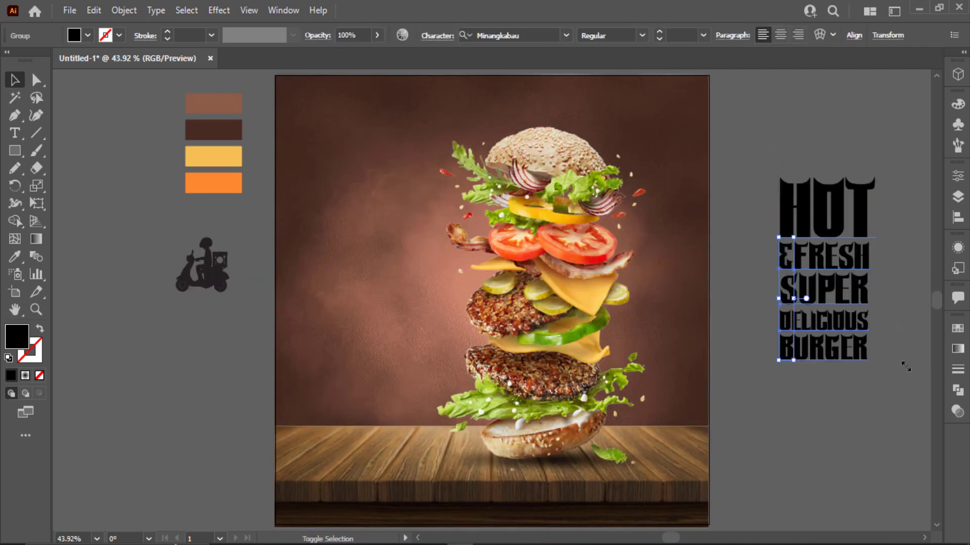
click(222, 148)
drag(805, 317, 343, 351)
mouse_move(414, 397)
mouse_down()
mouse_move(452, 387)
mouse_move(422, 373)
mouse_move(420, 406)
mouse_up()
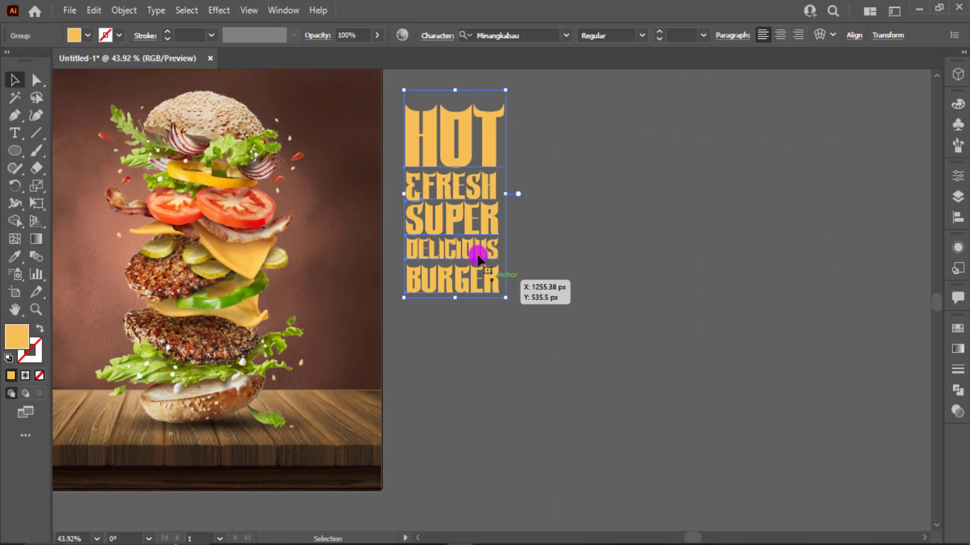
- Ungroup the headline, move HOT up on its own and place the & beneath it
right_click(489, 268)
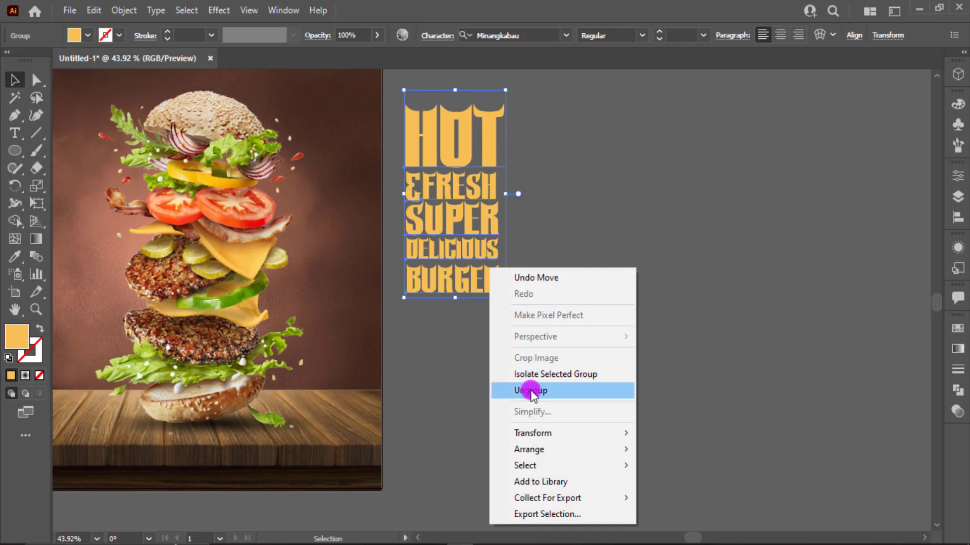
click(500, 391)
click(532, 271)
drag(437, 152, 571, 157)
drag(413, 186, 548, 195)
drag(549, 191, 551, 217)
- Place FRESH beside the & and shrink SUPER to sit next to FRESH
drag(467, 188, 614, 190)
drag(447, 225, 613, 231)
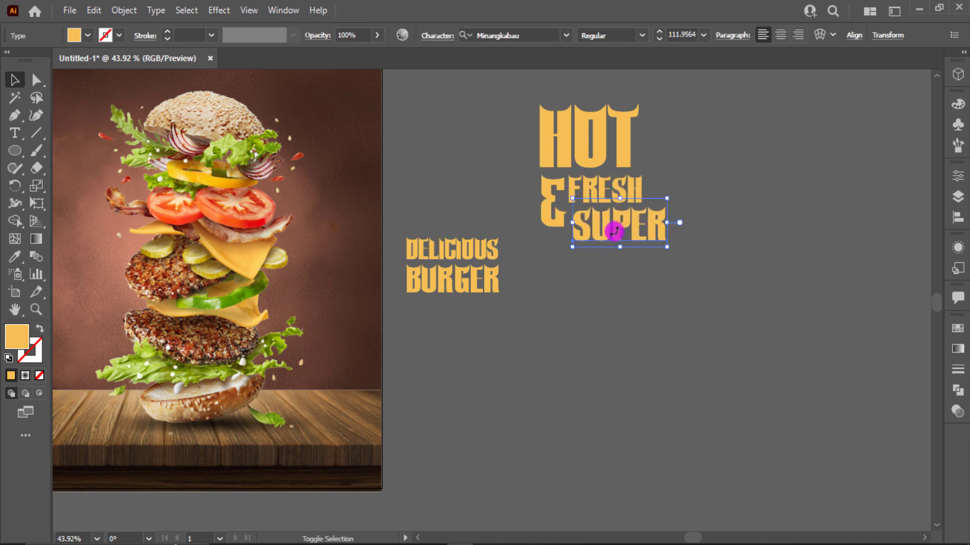
drag(670, 249, 645, 236)
drag(603, 232, 594, 222)
scroll(597, 229, up, 3)
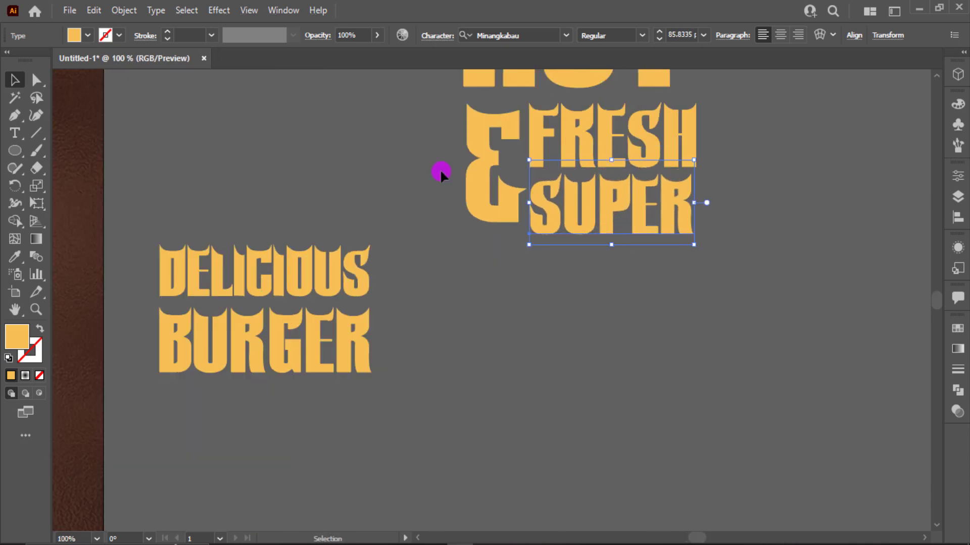
click(441, 169)
- Shift FRESH and SUPER right and enlarge the & to about 179 pt
click(486, 188)
drag(675, 217, 720, 212)
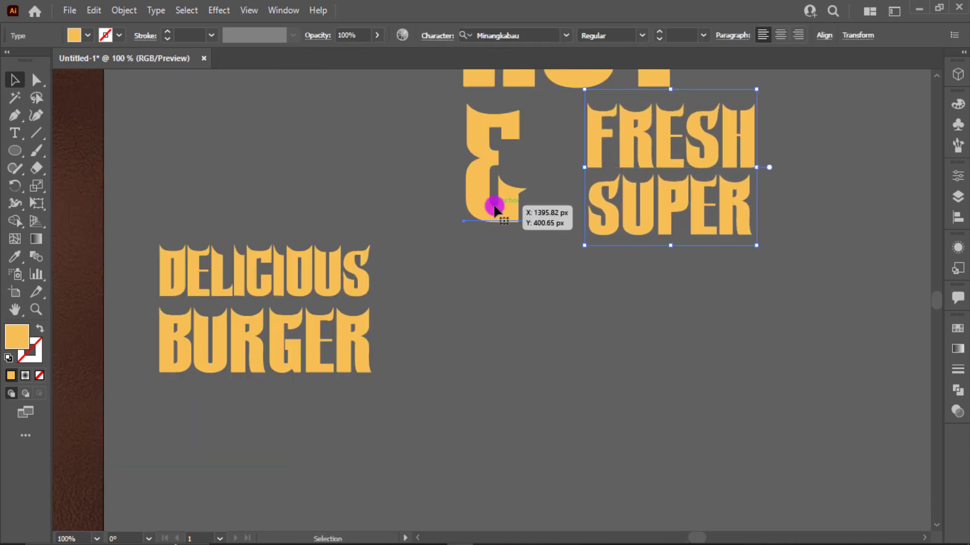
click(494, 206)
drag(526, 234, 538, 257)
drag(500, 217, 499, 215)
- Adjust FRESH, then move SUPER about 97 px left, scale it up and raise it under FRESH
drag(611, 143, 564, 145)
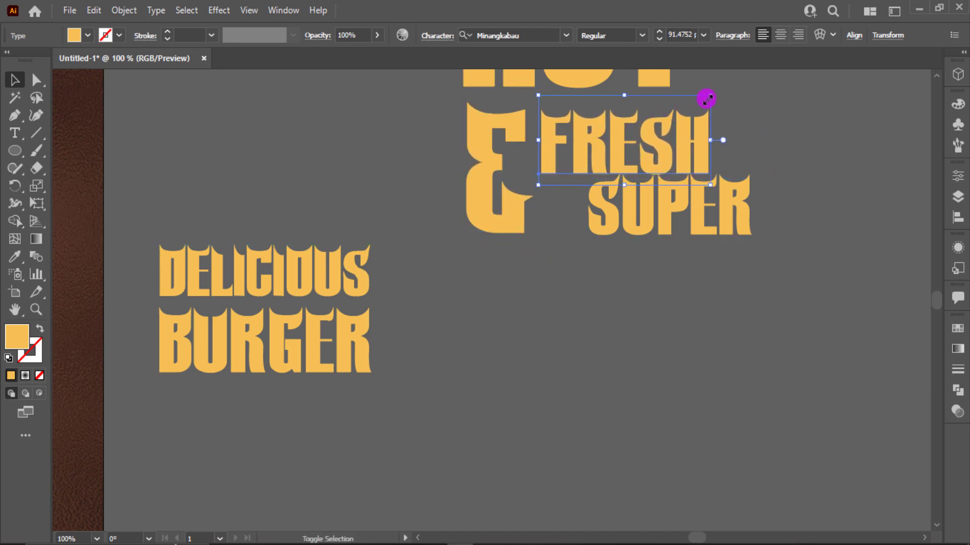
drag(676, 115, 639, 117)
drag(659, 195, 611, 192)
drag(704, 245, 726, 256)
drag(652, 228, 650, 213)
click(740, 111)
- Move DELICIOUS under the & and SUPER, place BURGER below it, and nudge DELICIOUS up
drag(328, 274, 639, 281)
drag(683, 309, 733, 326)
scroll(296, 334, down, 1)
drag(296, 333, 619, 356)
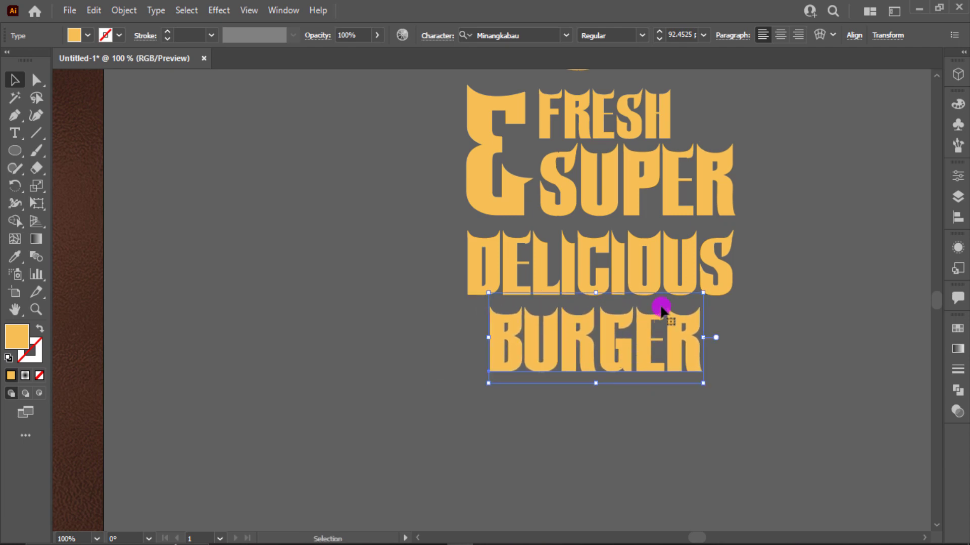
click(710, 245)
scroll(710, 244, up, 5)
scroll(710, 244, down, 1)
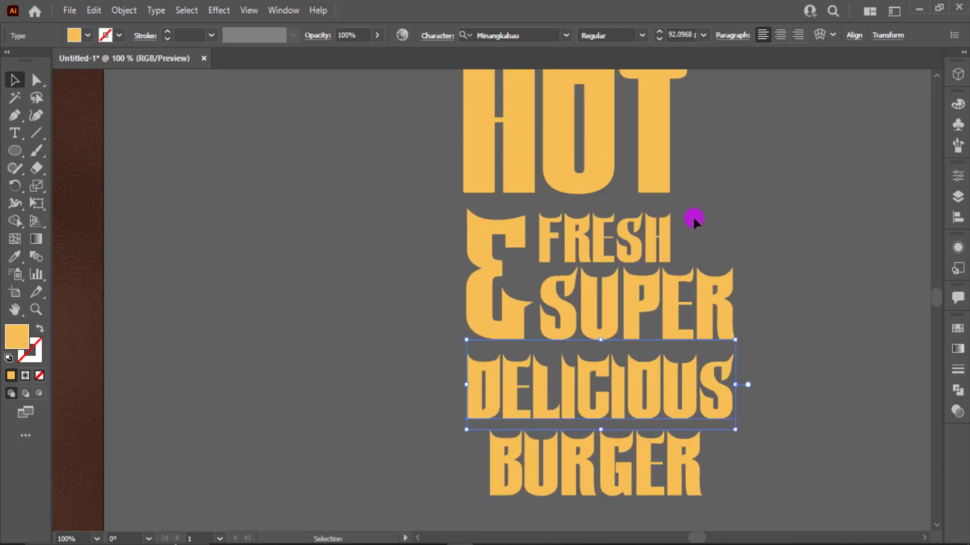
scroll(672, 187, up, 1)
click(652, 158)
scroll(672, 131, up, 2)
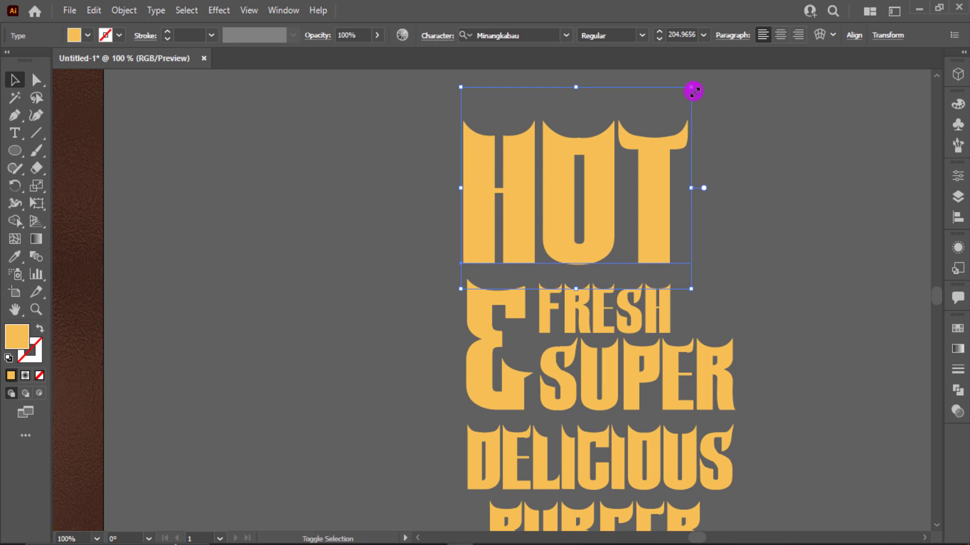
click(701, 209)
scroll(581, 385, down, 2)
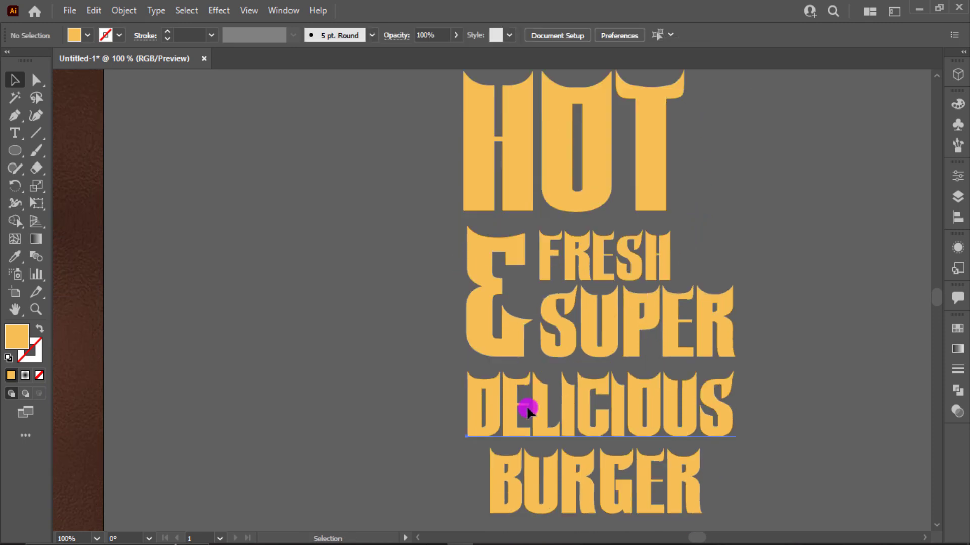
mouse_move(571, 407)
mouse_down()
mouse_move(519, 408)
mouse_move(571, 403)
mouse_up()
- Centre BURGER under DELICIOUS, scale it down slightly and nudge it up about 8 px
drag(610, 464, 559, 472)
scroll(566, 474, down, 2)
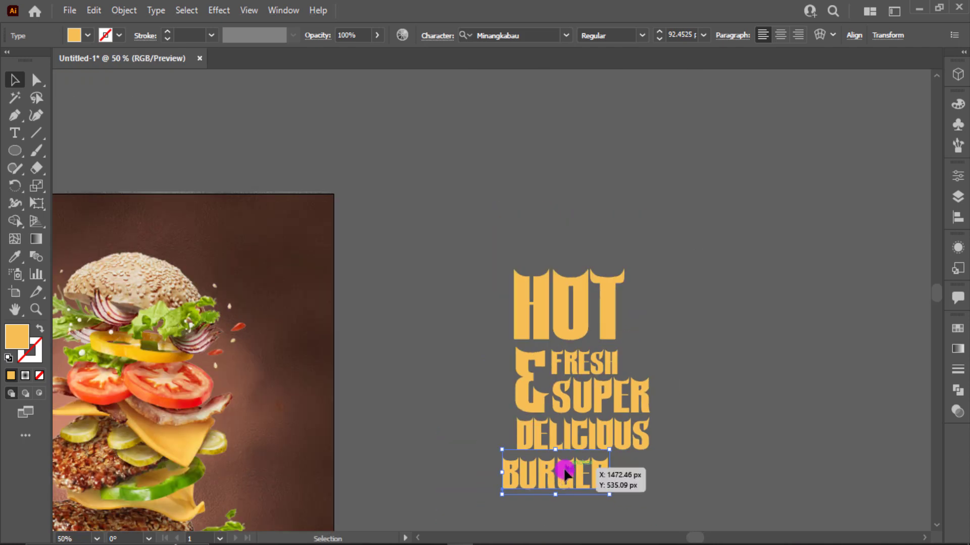
scroll(626, 399, down, 3)
click(634, 392)
click(595, 395)
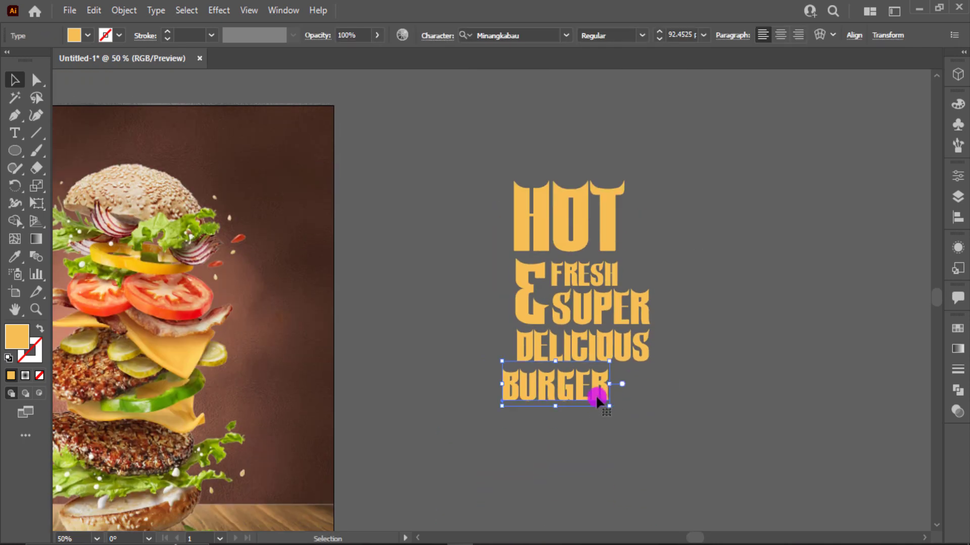
drag(587, 403, 632, 405)
shift+click(597, 395)
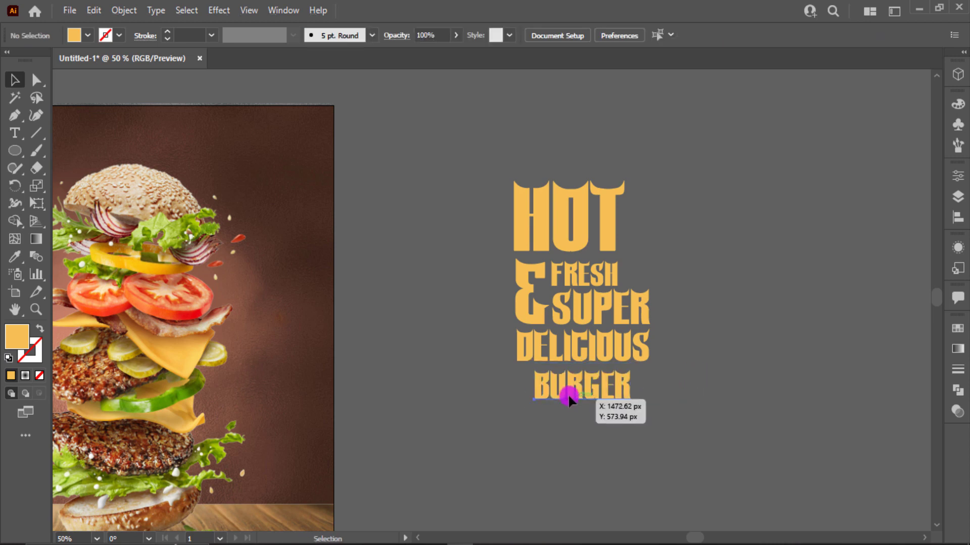
drag(568, 396, 568, 392)
click(608, 183)
- Move DELICIOUS about 66 px left and enlarge it from 84 to about 92 pt
click(677, 254)
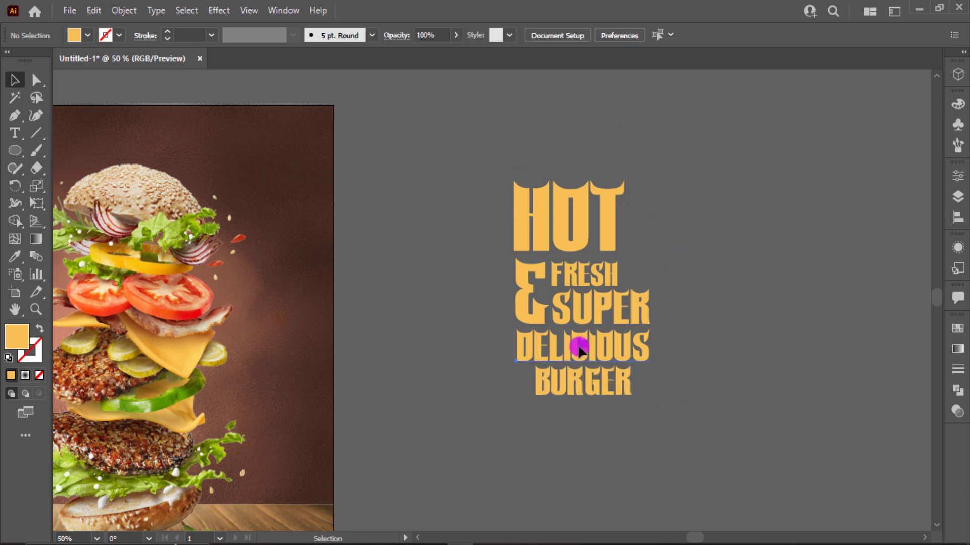
drag(580, 342, 598, 422)
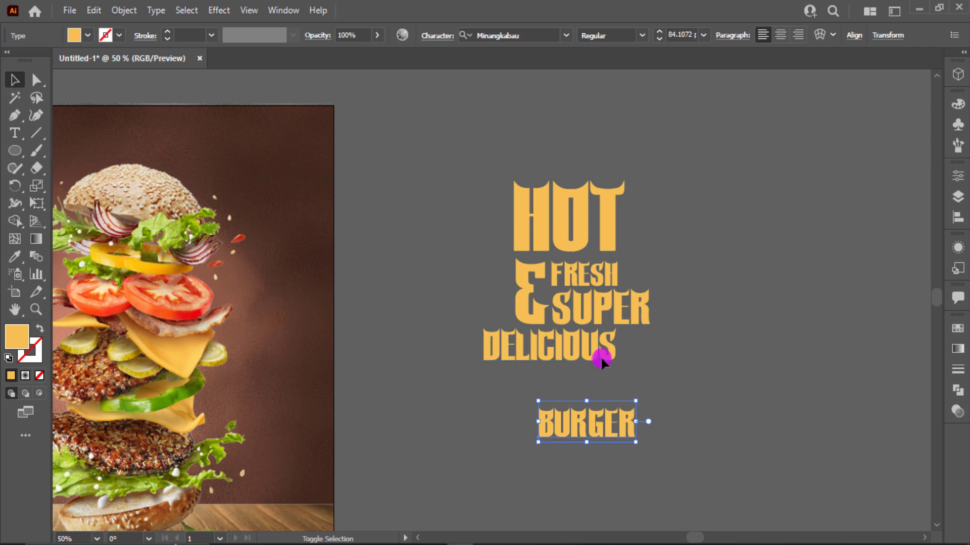
drag(601, 359, 570, 358)
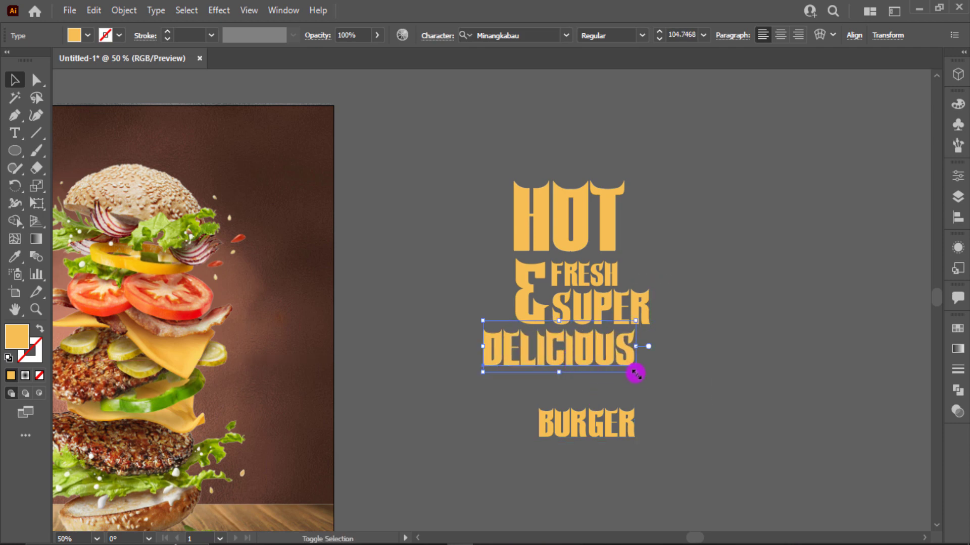
drag(635, 374, 649, 375)
click(691, 350)
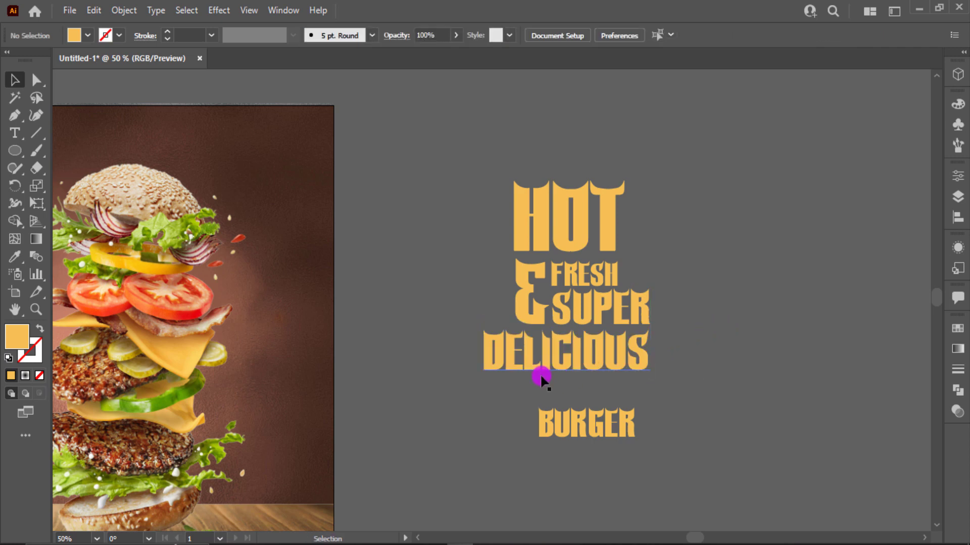
key(ctrl+=)
click(480, 331)
drag(446, 377, 455, 376)
click(675, 382)
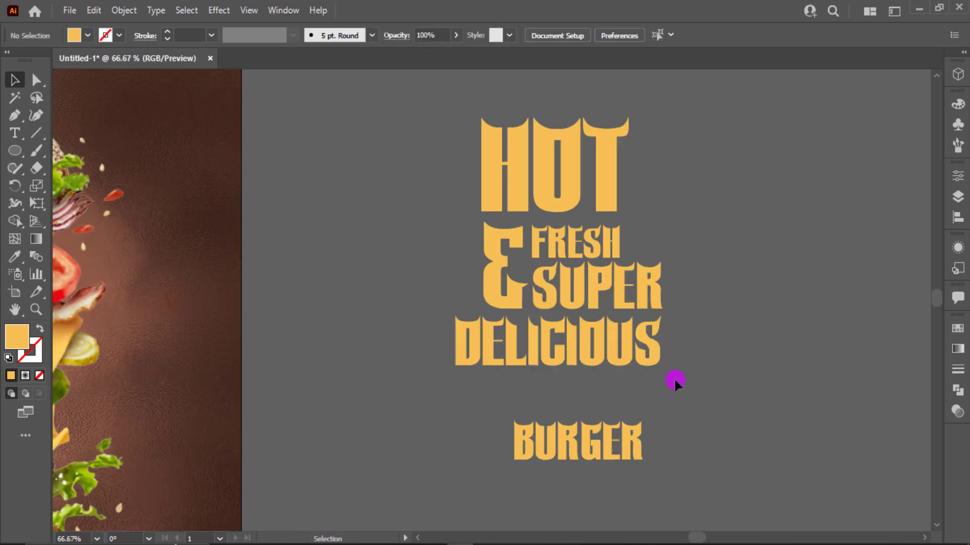
- Pull BURGER up under DELICIOUS, nudge HOT down about 6 px, and group all headline words
drag(584, 445, 564, 396)
click(739, 203)
click(573, 192)
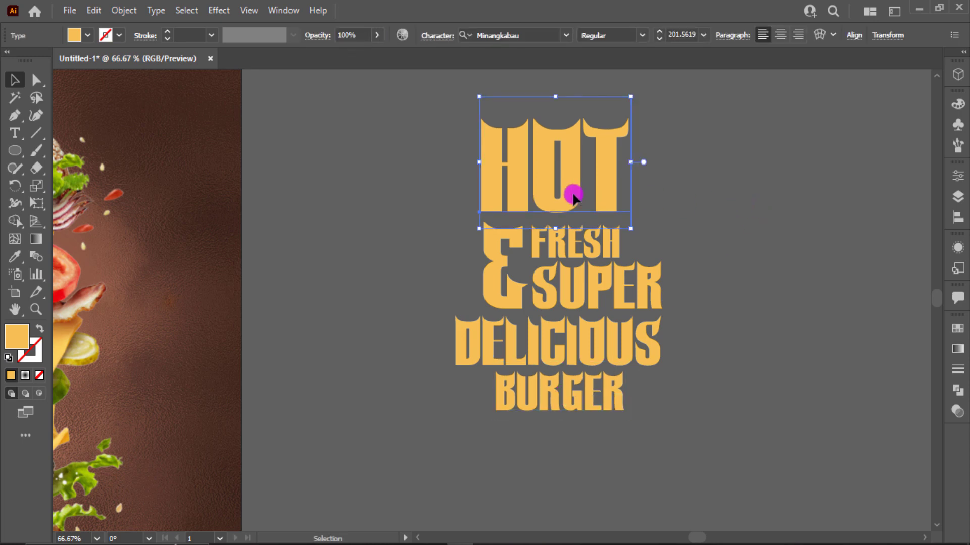
key(Down)
key(Down)
key(Down)
key(Down)
key(Down)
key(Down)
key(Down)
click(673, 185)
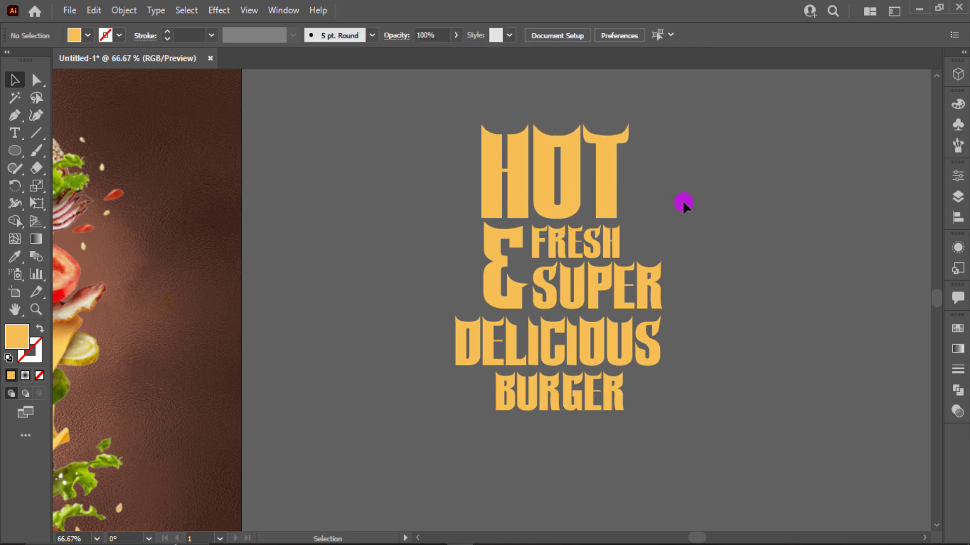
key(ctrl+a)
key(ctrl+g)
key(ctrl+0)
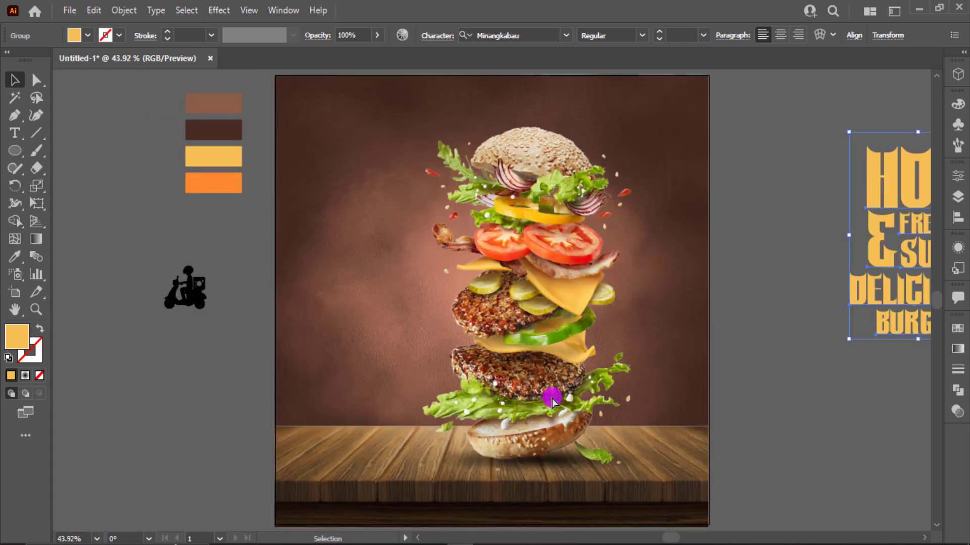
- Move the headline group onto the poster, left of the burger
click(658, 336)
drag(883, 201, 336, 284)
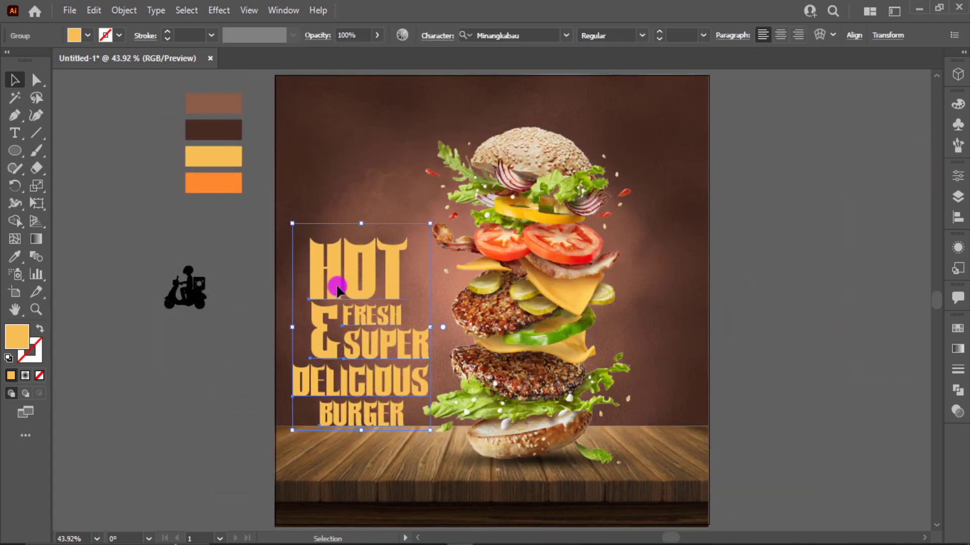
scroll(338, 289, up, 1)
scroll(337, 289, down, 2)
scroll(337, 289, up, 1)
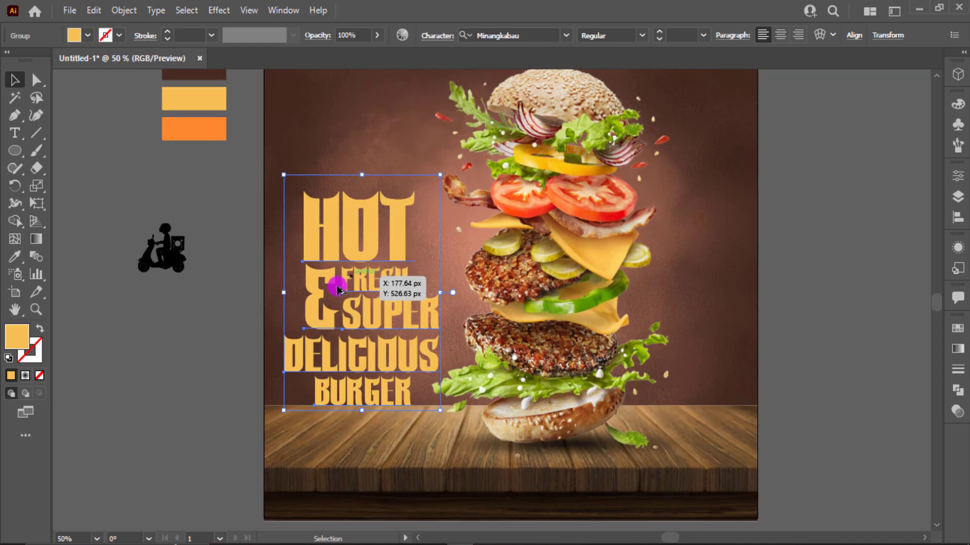
scroll(336, 288, up, 1)
scroll(336, 289, up, 2)
scroll(337, 289, down, 2)
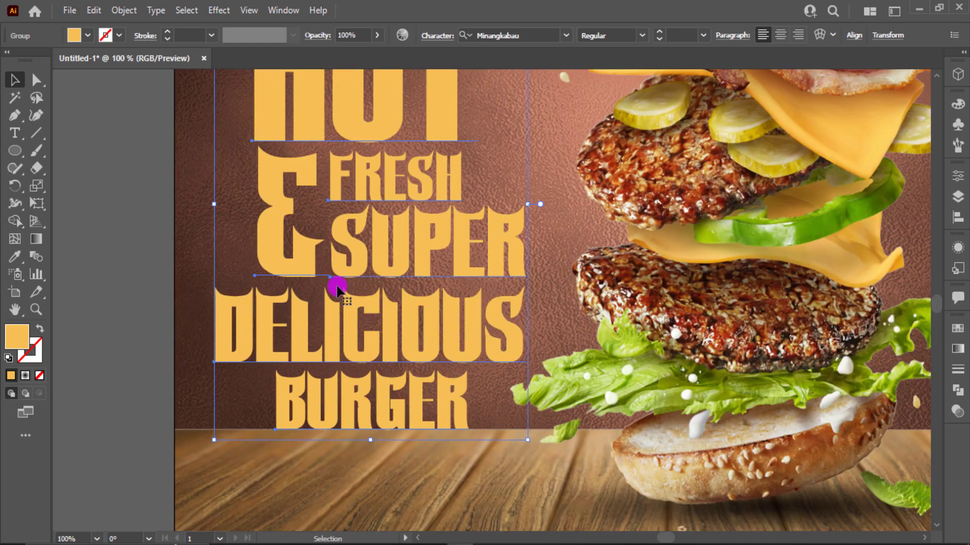
scroll(336, 288, down, 1)
scroll(341, 283, down, 1)
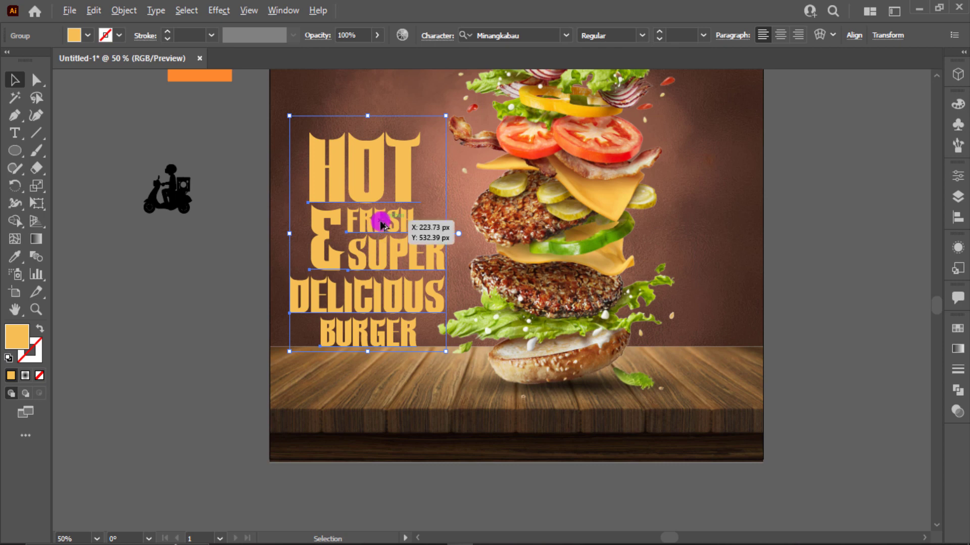
- Fill the headline group with black from the control bar Fill swatches
key(a)
click(366, 216)
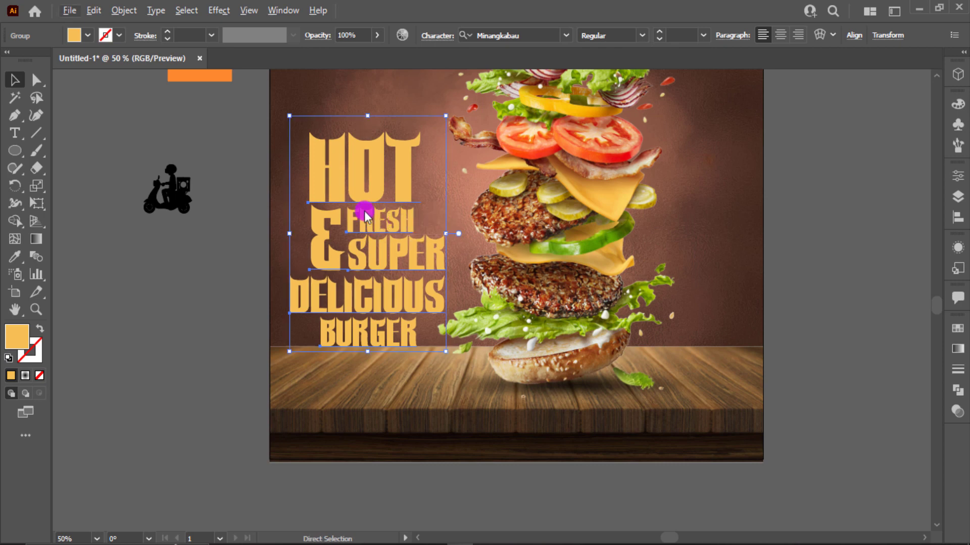
click(89, 35)
click(39, 59)
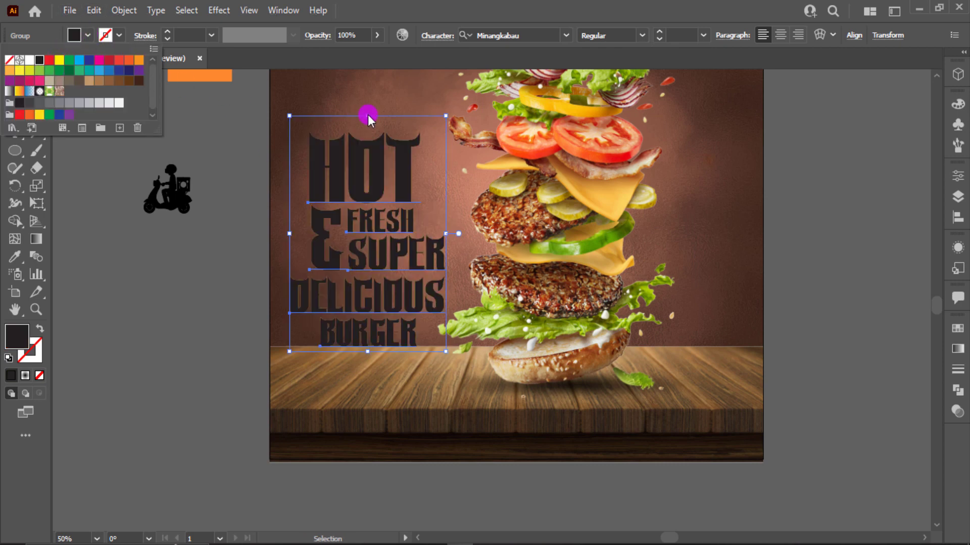
- Flip the black headline copy upside down and squash it below BURGER, undoing a trial perspective distort
drag(368, 118, 363, 415)
click(36, 204)
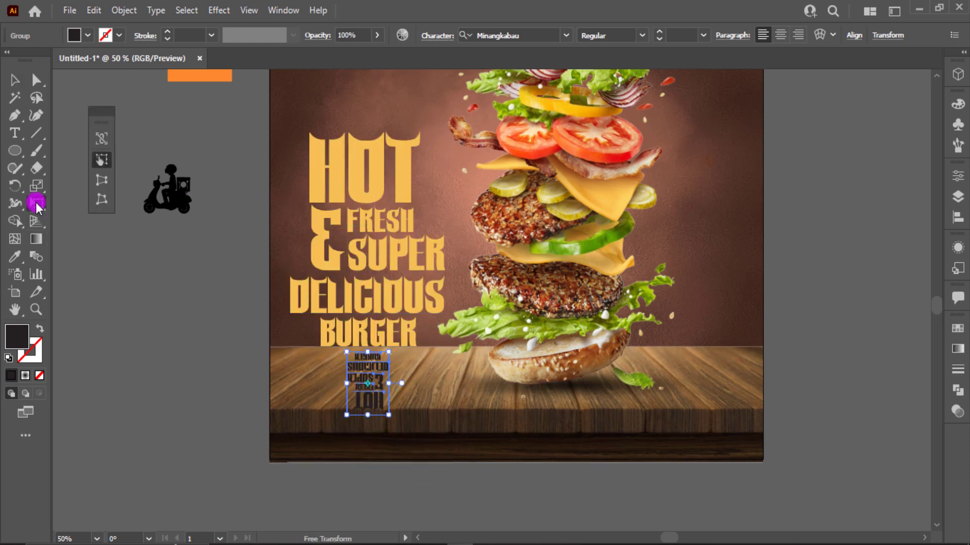
click(99, 180)
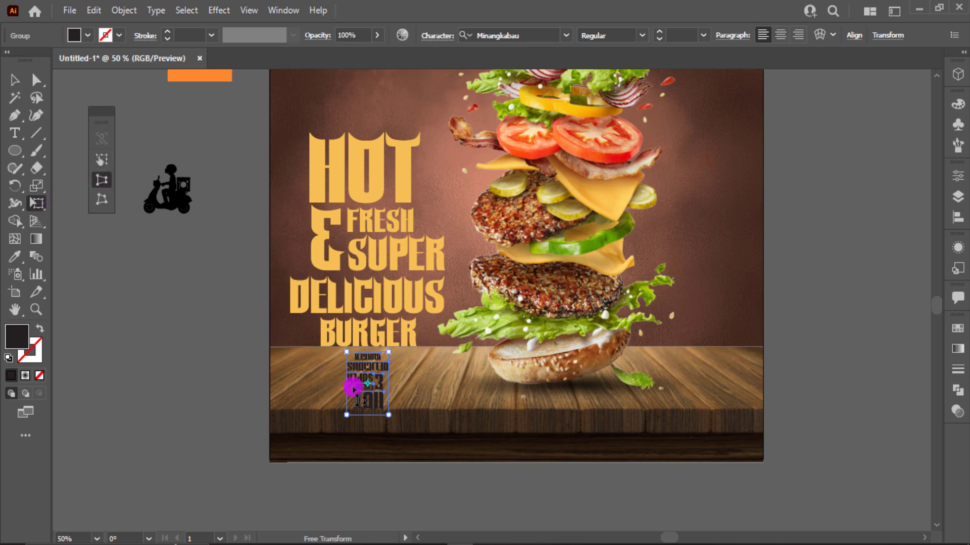
drag(389, 415, 439, 416)
key(ctrl+z)
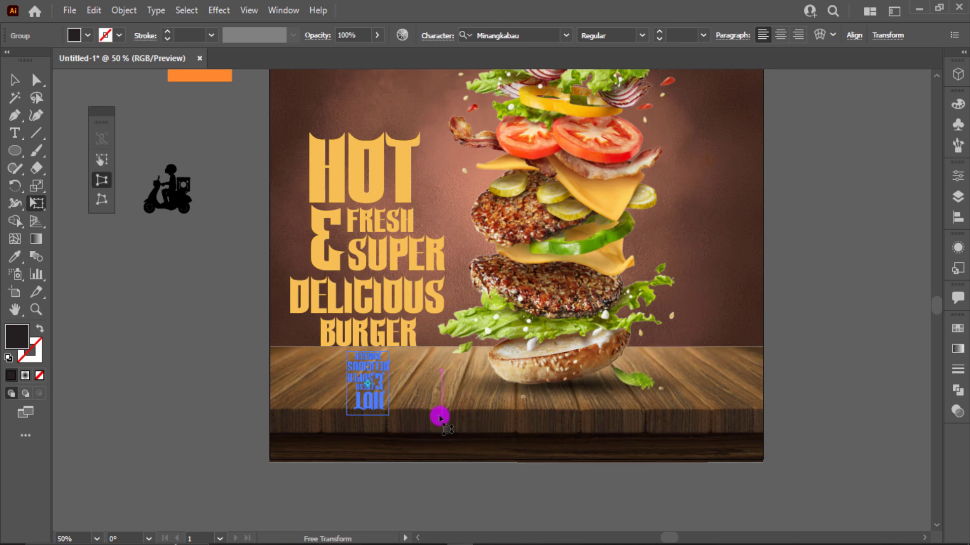
key(ctrl+z)
right_click(372, 404)
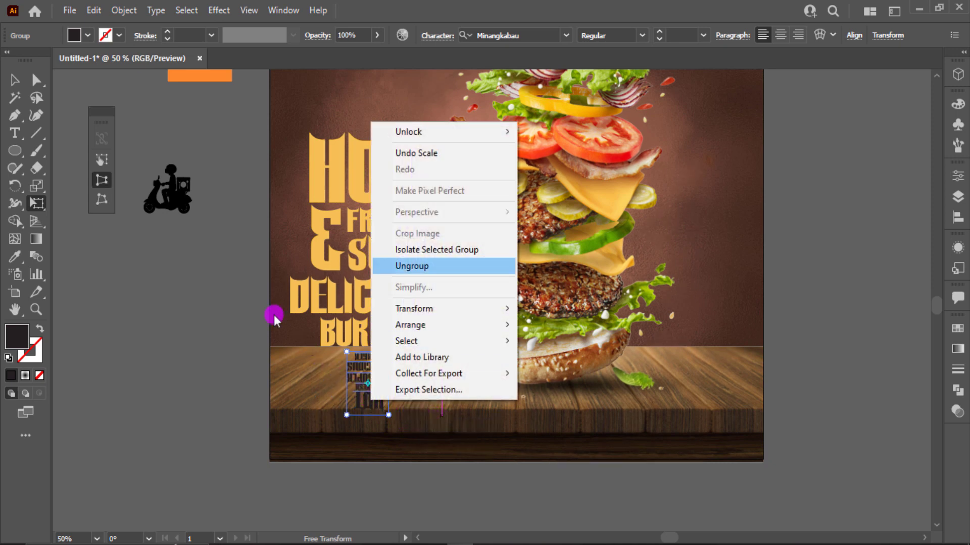
click(15, 81)
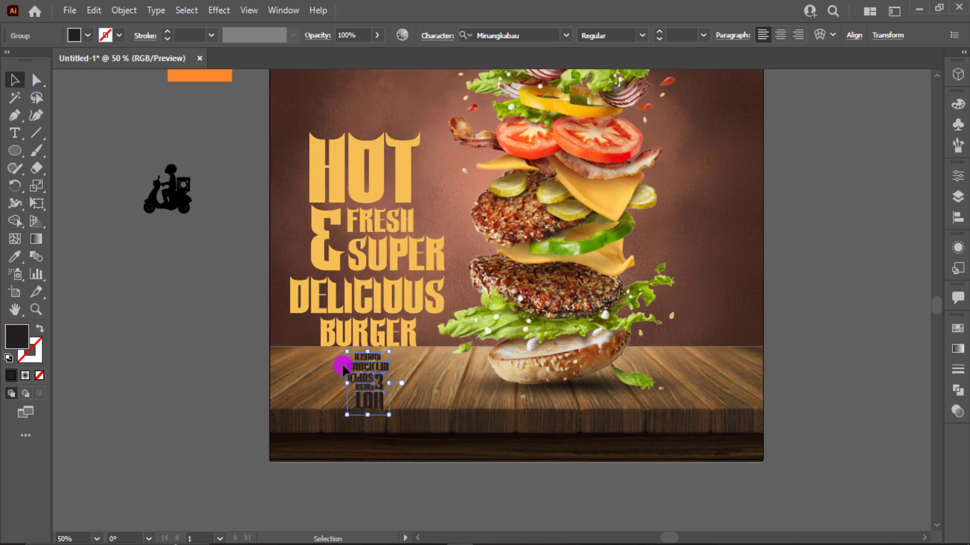
- Expand the flipped headline copy into outlines with Object > Expand
right_click(361, 381)
click(126, 10)
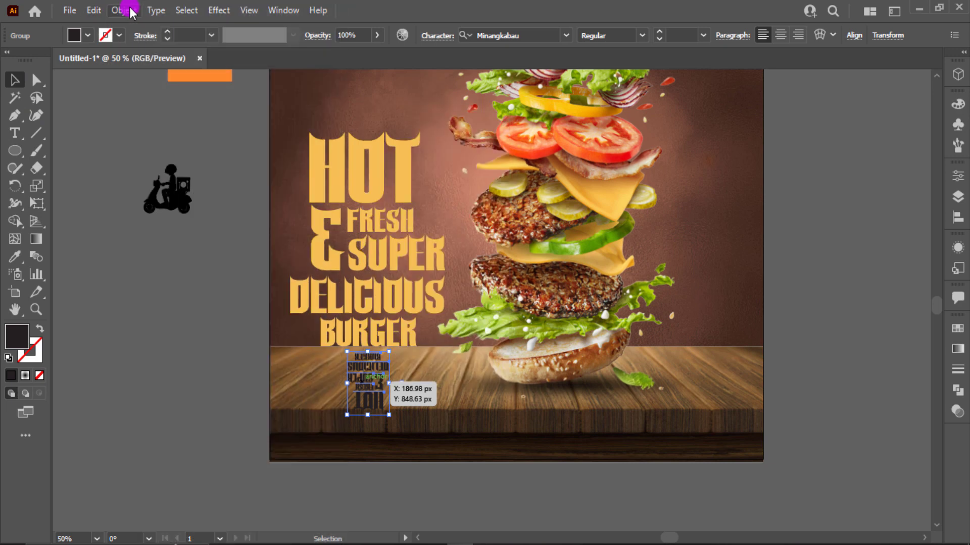
click(124, 10)
click(147, 182)
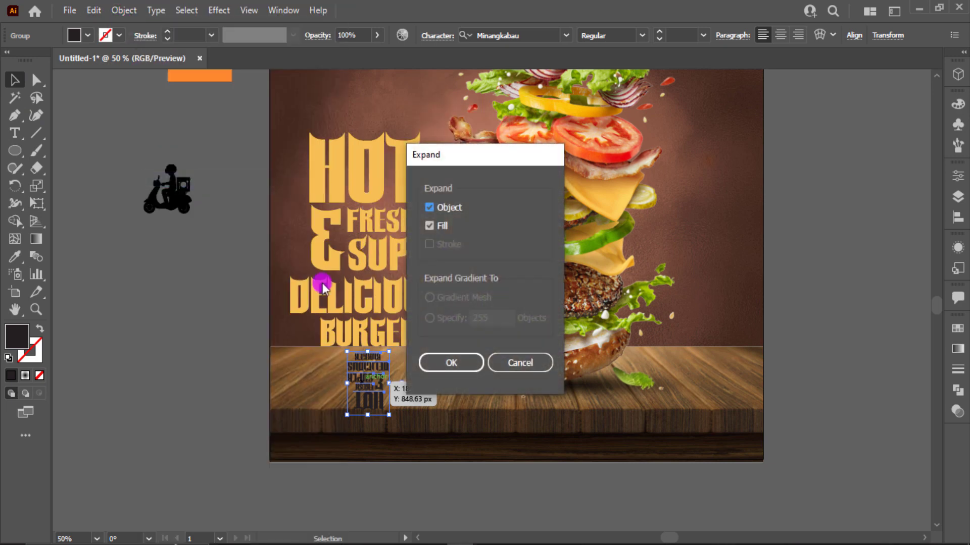
click(437, 363)
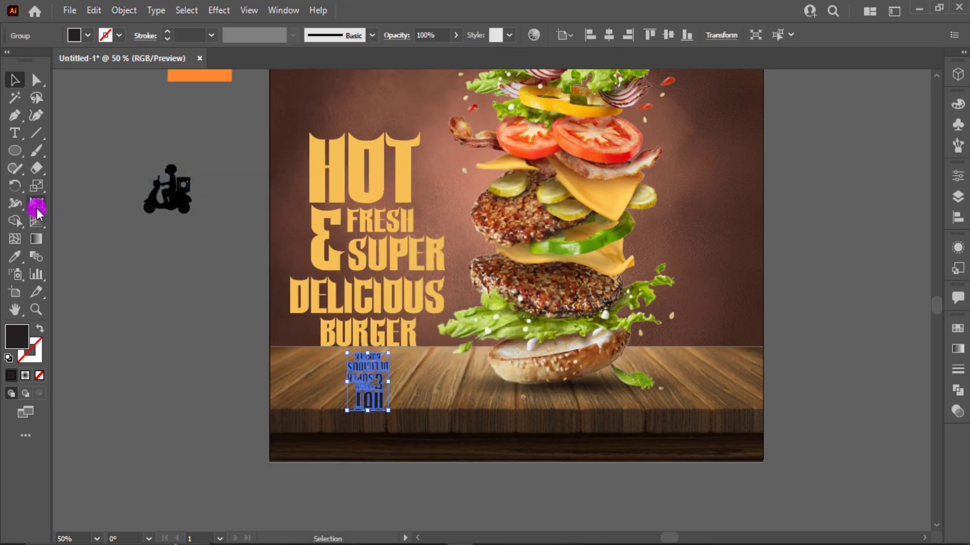
- Try flaring the copy's bottom in perspective with Free Transform, then undo it
click(37, 207)
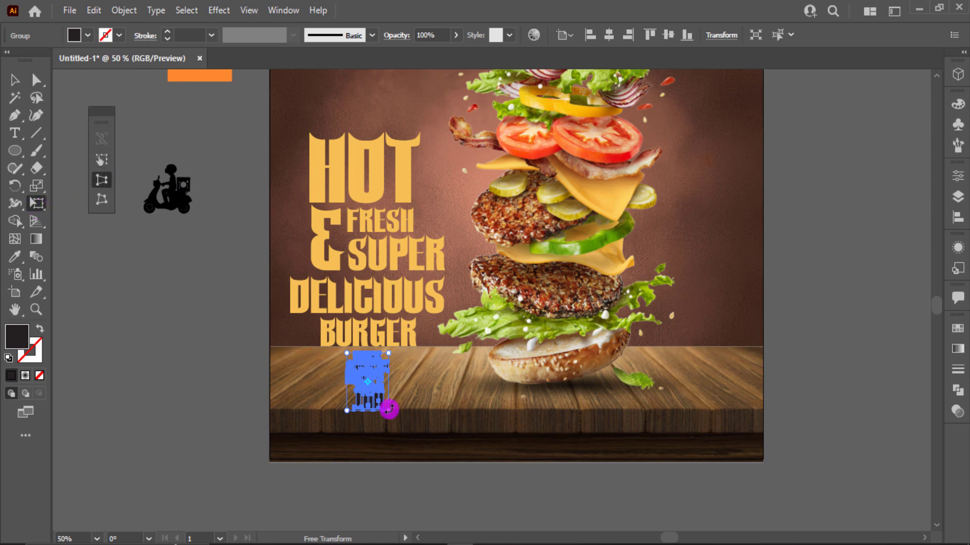
drag(389, 411, 448, 411)
click(15, 84)
click(203, 352)
click(350, 398)
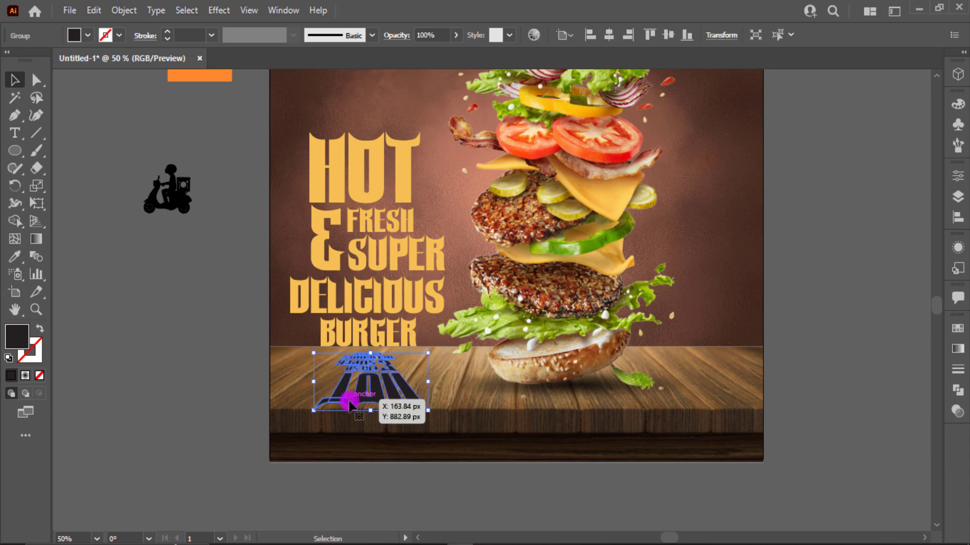
key(ctrl+z)
click(392, 481)
- Nudge the yellow headline down slightly and enlarge the upside-down copy, repositioning it under BURGER
mouse_move(370, 396)
mouse_down()
mouse_move(357, 389)
mouse_move(373, 392)
mouse_up()
key(ctrl+equal)
click(396, 324)
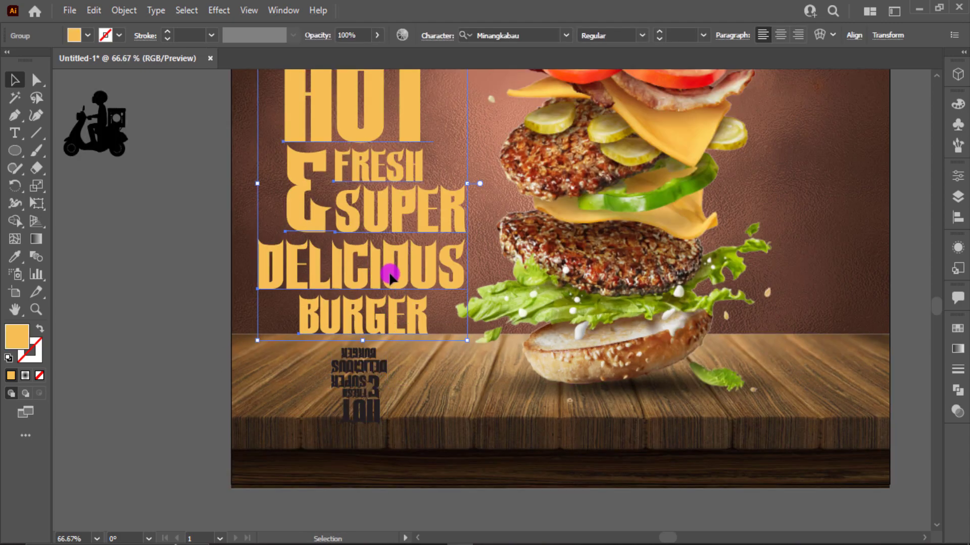
drag(389, 275, 388, 279)
click(381, 399)
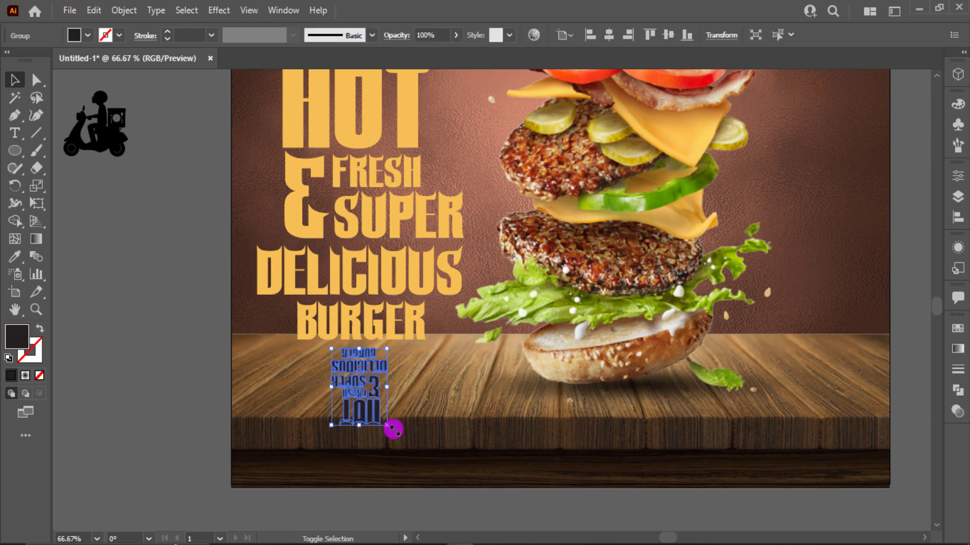
drag(394, 430, 403, 439)
scroll(384, 447, up, 3)
drag(348, 395, 349, 401)
scroll(453, 343, down, 2)
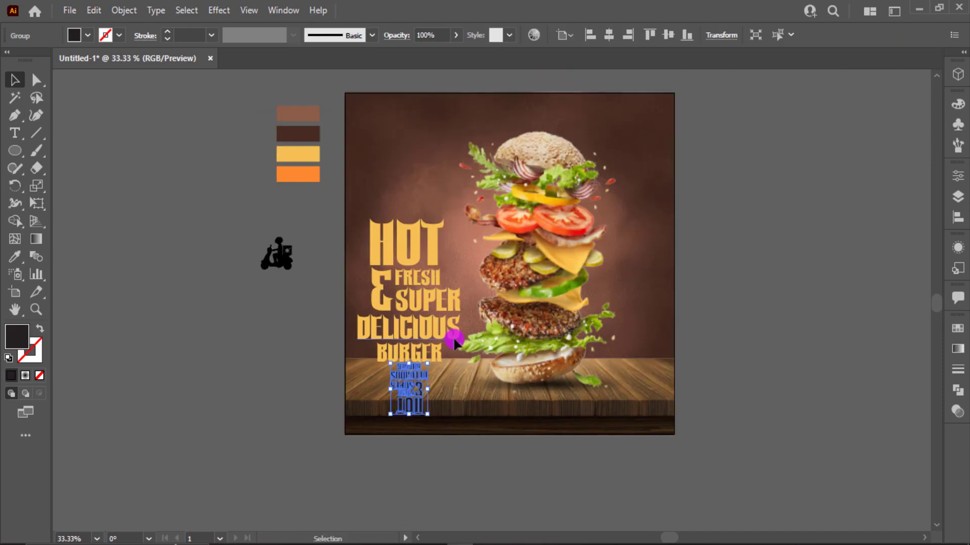
- Perspective-distort the upside-down copy with Free Transform so its bottom fans out, undoing an accidental resize
click(665, 238)
click(423, 387)
click(44, 204)
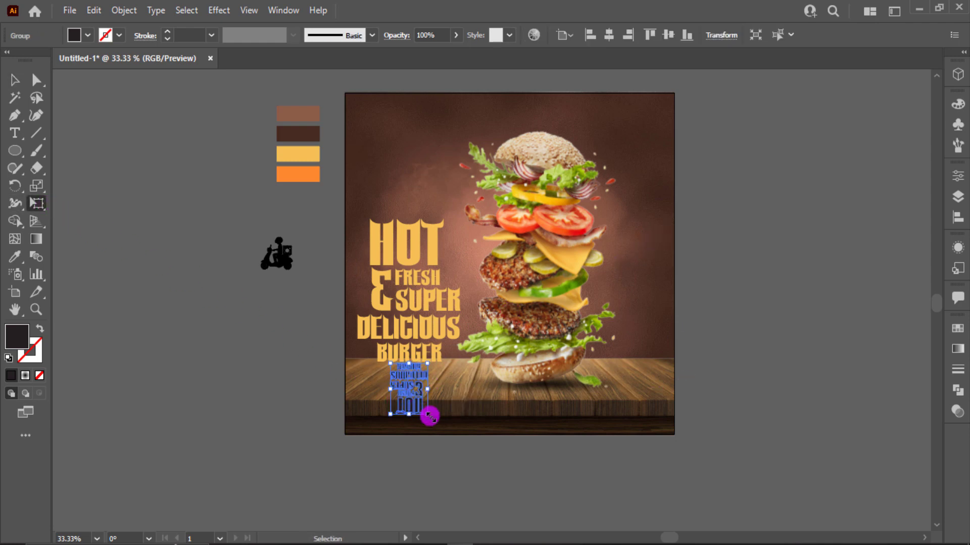
drag(428, 415, 498, 400)
key(ctrl+z)
key(ctrl)
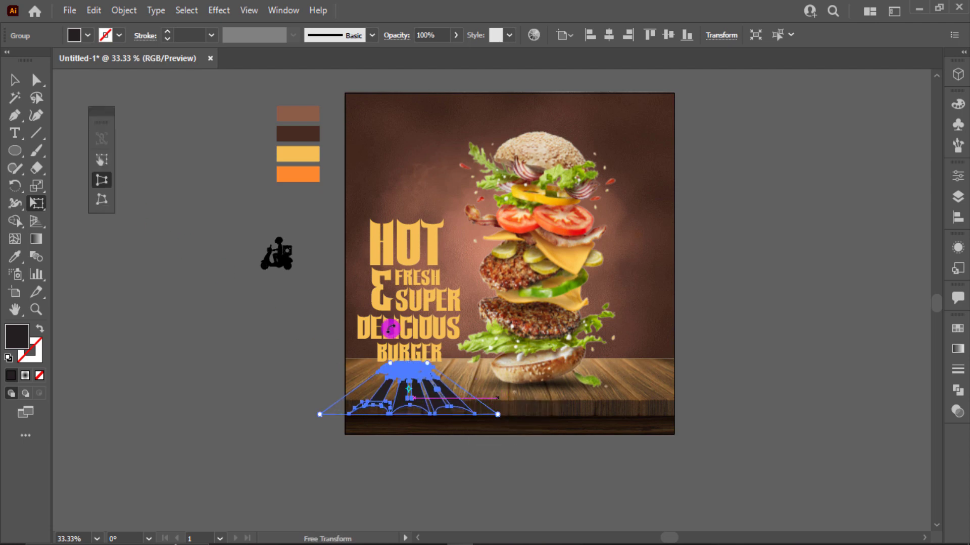
click(15, 85)
click(213, 302)
- Nudge the shadow text group up slightly and fit the whole artboard in view
scroll(314, 423, up, 2)
click(538, 378)
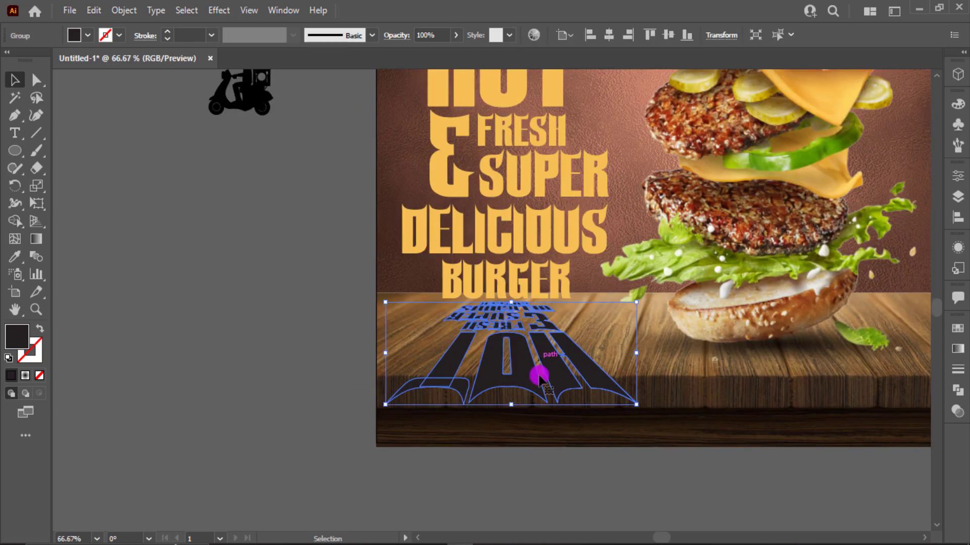
scroll(540, 379, up, 2)
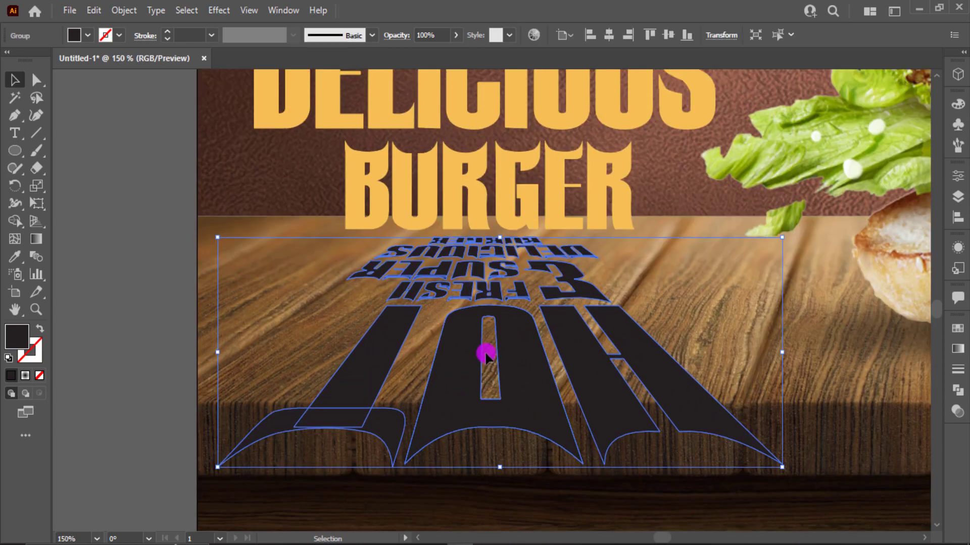
click(485, 340)
click(505, 410)
key(Up)
key(Up)
key(Up)
key(Up)
key(Up)
key(Up)
click(677, 309)
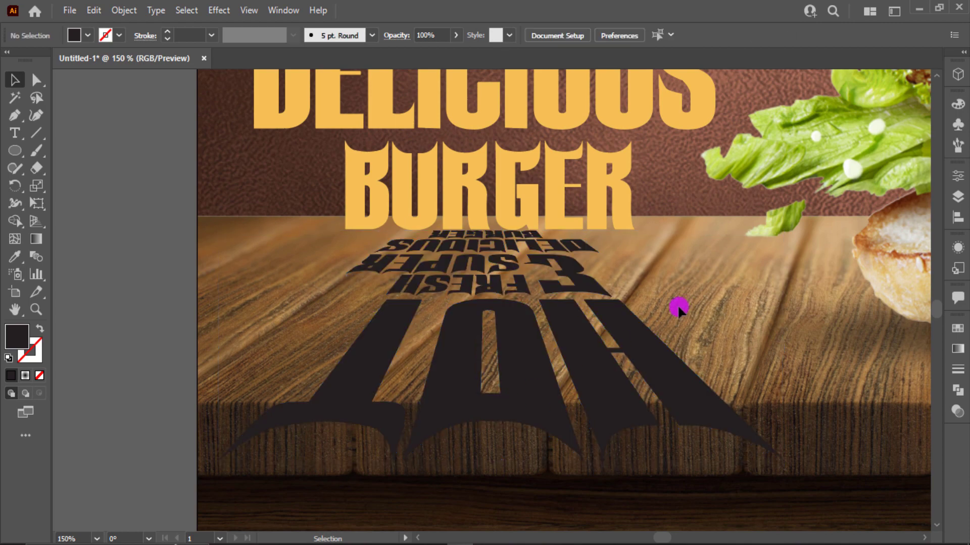
click(641, 325)
key(ctrl+0)
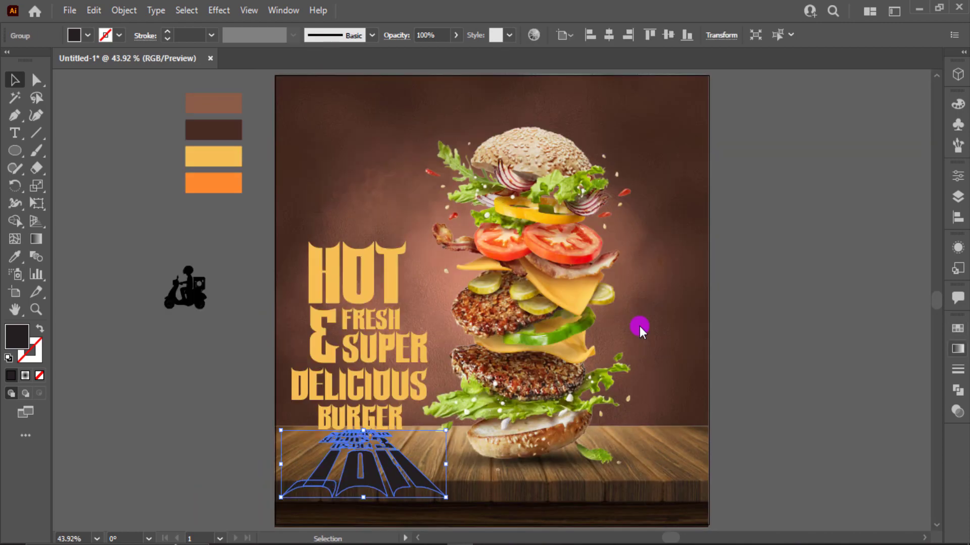
- Apply the White, Black linear gradient to the shadow headline copy
right_click(17, 152)
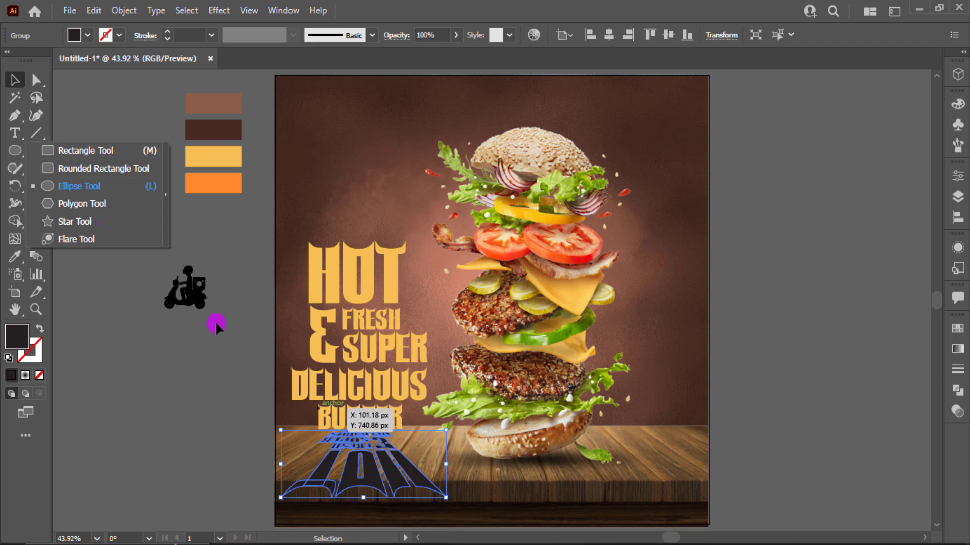
click(386, 466)
click(958, 348)
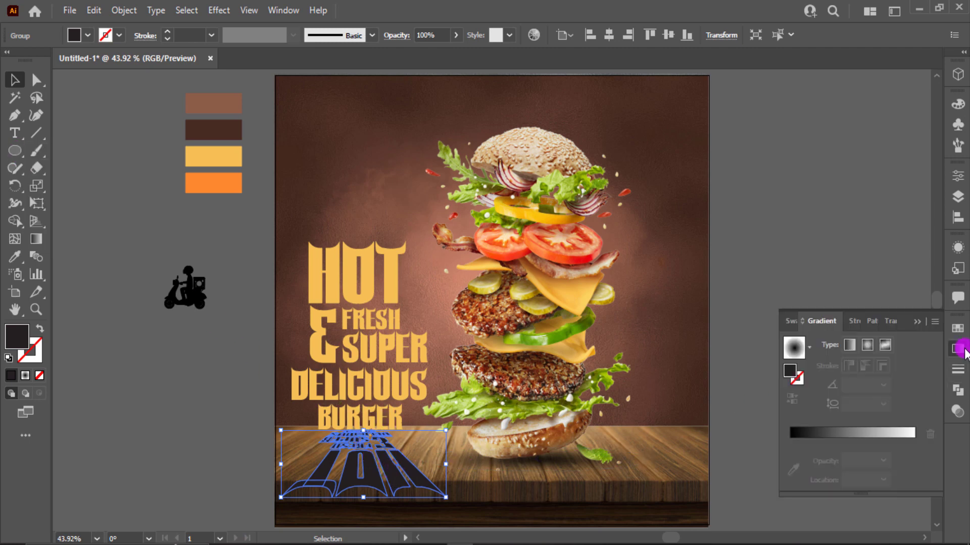
click(808, 349)
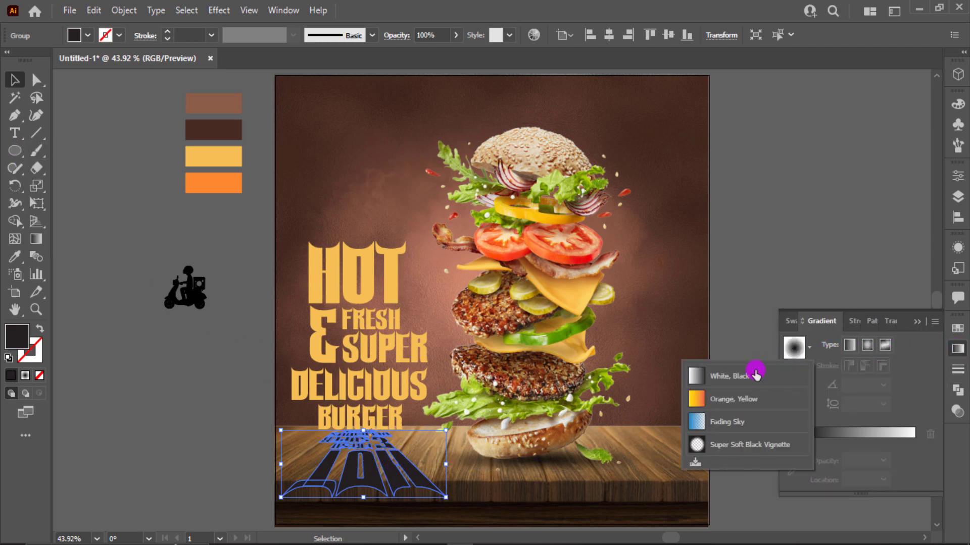
click(754, 370)
click(866, 349)
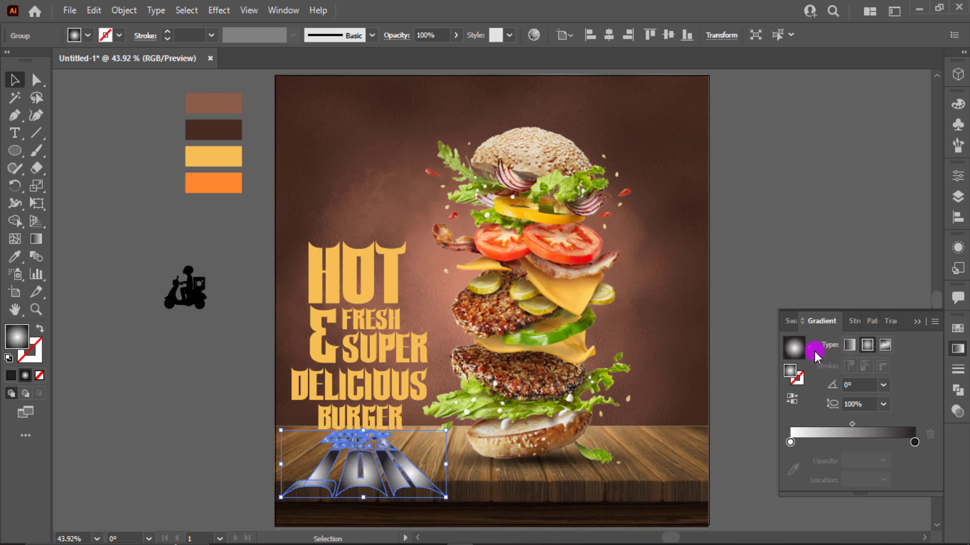
click(809, 348)
click(774, 371)
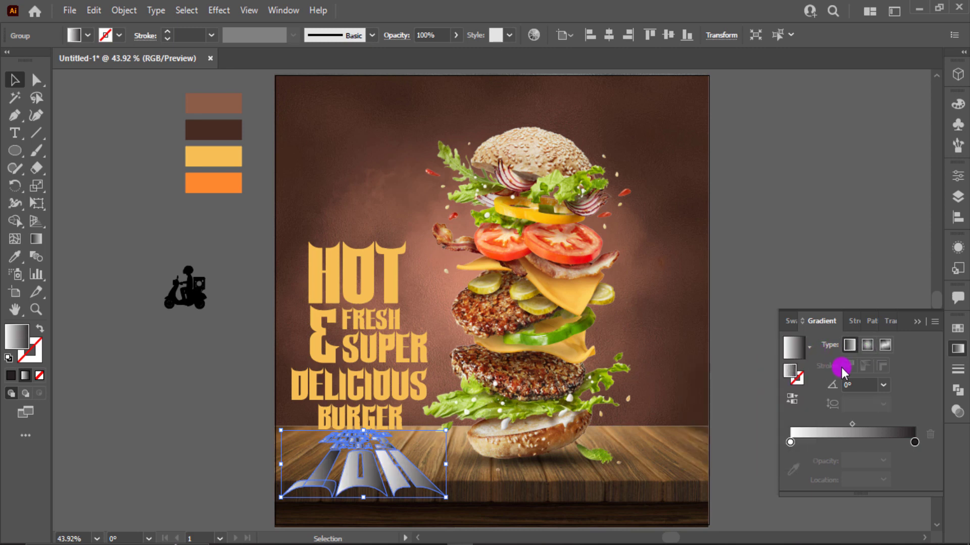
- Set the shadow's blend mode to Multiply and run the gradient vertically up the text
click(957, 409)
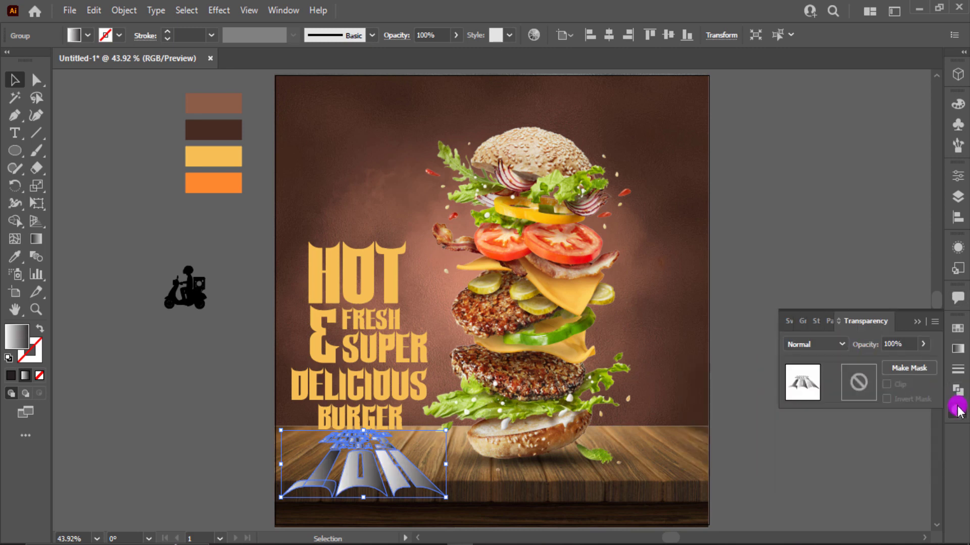
click(820, 348)
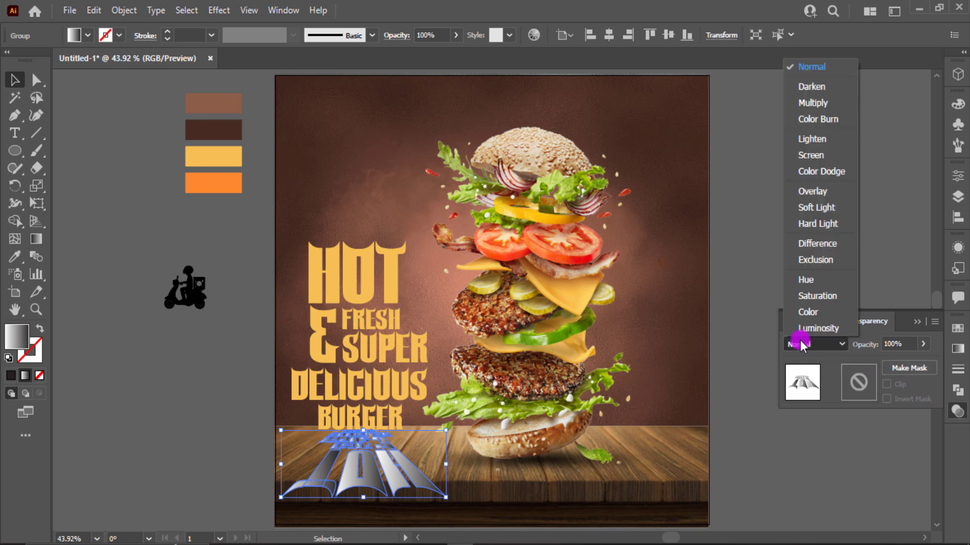
click(817, 104)
key(g)
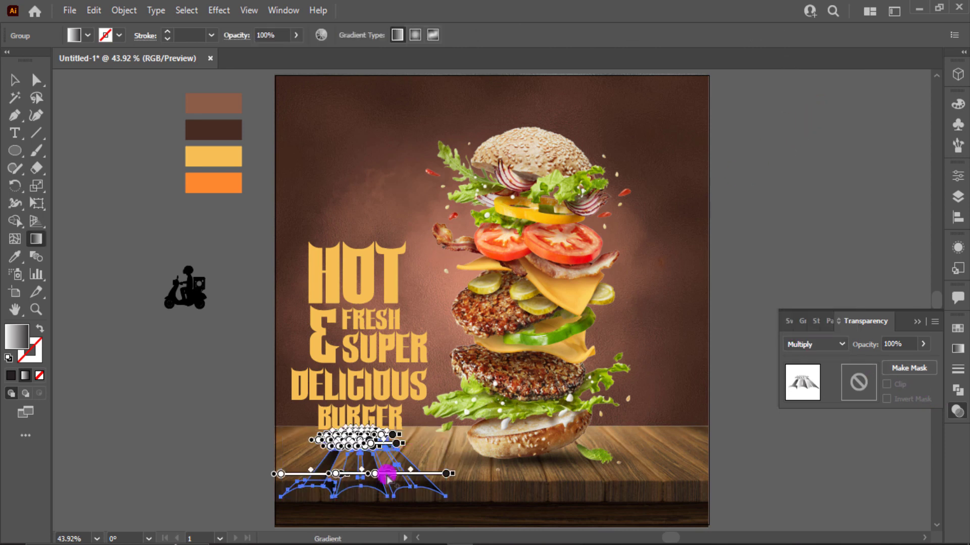
drag(371, 495, 365, 437)
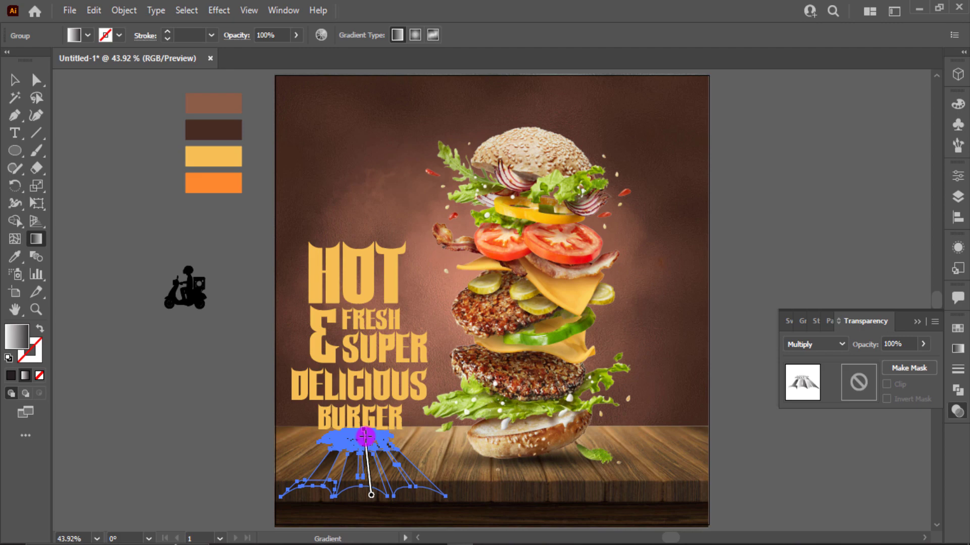
click(14, 80)
click(183, 402)
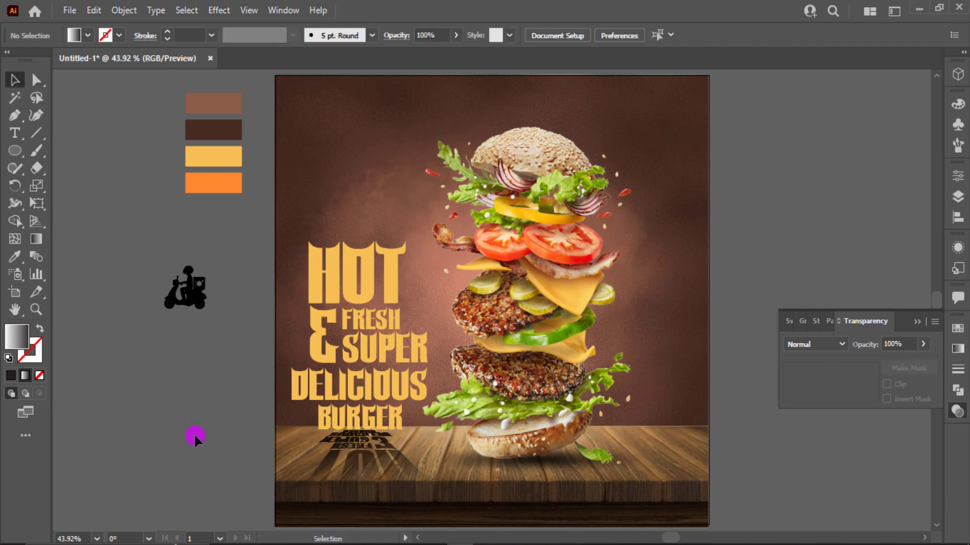
- Drag a vertical gradient across the reflection group, from its bottom up to BURGER
scroll(323, 444, up, 2)
click(427, 444)
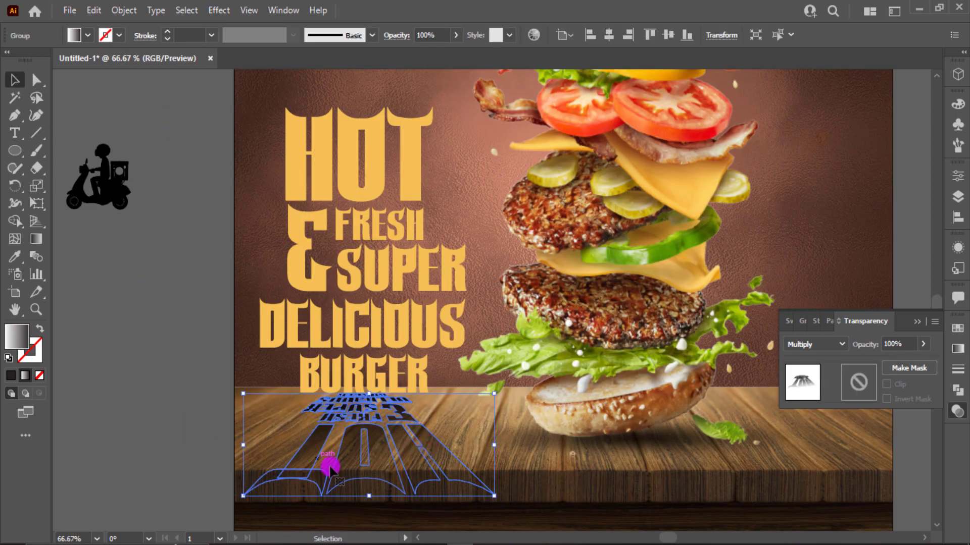
key(g)
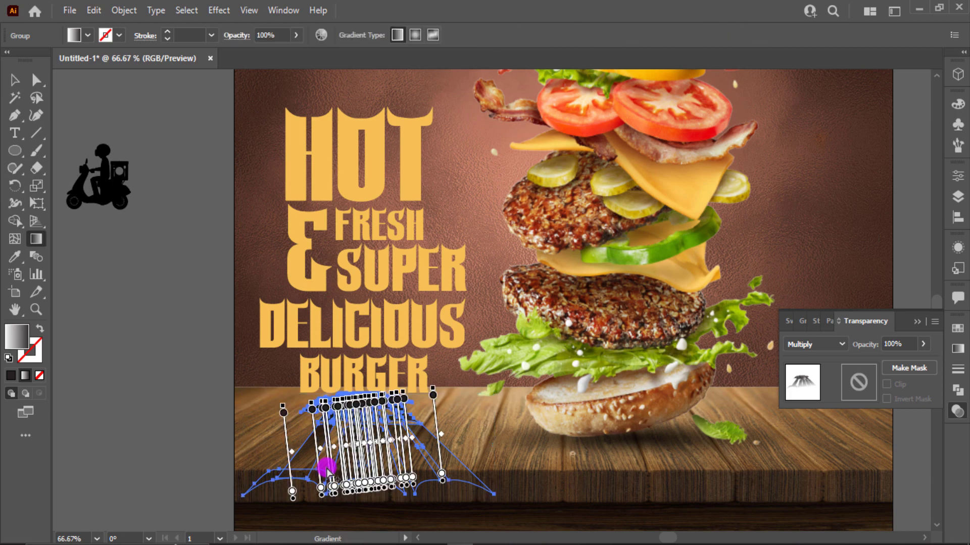
drag(369, 508, 371, 374)
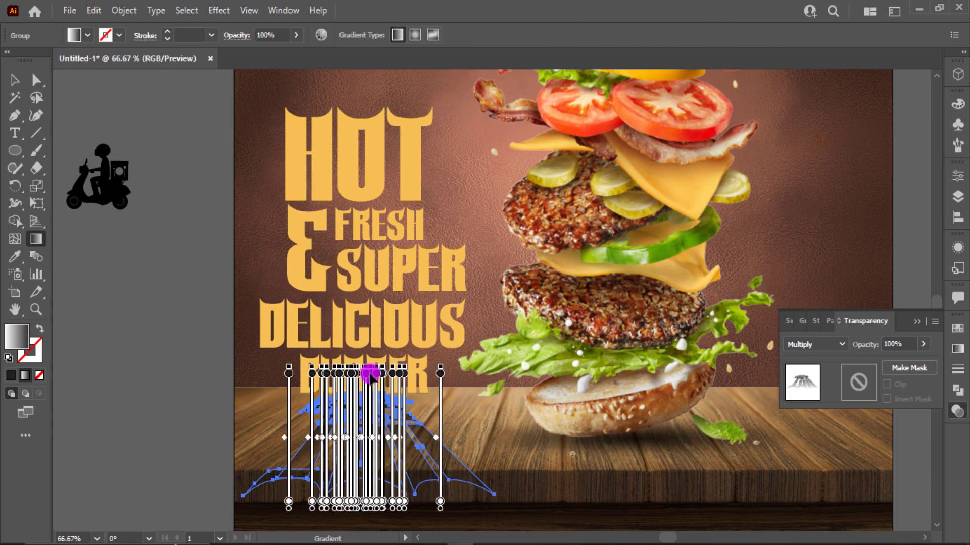
scroll(371, 376, up, 2)
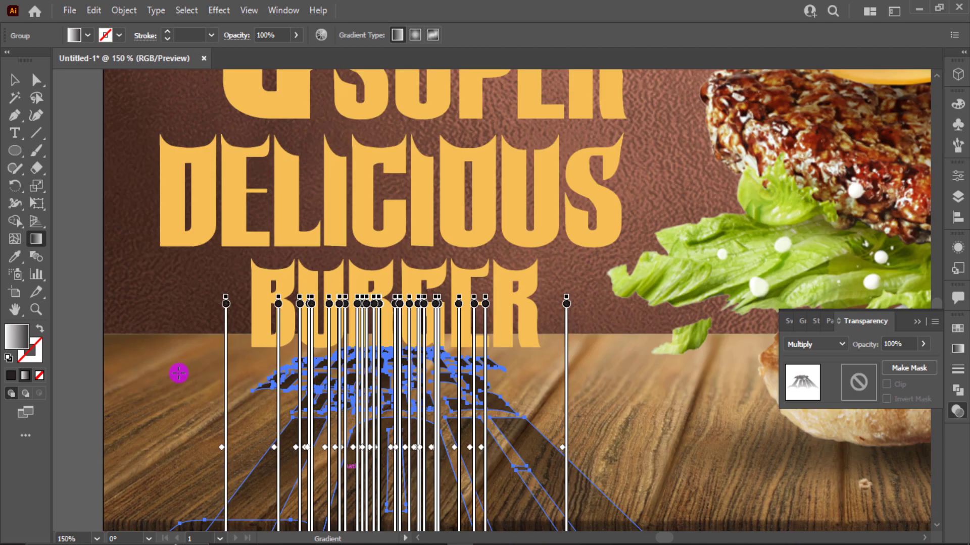
click(14, 83)
click(136, 318)
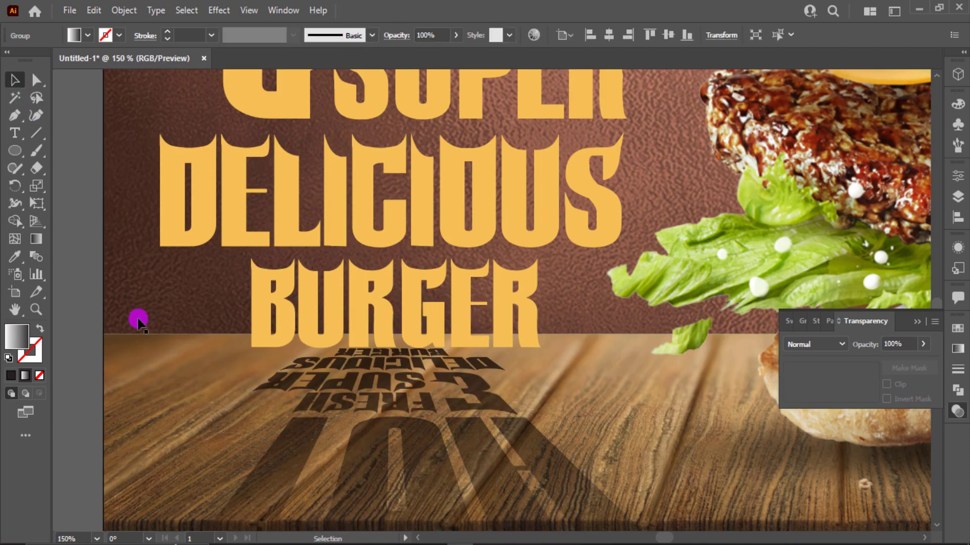
- Reselect the reflected headline shadow and redraw its gradient vertically through it
scroll(410, 420, down, 1)
click(427, 406)
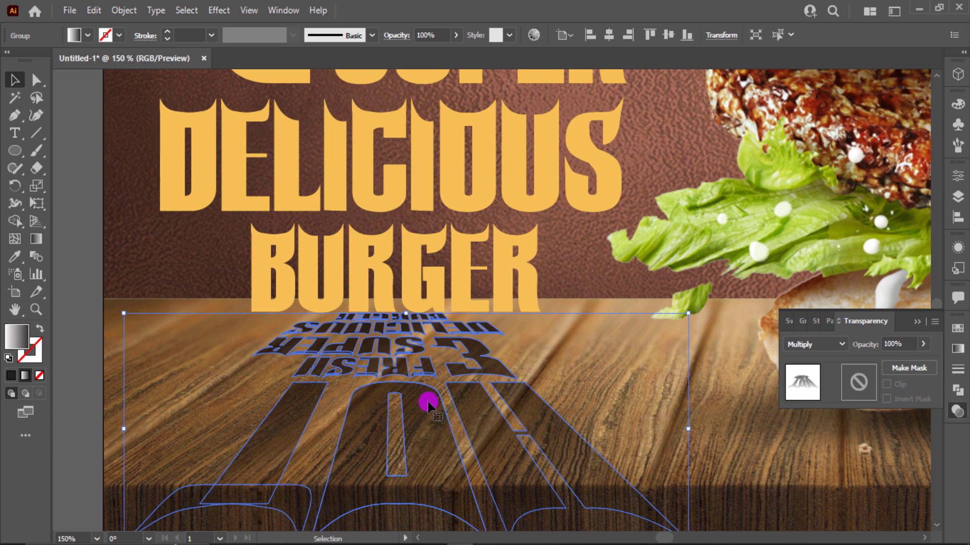
key(g)
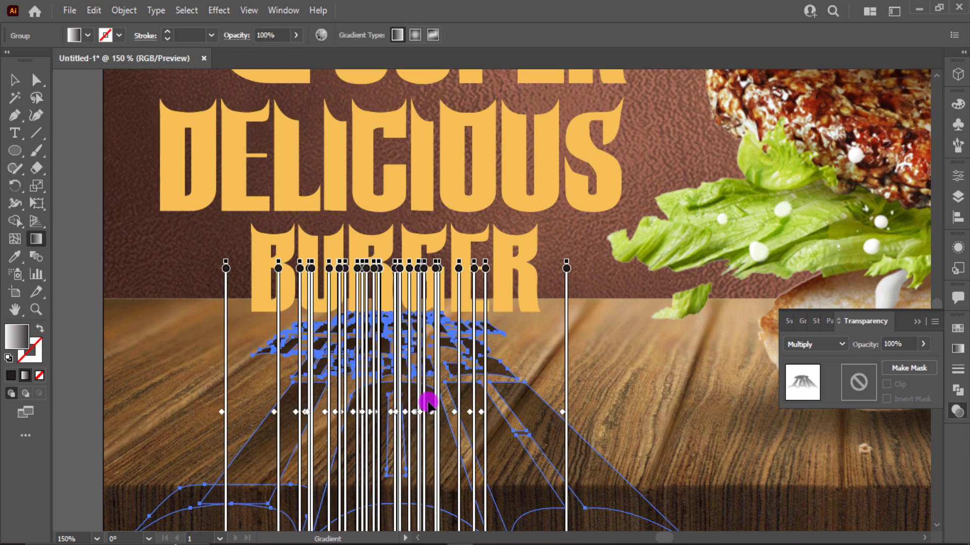
scroll(427, 406, down, 3)
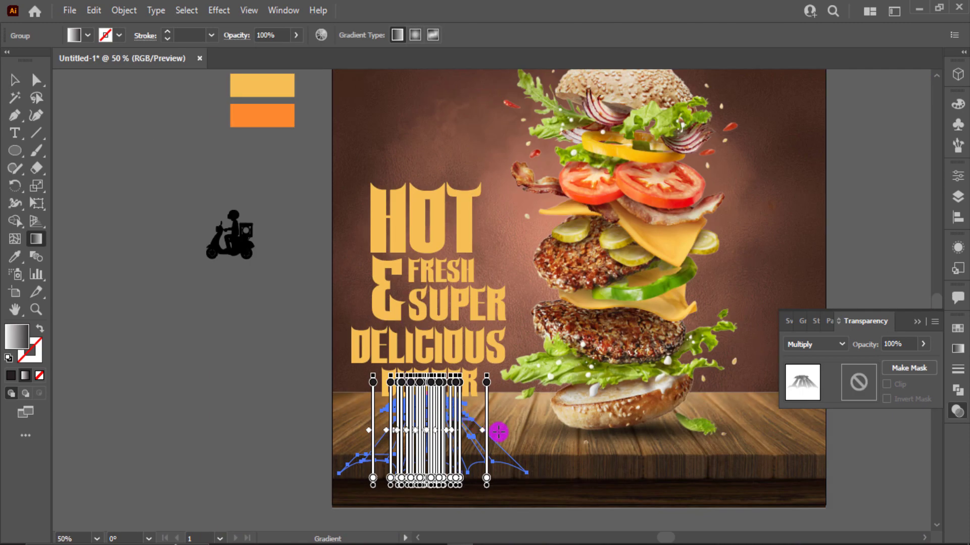
mouse_move(498, 432)
mouse_down()
mouse_move(472, 392)
mouse_move(473, 374)
mouse_move(480, 380)
mouse_up()
- Shift the reflection gradient's midpoint to about 64% and fit the artboard in view
scroll(478, 380, up, 1)
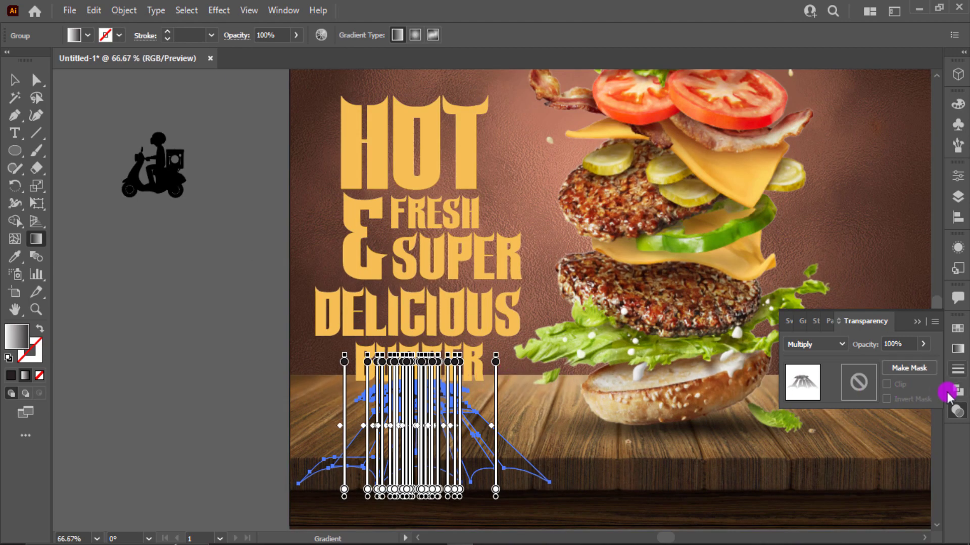
click(957, 348)
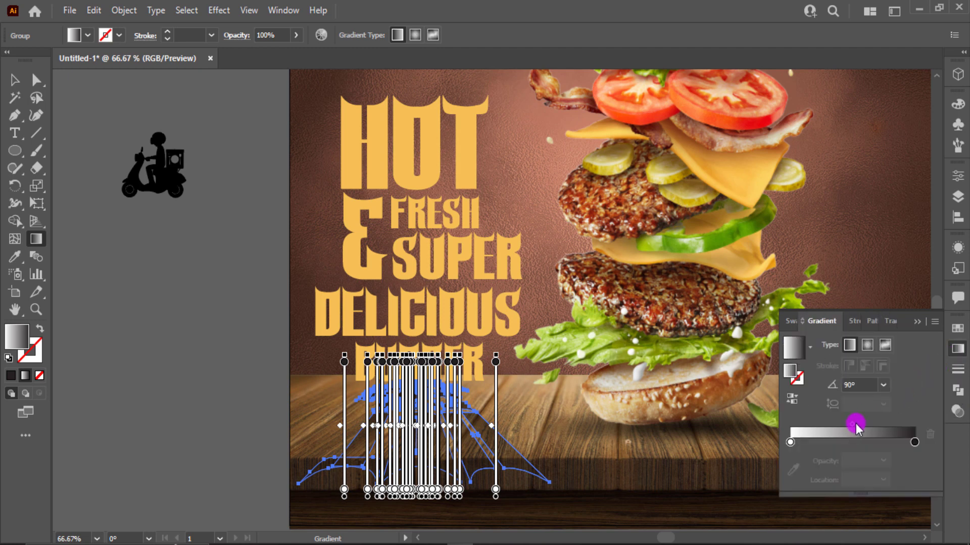
drag(856, 423, 880, 425)
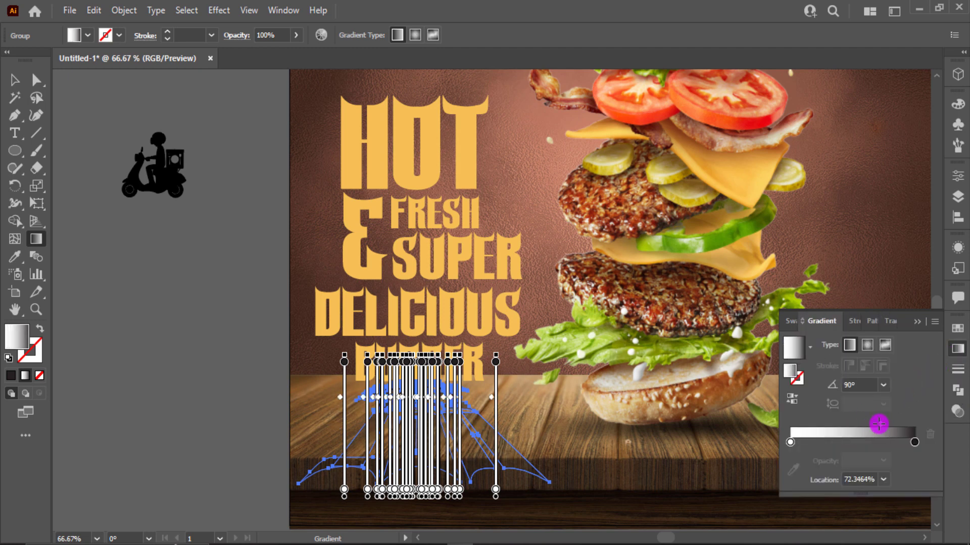
click(264, 479)
key(ctrl+0)
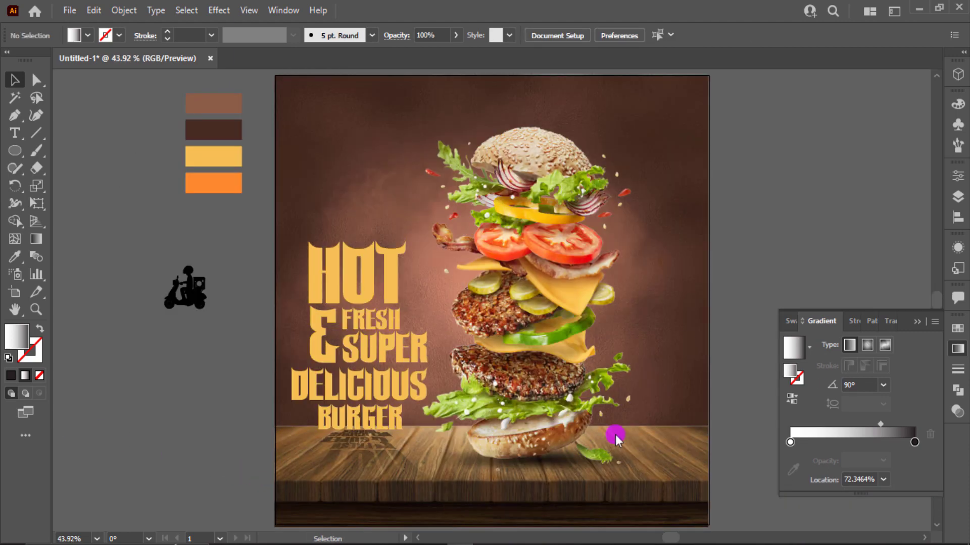
- Alt-drag a copy of the burger's oval shadow under BURGER and flatten it to about 342 × 37 px
click(919, 321)
click(561, 463)
drag(561, 464, 403, 429)
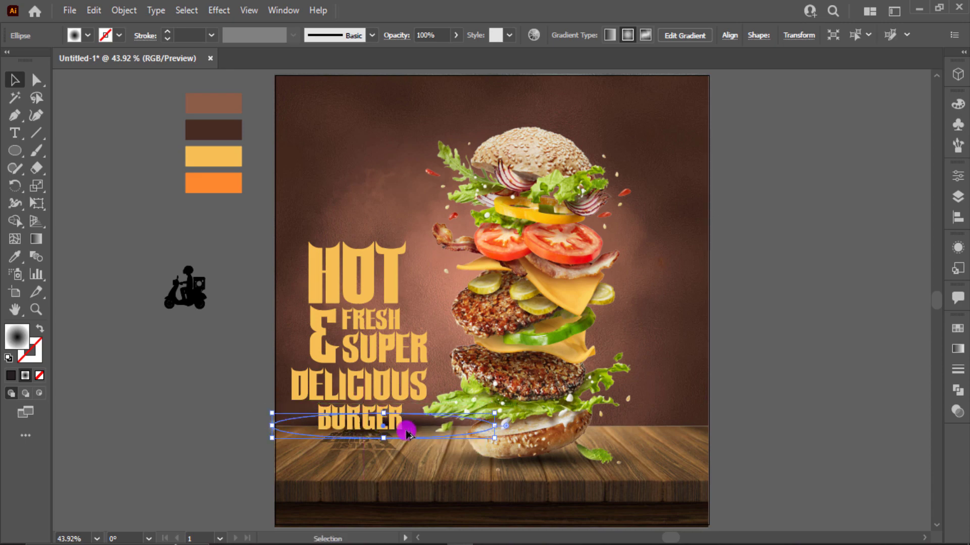
scroll(404, 430, up, 2)
drag(539, 441, 396, 435)
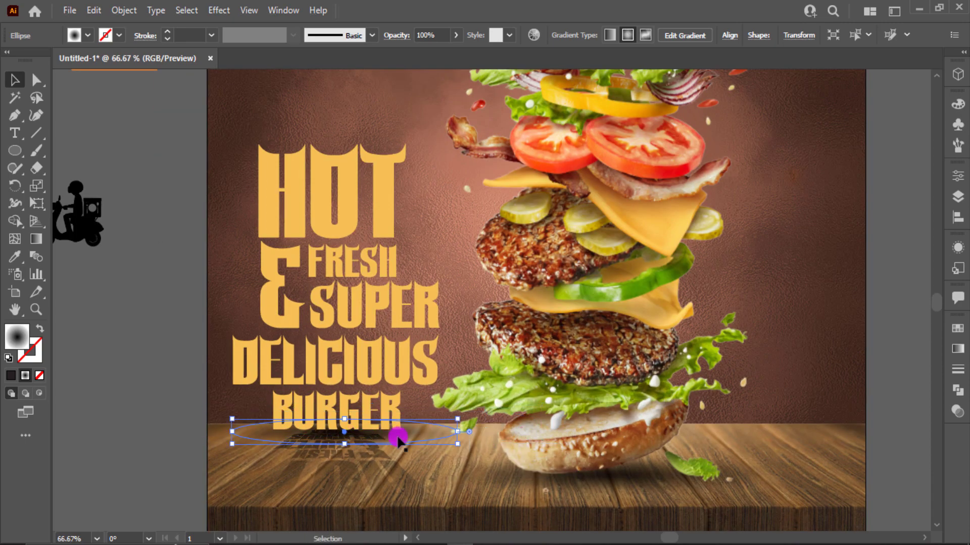
drag(456, 444, 400, 434)
click(397, 427)
click(153, 400)
key(ctrl+0)
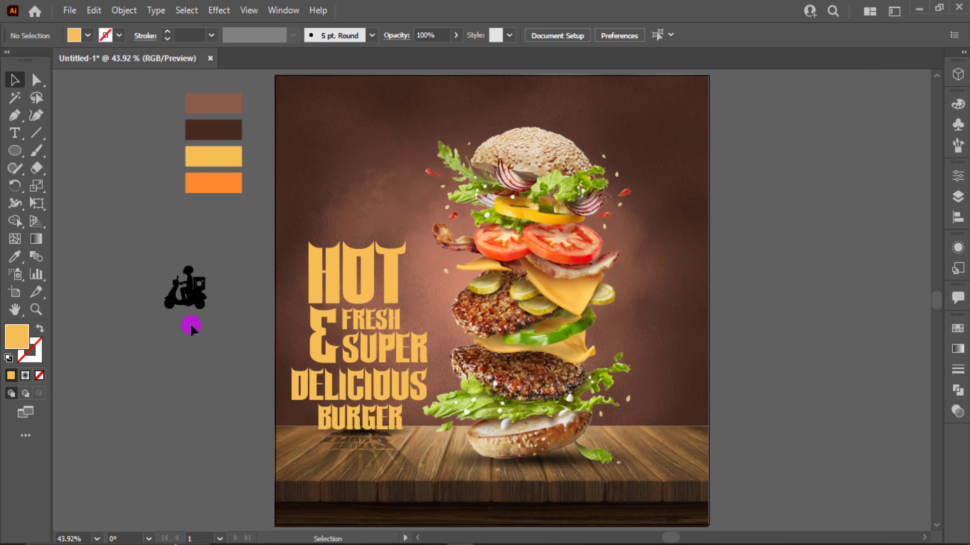
scroll(191, 329, up, 1)
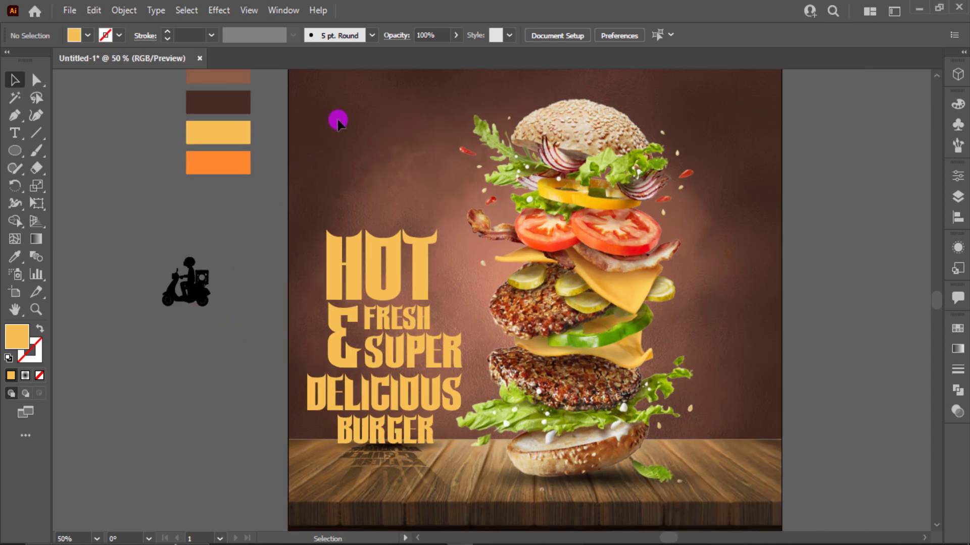
- Unlock everything, then lock the background and table with Ctrl+2
drag(610, 432, 658, 458)
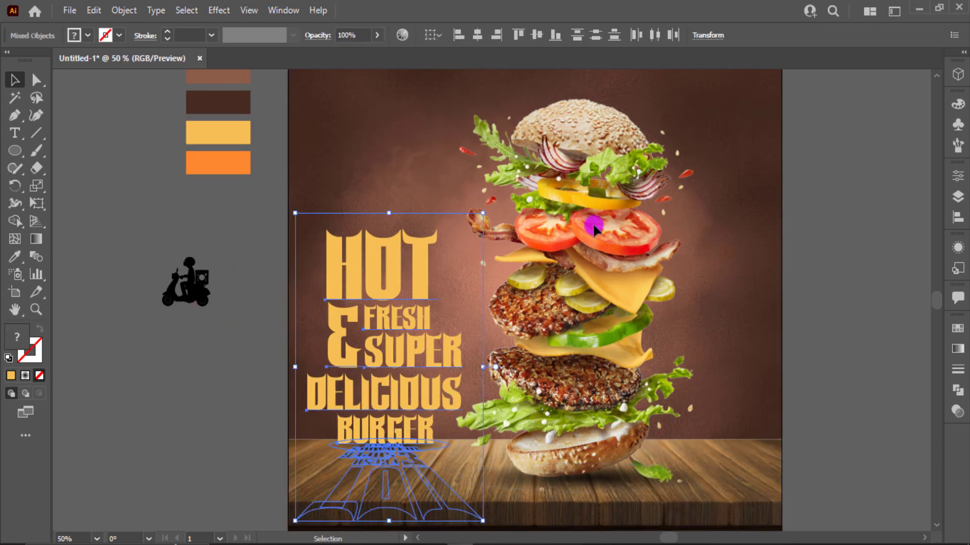
key(ctrl+shift+a)
key(ctrl+alt+2)
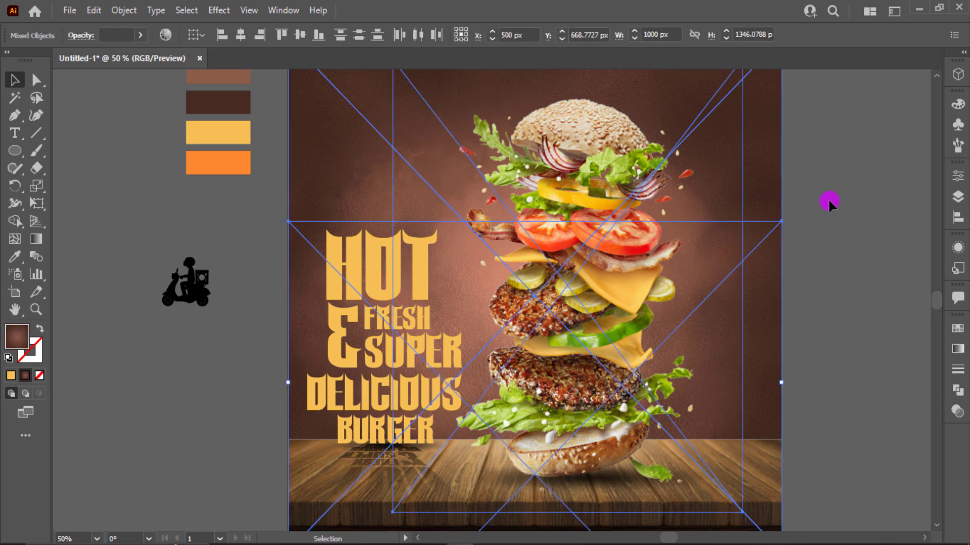
click(827, 353)
drag(770, 473, 770, 473)
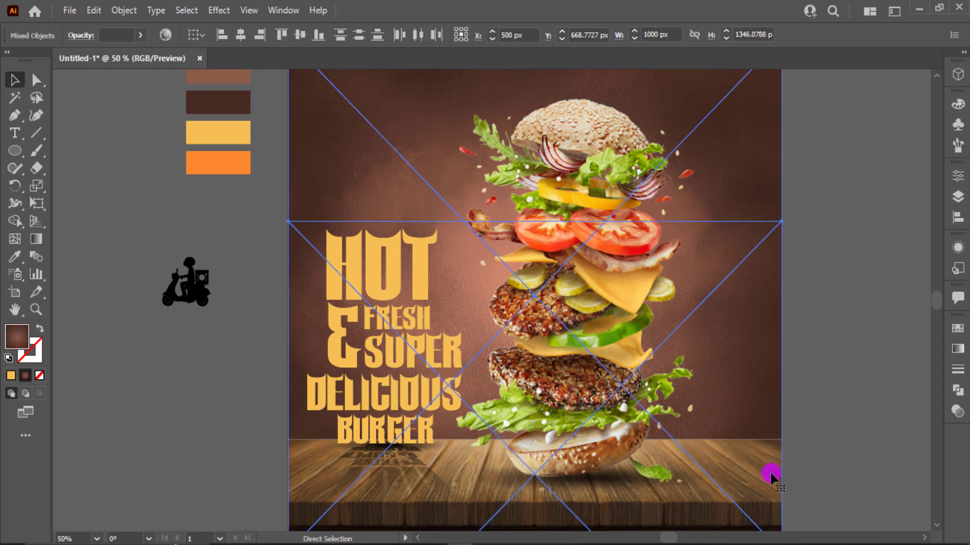
key(ctrl+2)
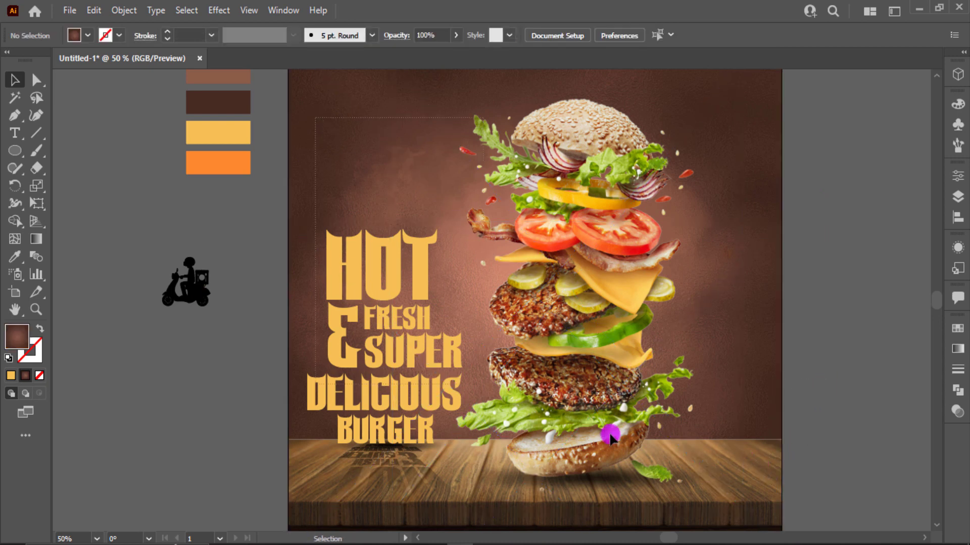
- Move the burger and headline together about 67 px to the right
drag(709, 478, 665, 444)
drag(610, 398, 643, 397)
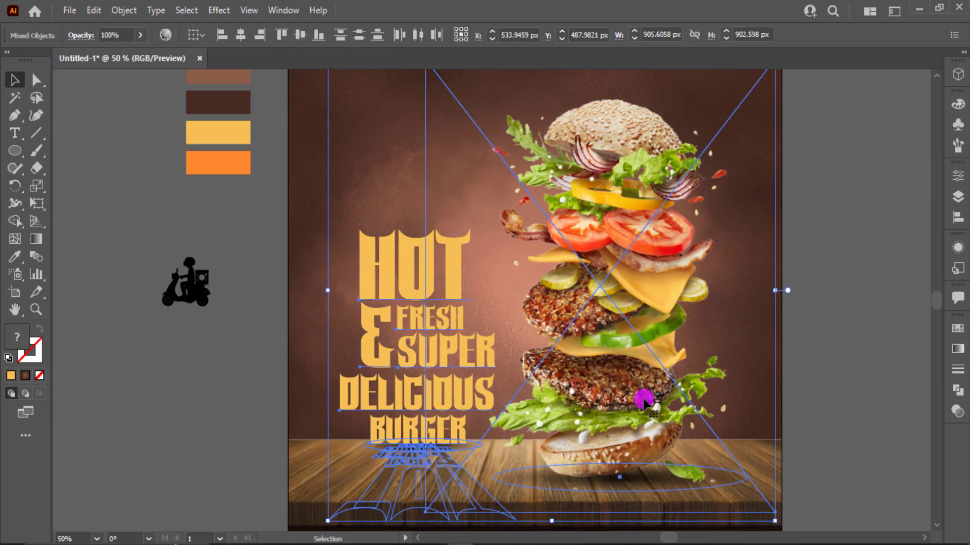
click(917, 378)
click(371, 460)
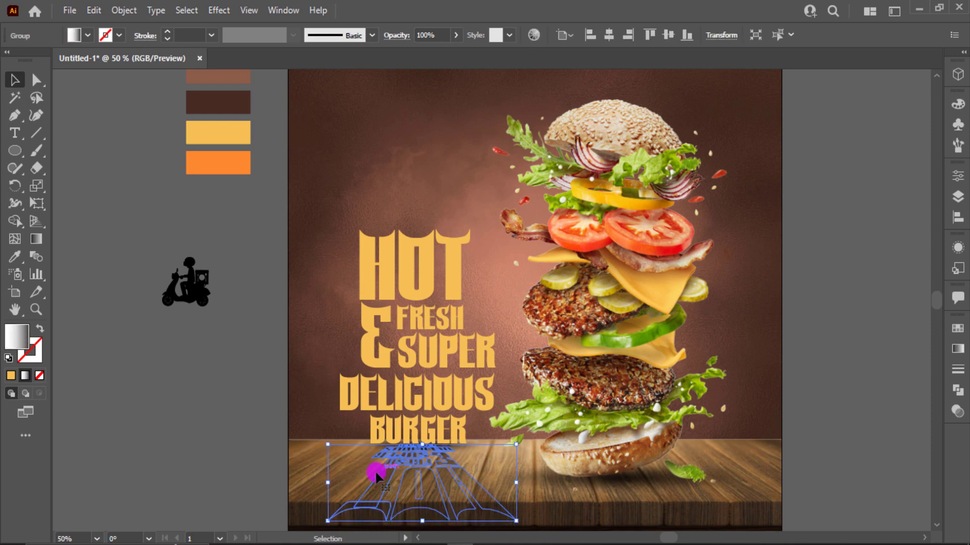
click(269, 444)
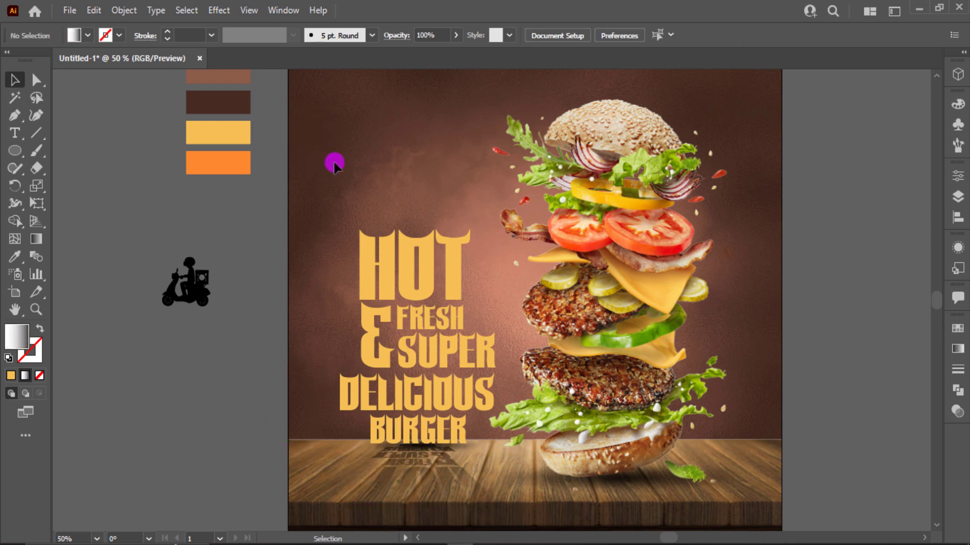
- Select all and shift the burger, headline and shadows back slightly left
key(ctrl+a)
drag(631, 433, 618, 439)
click(791, 404)
click(556, 484)
click(385, 480)
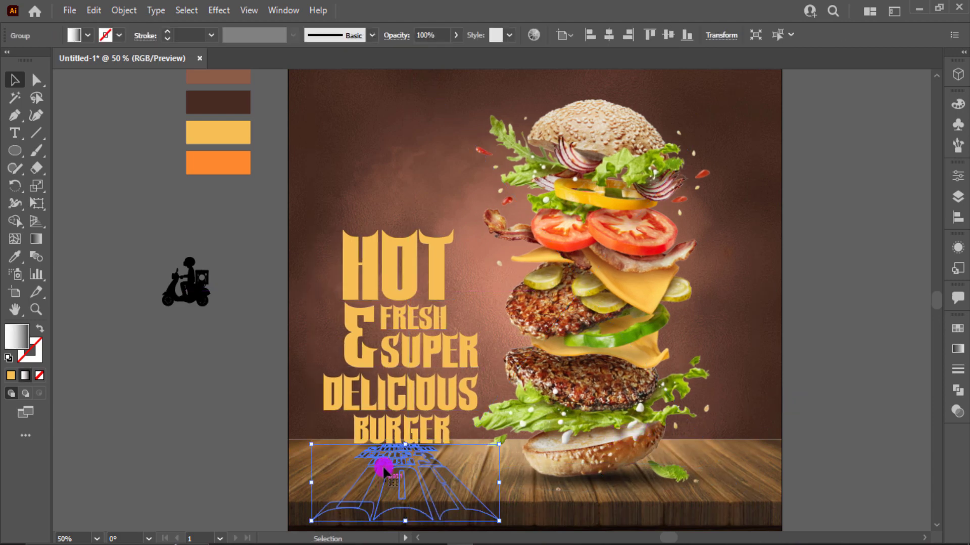
scroll(386, 480, up, 1)
- Keep the reflection gradient angle at 90° and move its midpoint to about 63%
scroll(384, 469, down, 1)
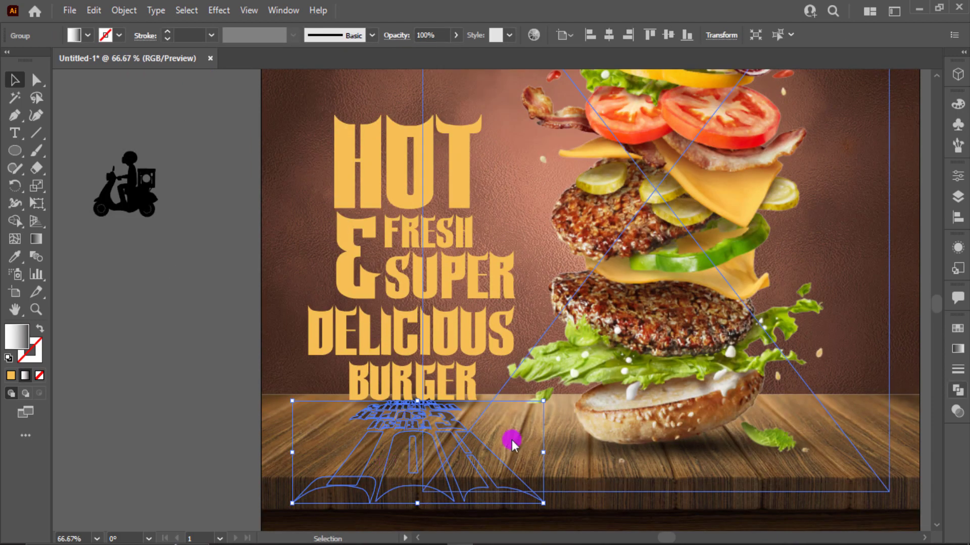
click(958, 349)
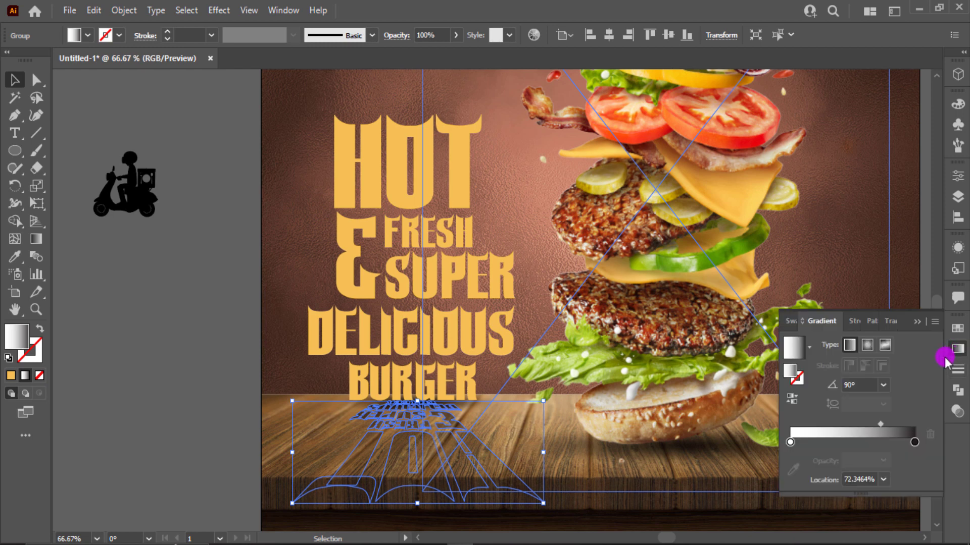
click(883, 385)
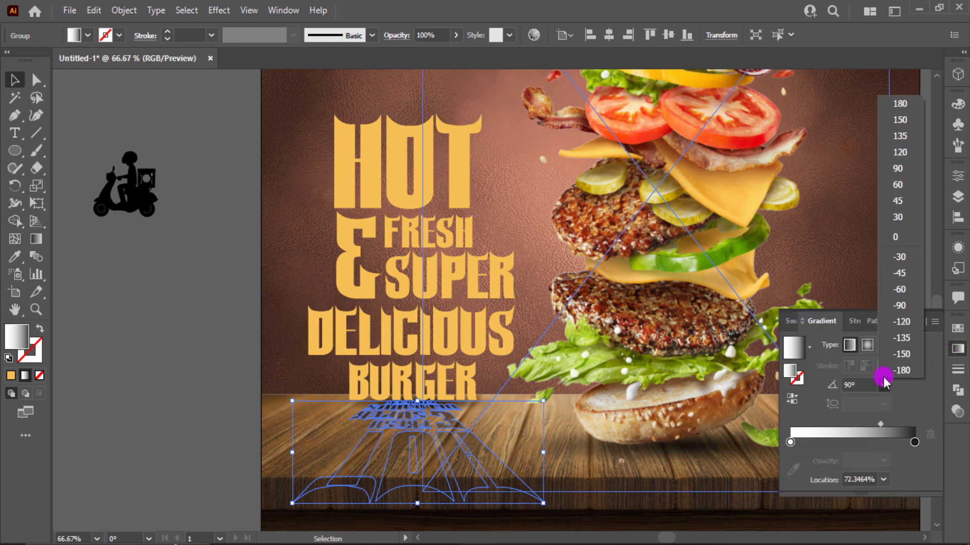
click(903, 170)
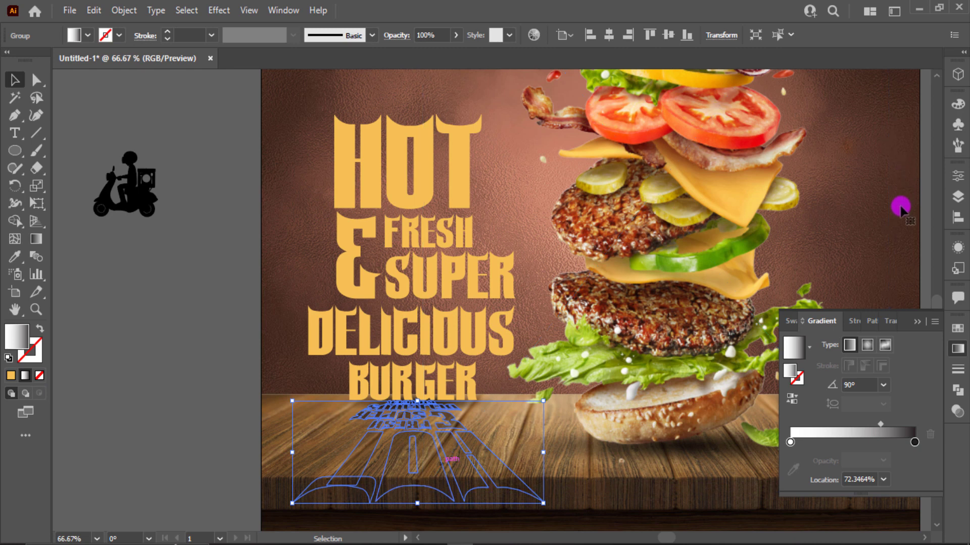
drag(881, 425, 869, 426)
- Slide the white gradient stop to about 30% and the midpoint to about 38%
drag(790, 443, 826, 442)
drag(882, 422, 858, 425)
click(825, 442)
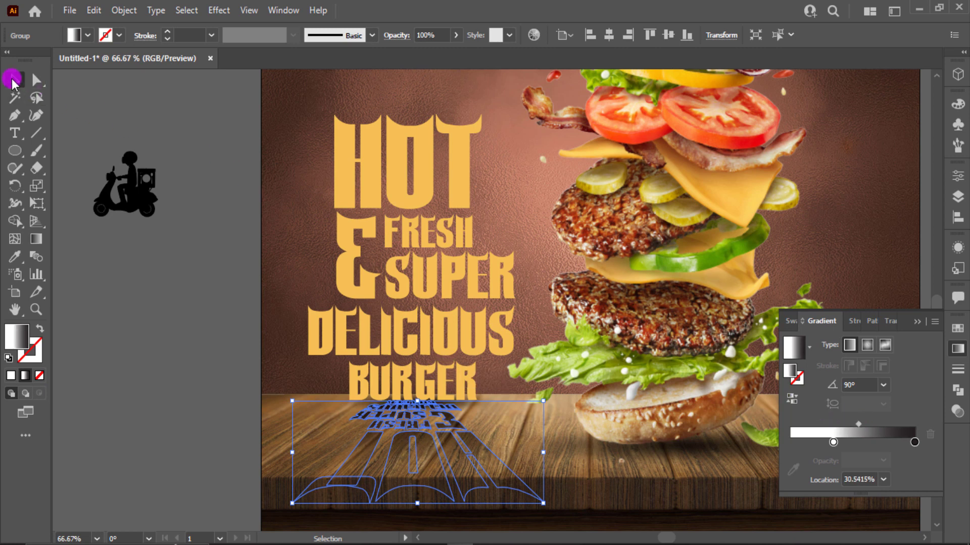
click(130, 225)
click(915, 321)
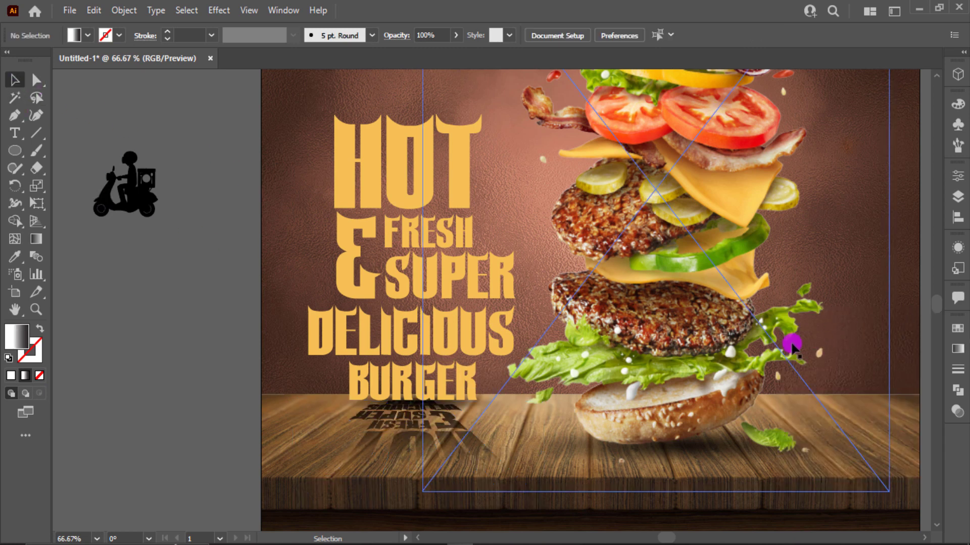
click(792, 348)
click(316, 346)
- Add a LOGO text object beside the artboard and enlarge it to about 45 pt
click(156, 353)
scroll(171, 386, down, 1)
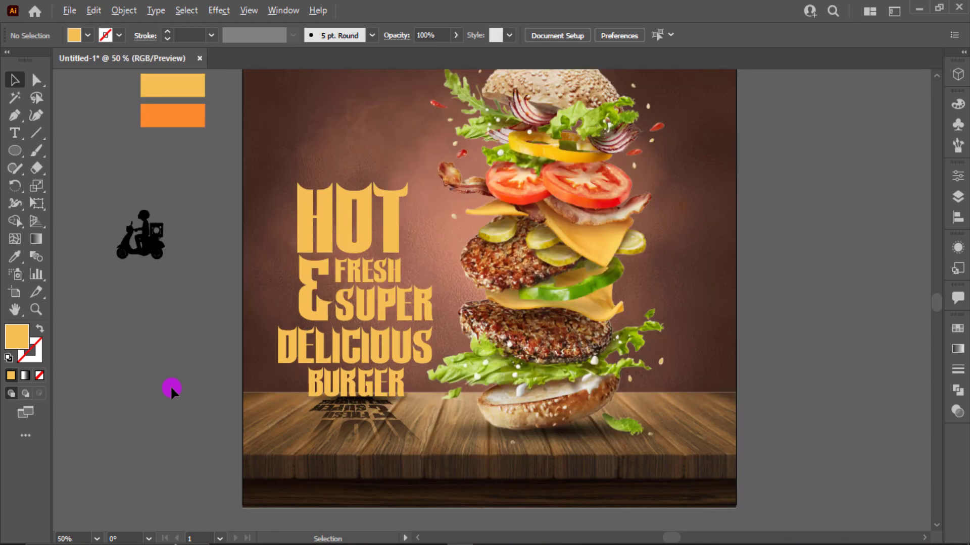
scroll(120, 304, up, 3)
click(15, 133)
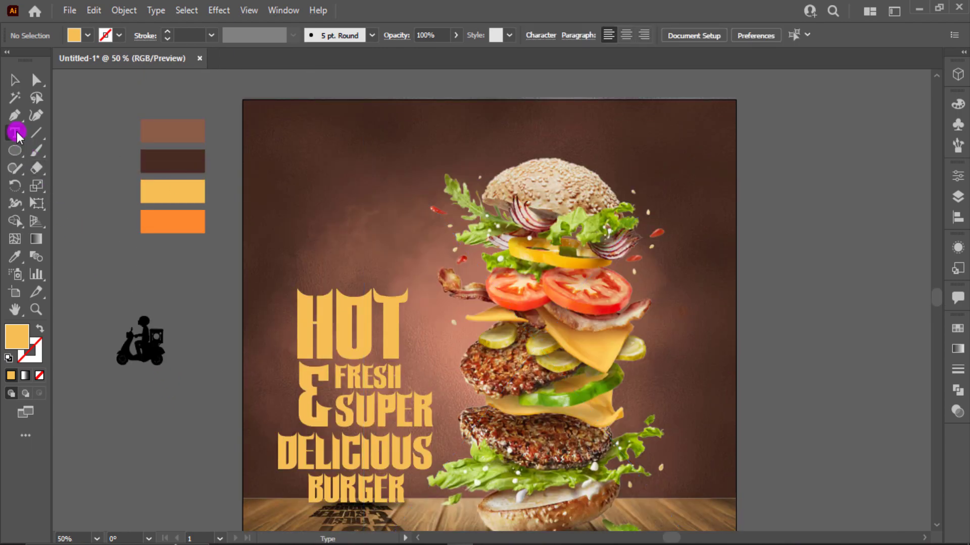
click(786, 162)
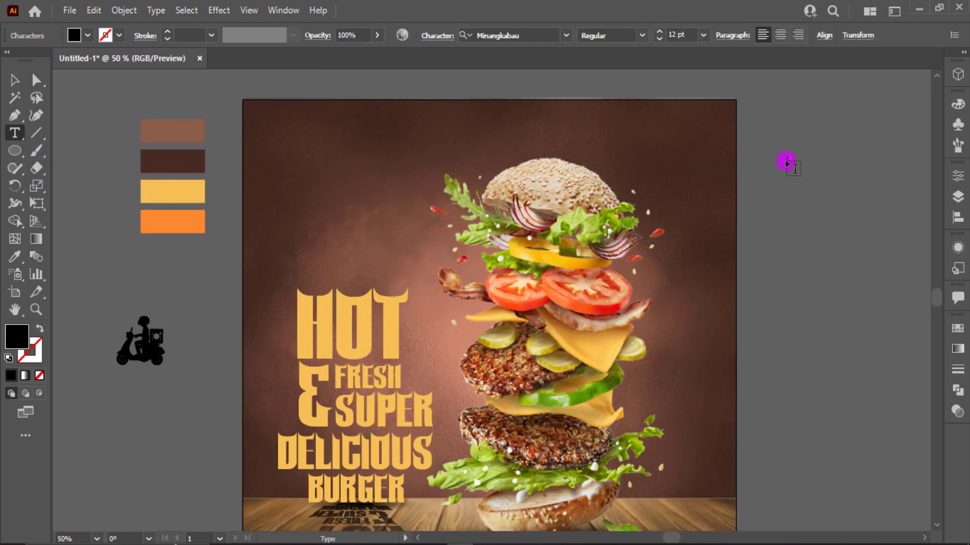
key(Escape)
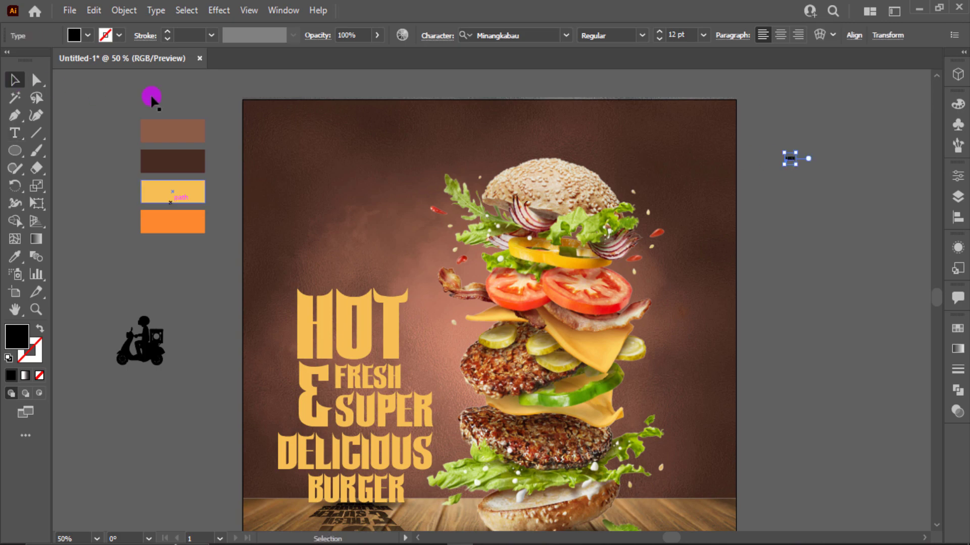
drag(802, 172, 835, 194)
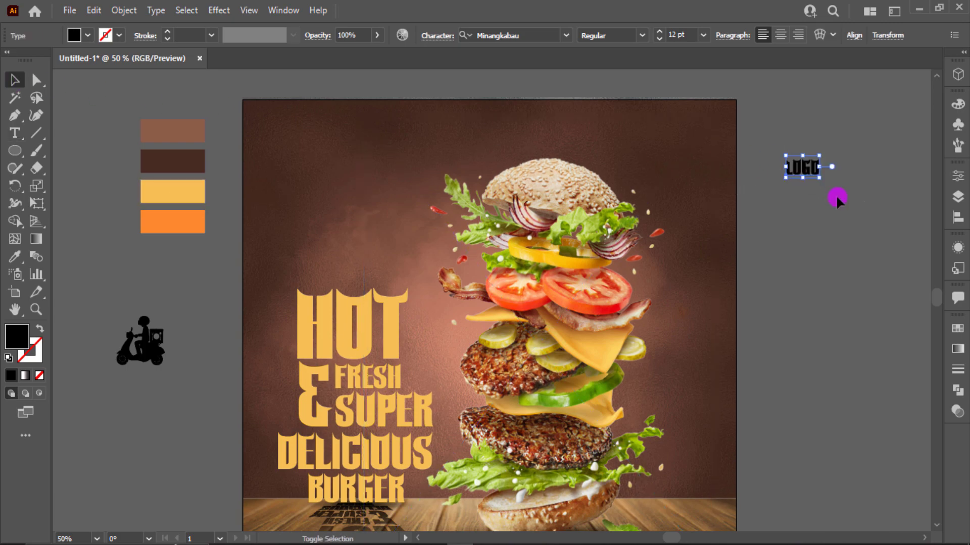
- Set the LOGO text's font to Montserrat Black
click(533, 40)
text(mon)
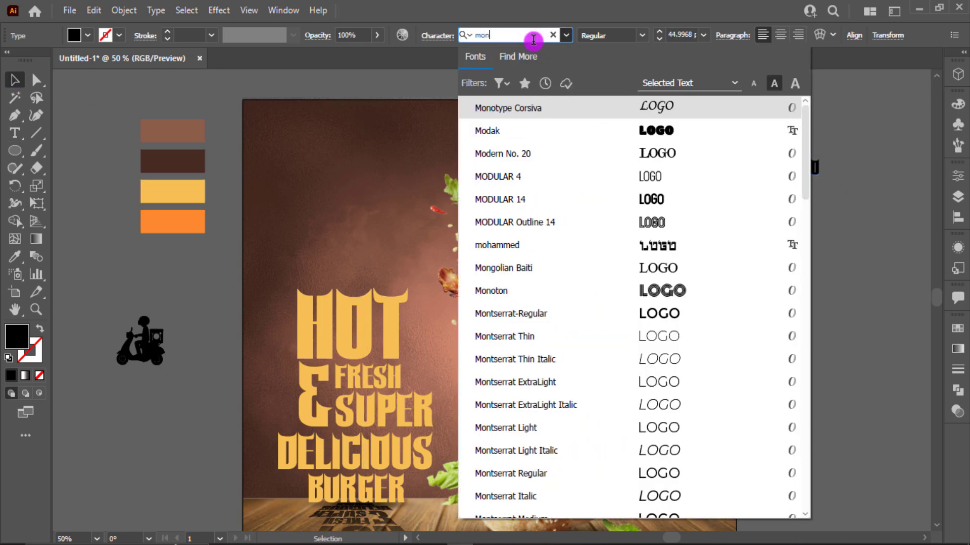
scroll(593, 143, down, 4)
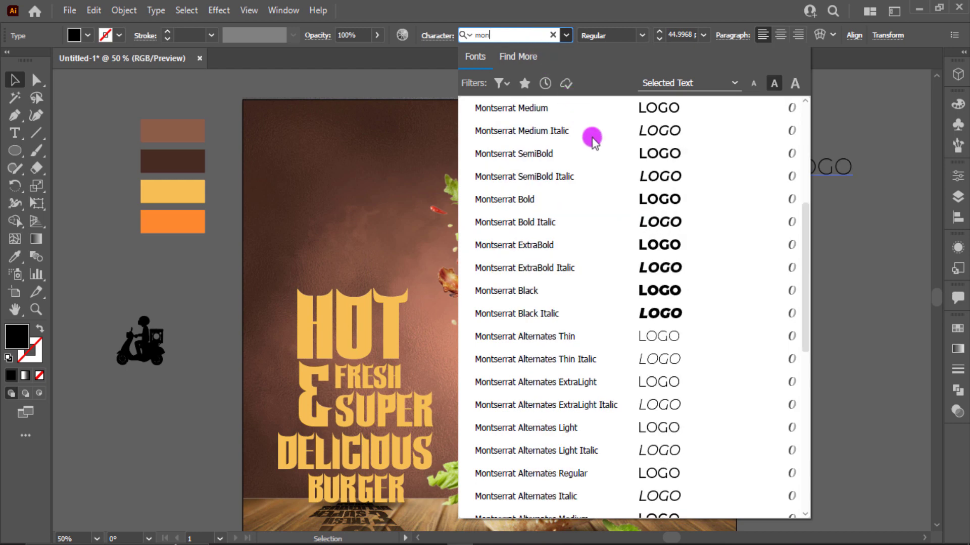
click(689, 291)
- Move LOGO to the poster's top-left and colour it with the yellow swatch
drag(851, 169, 318, 139)
key(i)
click(177, 185)
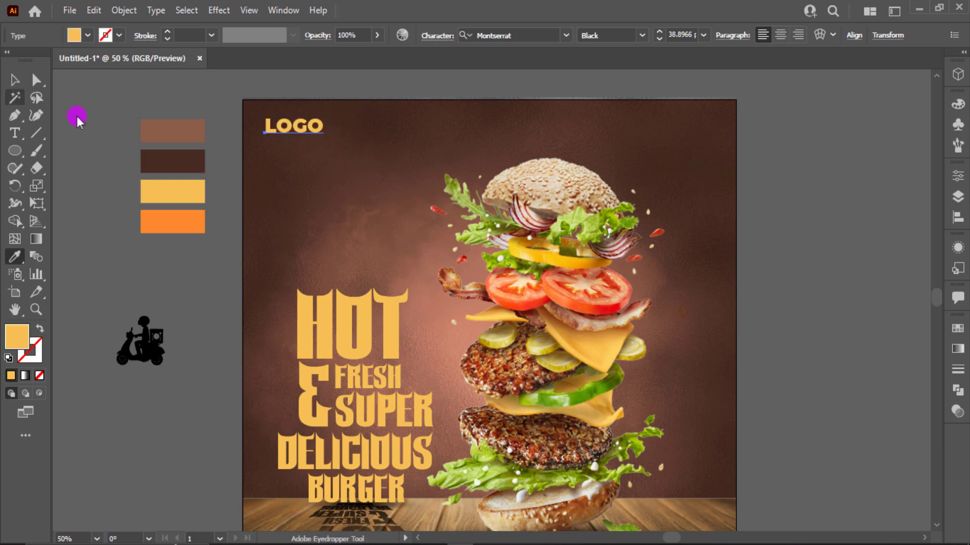
key(v)
scroll(130, 193, down, 2)
click(156, 213)
scroll(157, 213, down, 5)
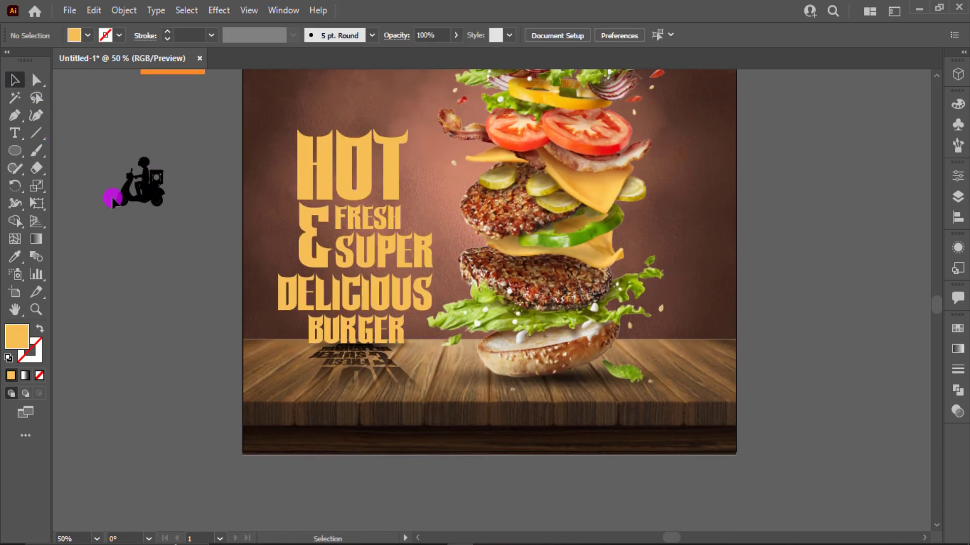
- Draw a yellow rectangle near the bottom-left and round its corners into a pill
drag(12, 151, 73, 149)
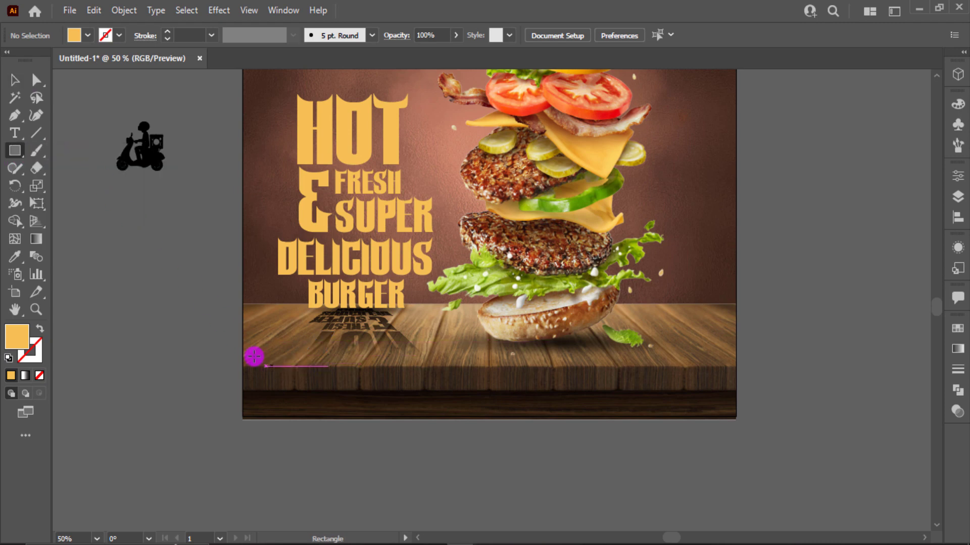
drag(265, 366, 366, 402)
key(v)
drag(281, 383, 226, 426)
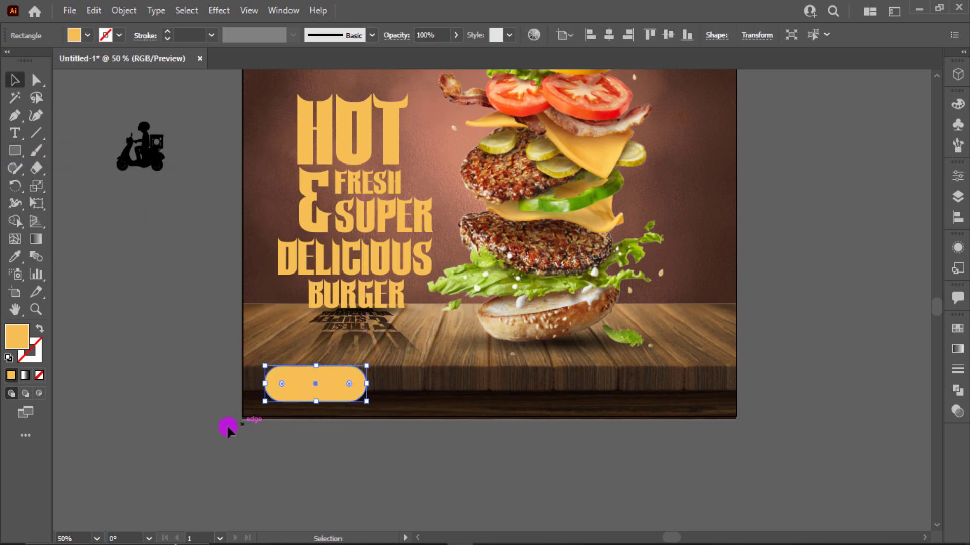
- Copy the yellow pill to the bottom-right and move the scooter icon there
click(274, 407)
drag(283, 396, 688, 398)
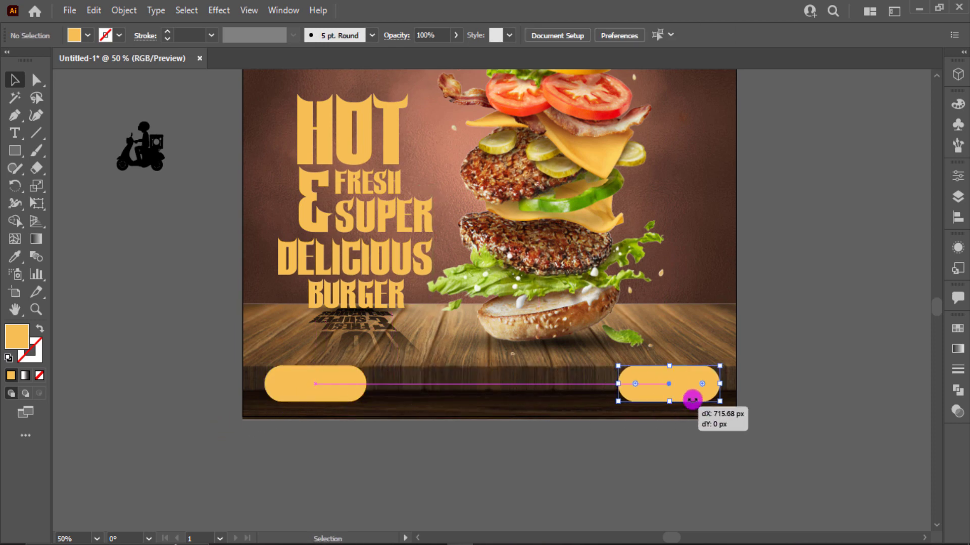
click(268, 227)
drag(137, 151, 612, 404)
- Bring the scooter icon to the front and shrink it to about 27 px
right_click(612, 404)
mouse_move(644, 329)
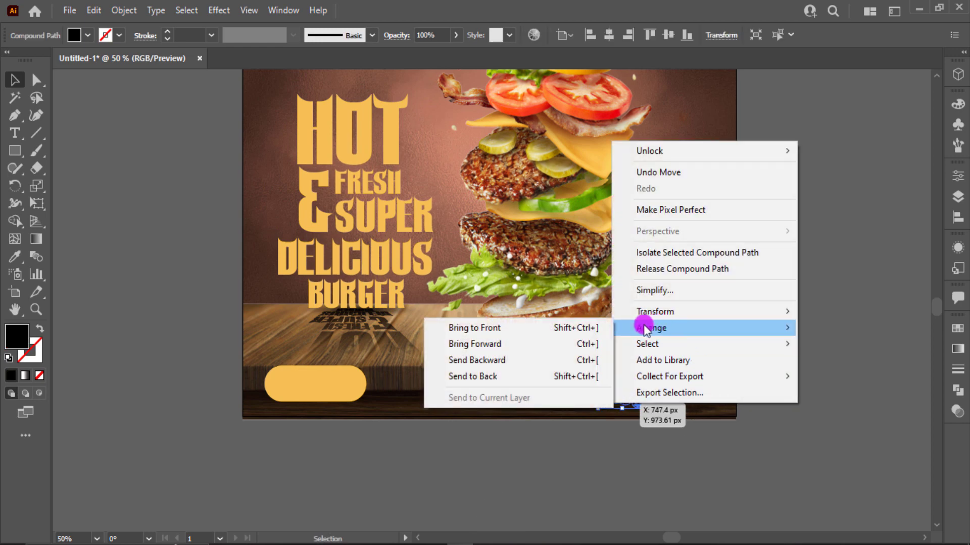
click(577, 329)
mouse_move(646, 409)
mouse_down()
mouse_move(626, 396)
mouse_move(641, 405)
mouse_up()
- Make the scooter icon a white outline and nudge it into place
click(92, 36)
click(33, 63)
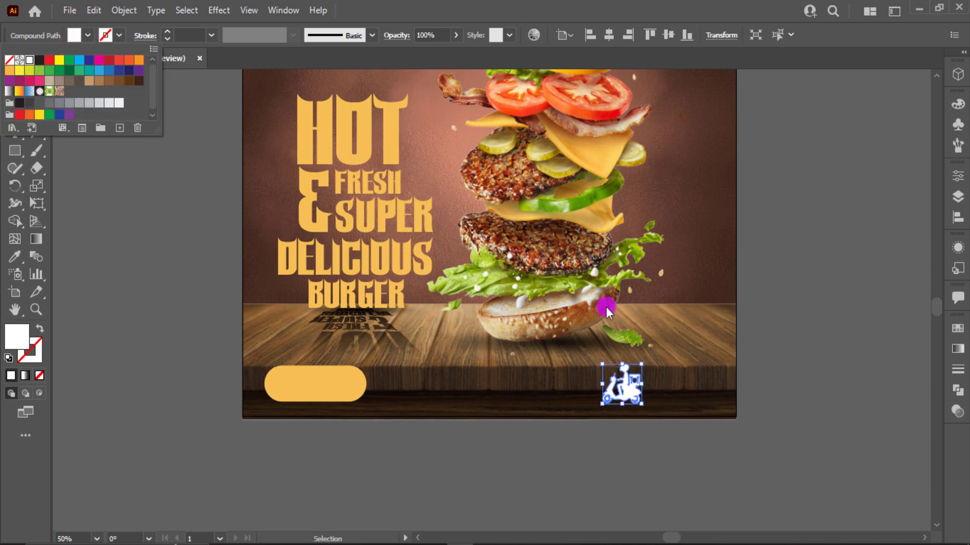
click(822, 419)
click(637, 392)
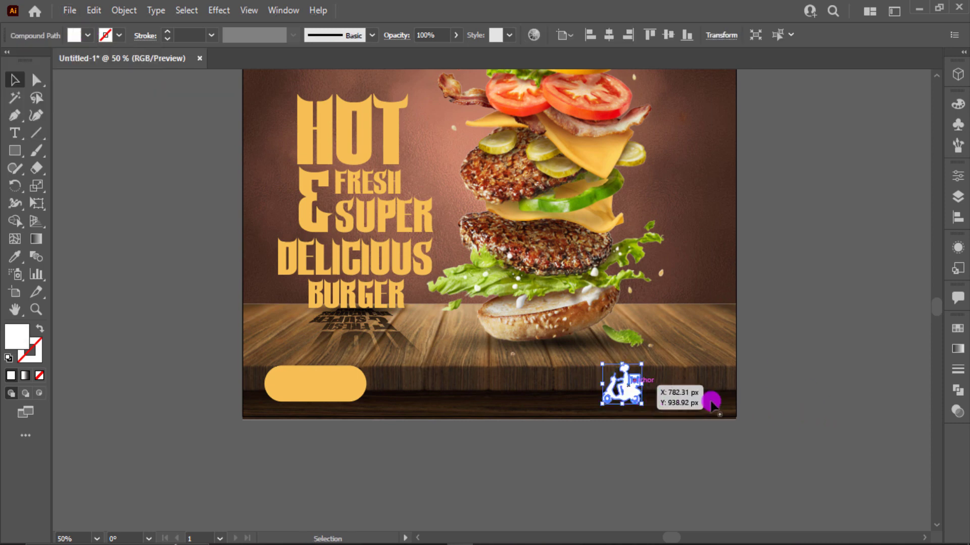
key(shift+x)
click(820, 408)
scroll(652, 410, up, 1)
drag(635, 383, 583, 389)
- Add ORDER NOW text, enlarge it and centre it on the yellow pill button
click(714, 378)
click(22, 133)
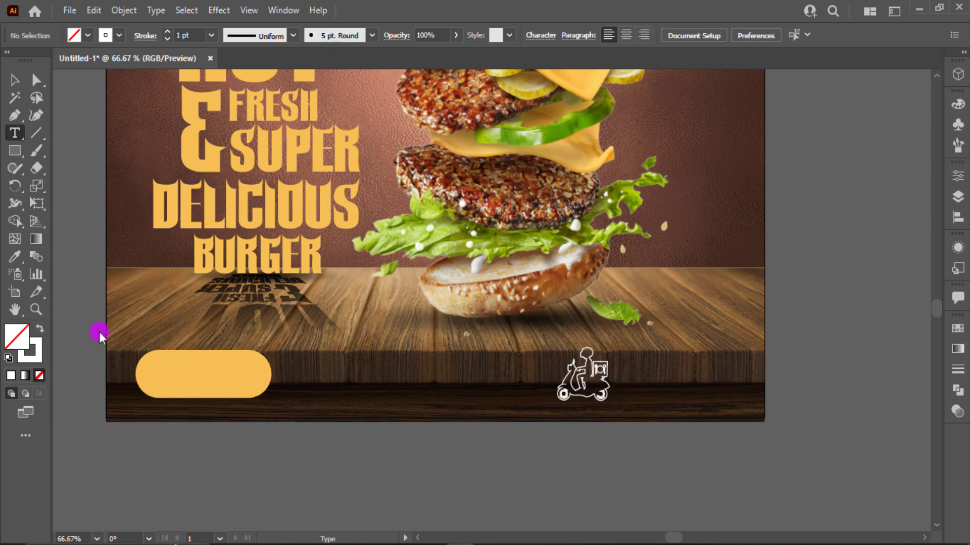
click(158, 485)
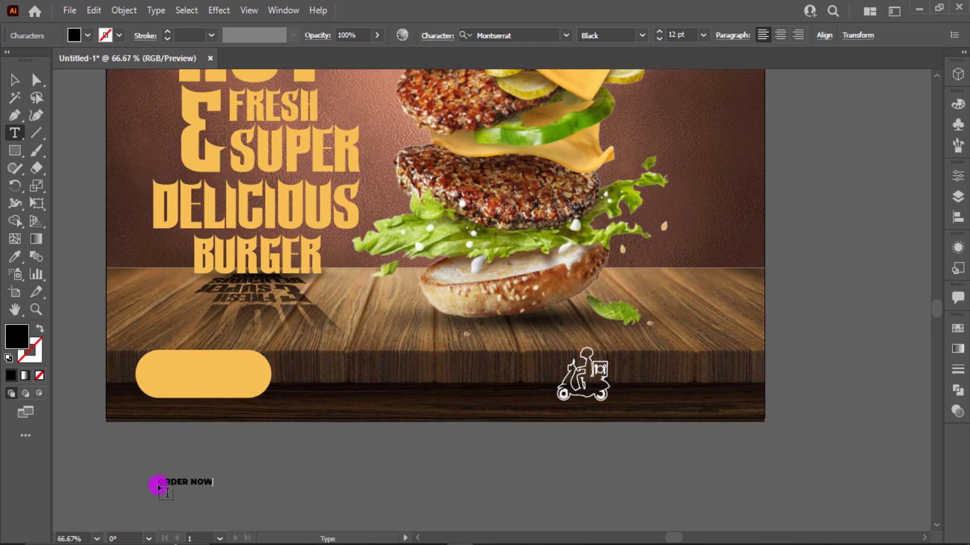
click(14, 80)
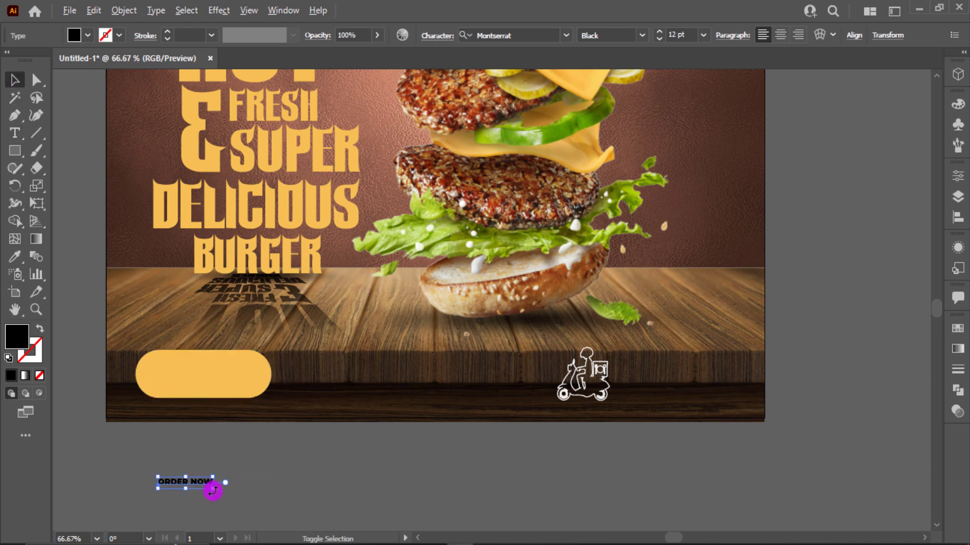
mouse_move(213, 491)
mouse_down()
mouse_move(249, 513)
mouse_move(222, 380)
mouse_move(234, 378)
mouse_up()
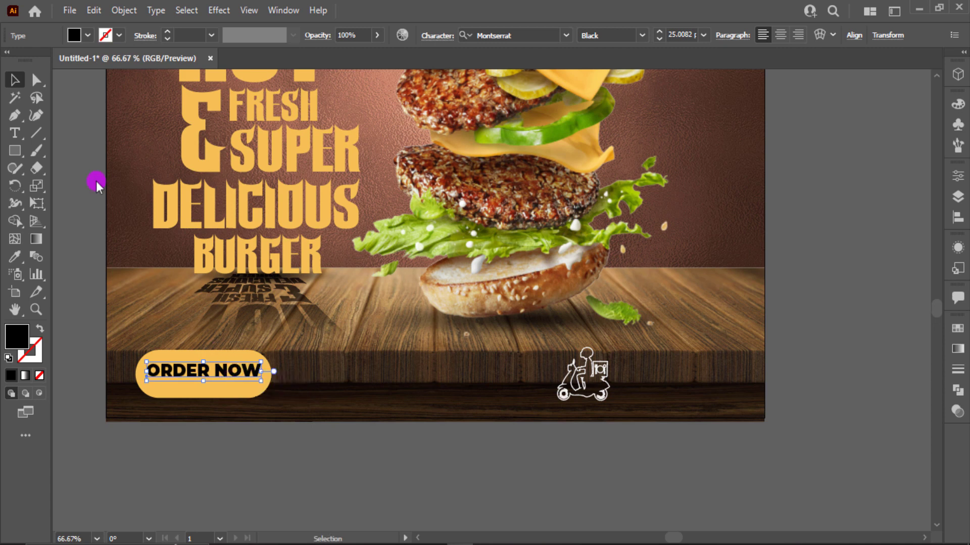
click(34, 92)
- Make the button's corners sharp and shorten it from its bottom edge
click(35, 81)
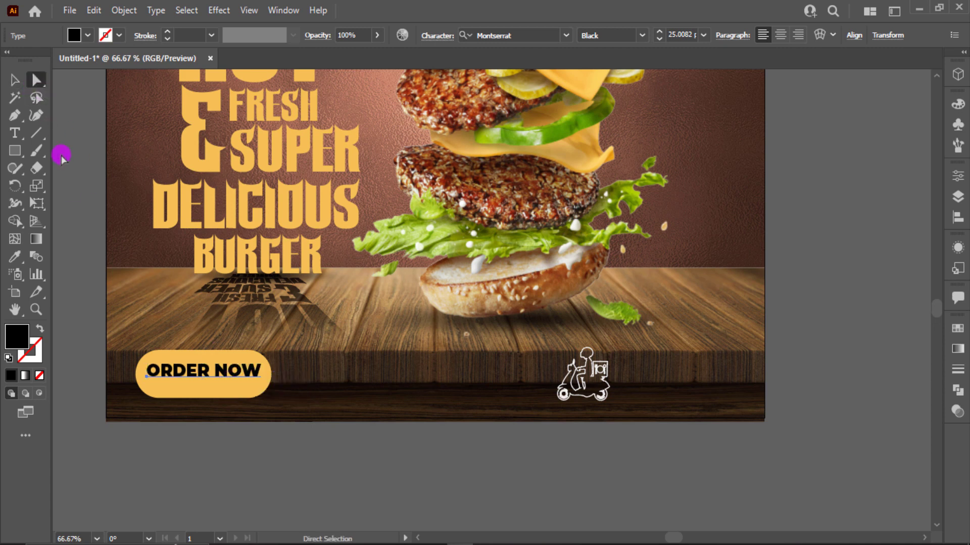
click(160, 381)
drag(160, 381, 82, 362)
key(v)
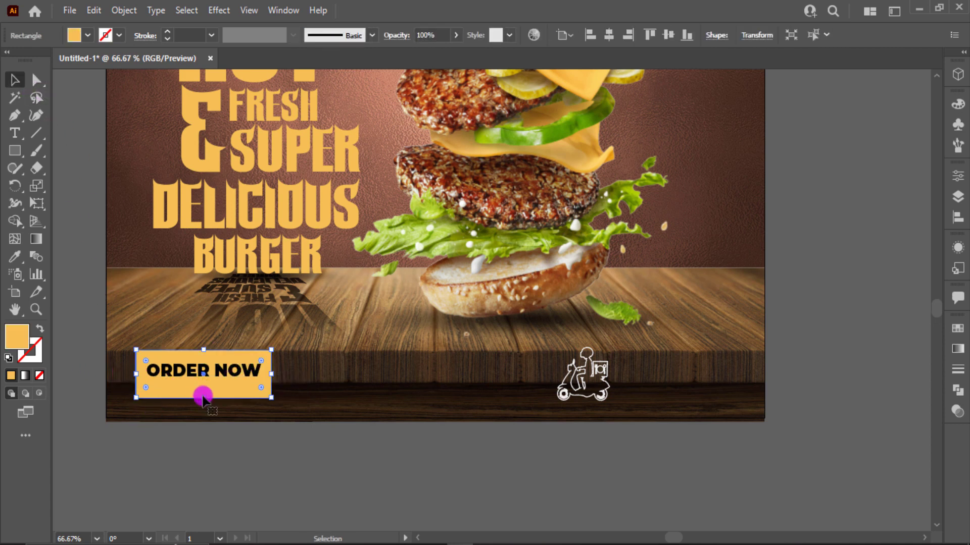
click(187, 429)
click(201, 398)
drag(201, 398, 203, 390)
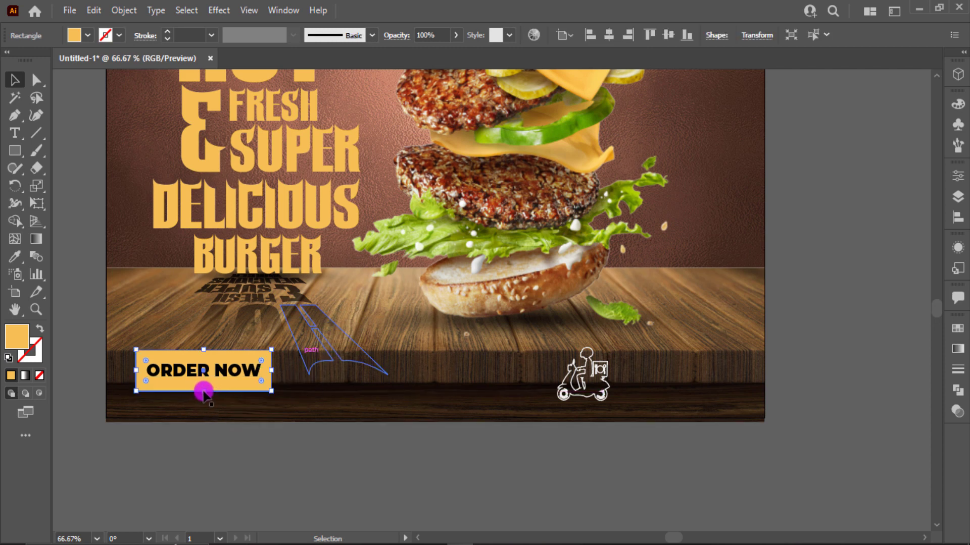
drag(207, 393, 205, 390)
- Round the shortened button's corners back into a pill
key(a)
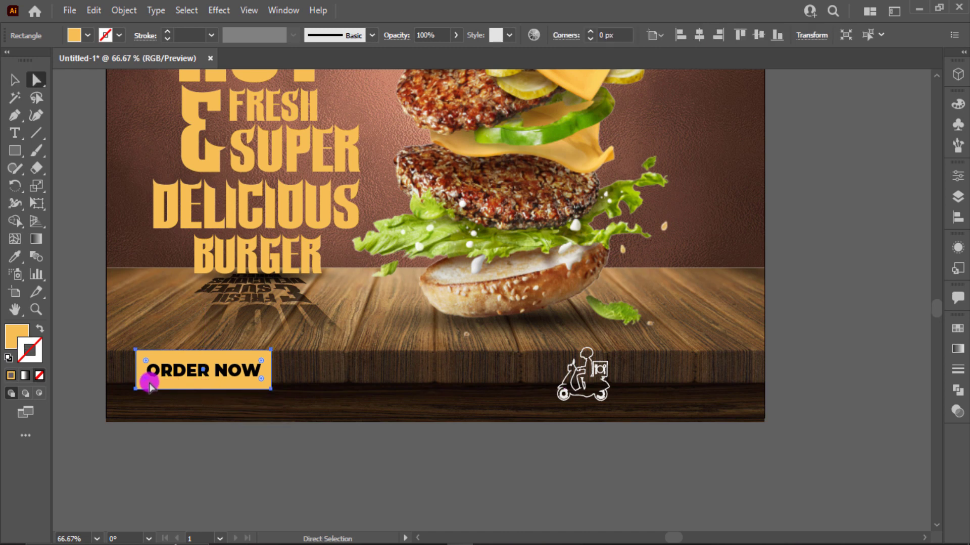
drag(146, 379, 684, 361)
key(v)
click(181, 438)
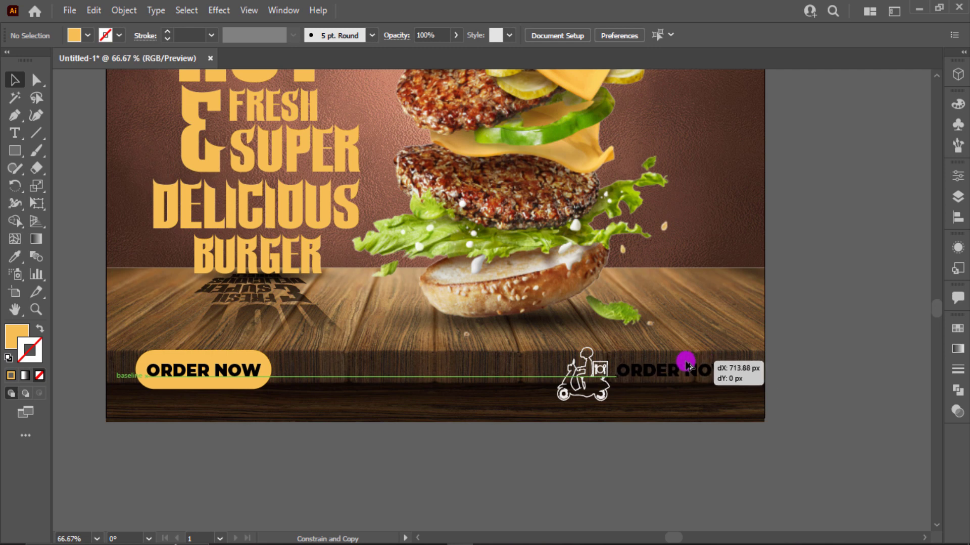
- Replace the copied ORDER NOW text with the delivery line and shrink it slightly
triple_click(673, 370)
text(Co)
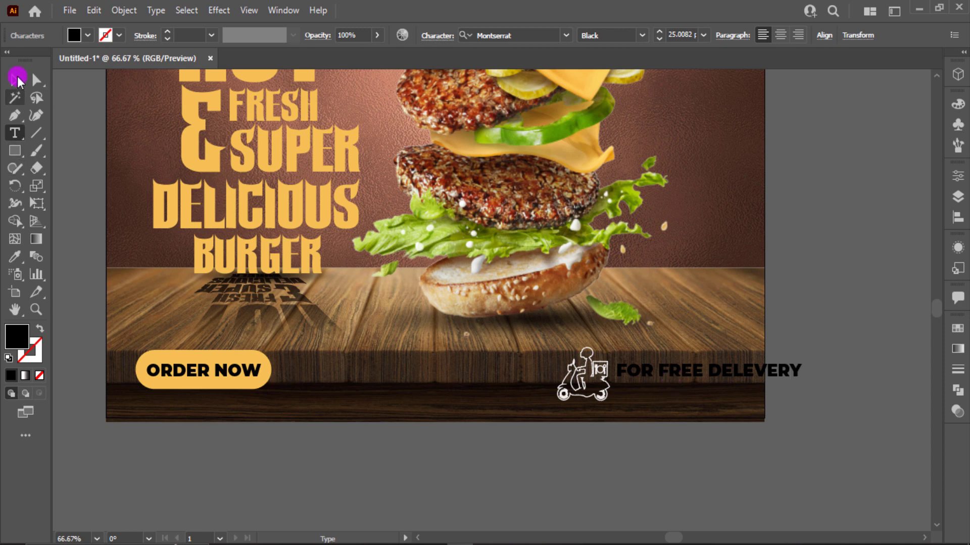
click(17, 79)
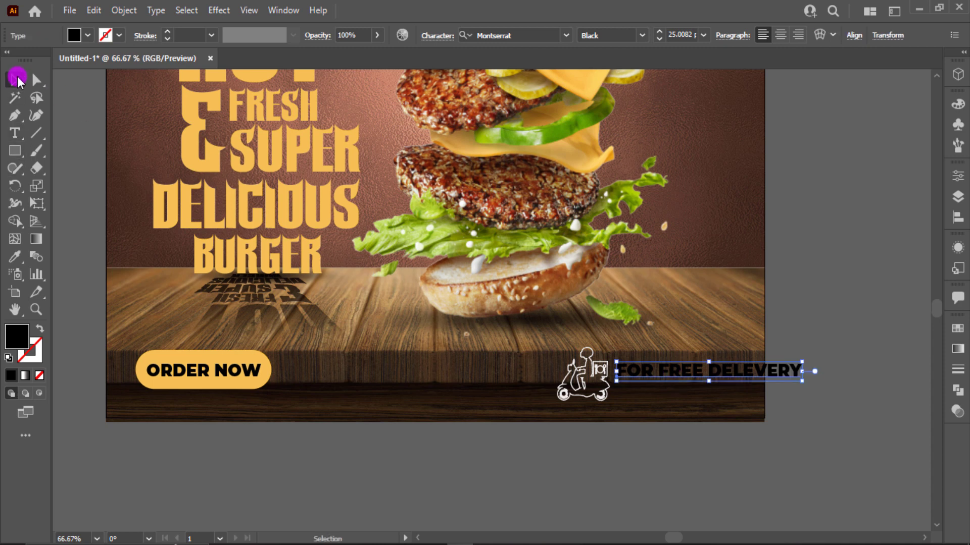
click(643, 35)
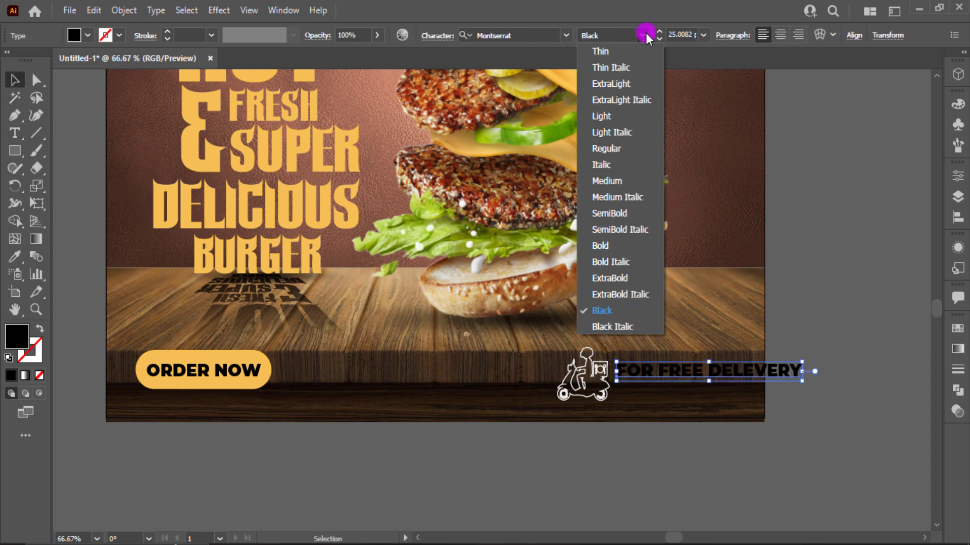
click(625, 213)
key(ctrl+z)
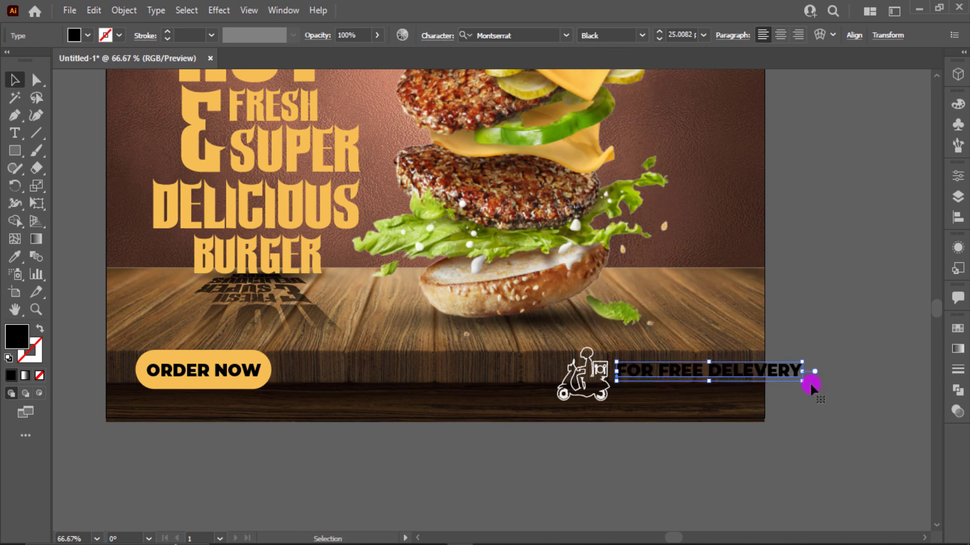
drag(798, 380, 765, 376)
click(821, 368)
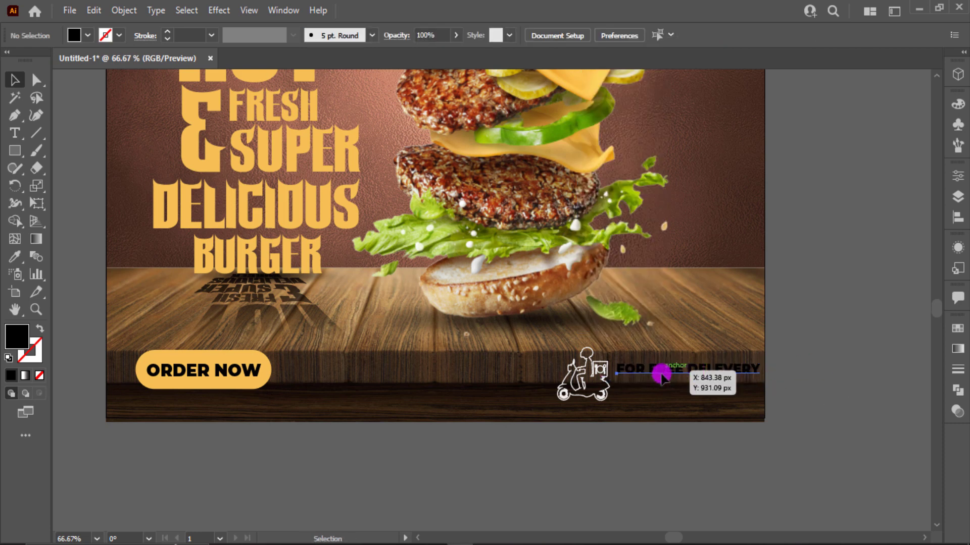
- Duplicate the delivery line below it and type the phone number in white
drag(662, 374, 661, 394)
triple_click(662, 392)
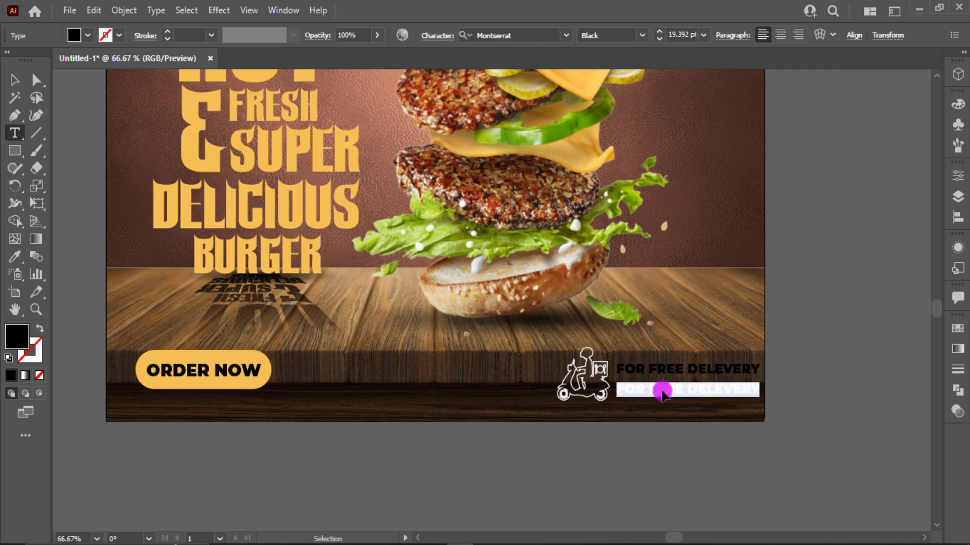
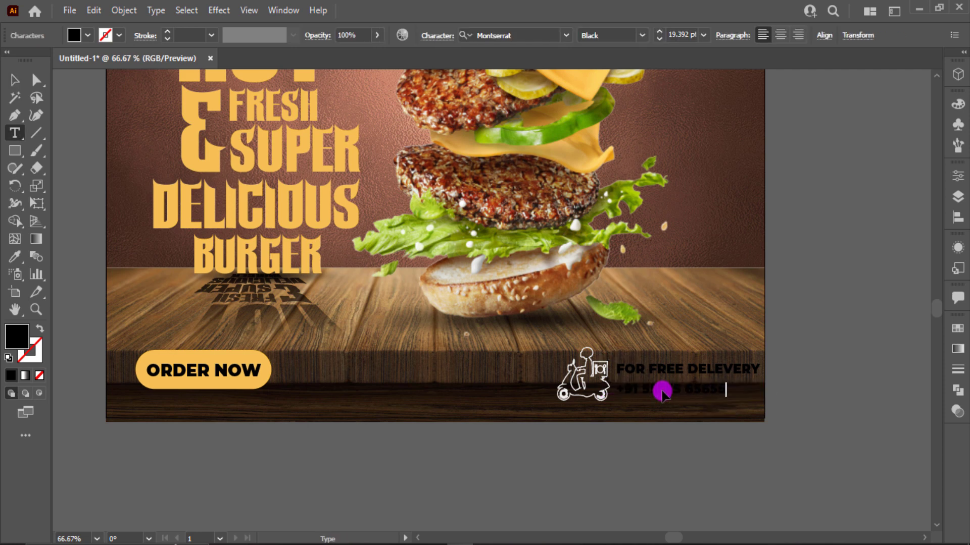
click(75, 35)
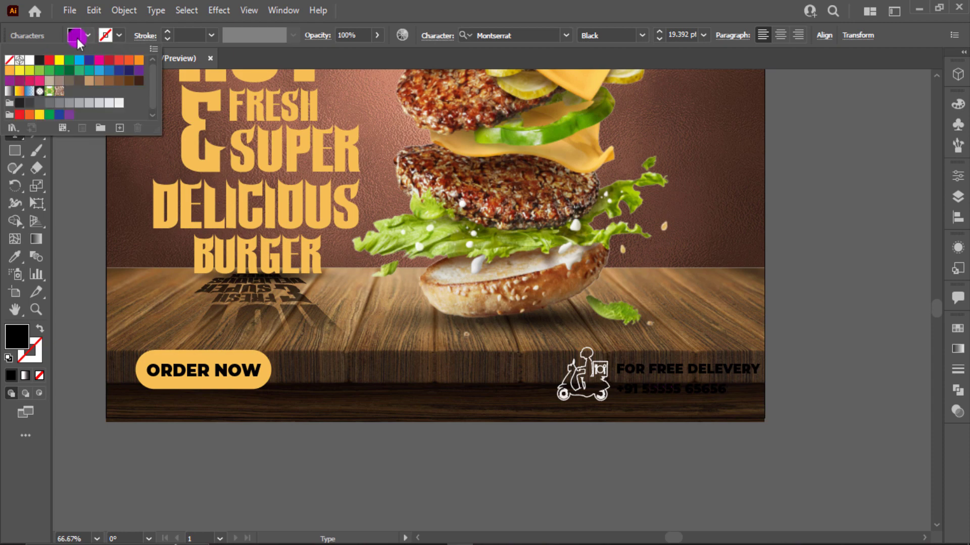
click(29, 60)
click(418, 10)
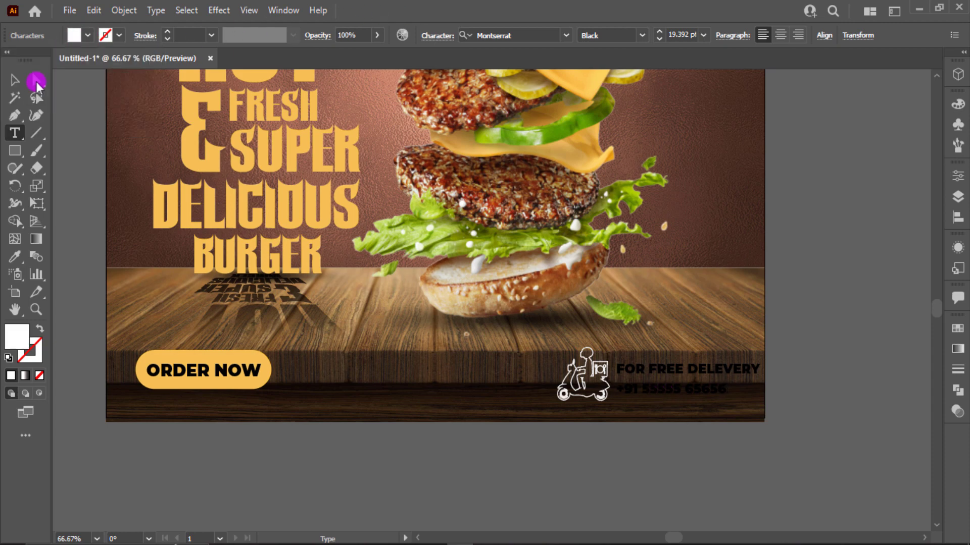
click(12, 81)
- Colour the phone number yellow by sampling the ORDER NOW colour
scroll(196, 307, down, 1)
click(580, 404)
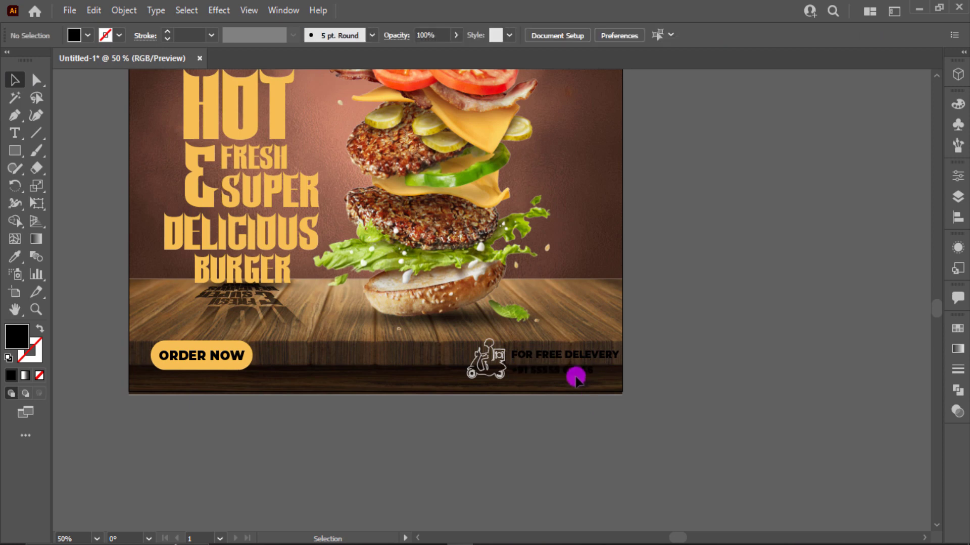
click(576, 378)
scroll(569, 373, up, 1)
scroll(470, 366, down, 1)
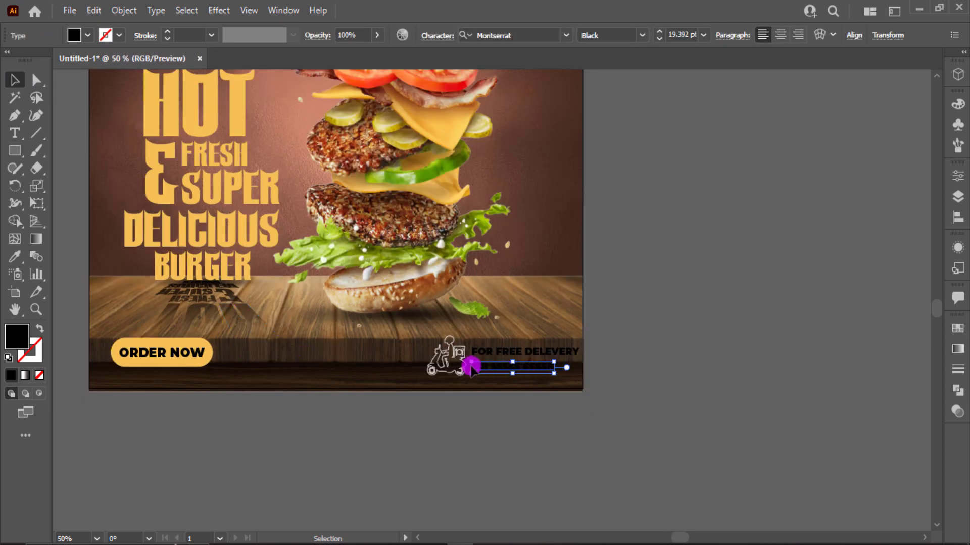
key(i)
click(205, 345)
- Enlarge the phone number to 23 pt, undoing an accidental italic style
key(v)
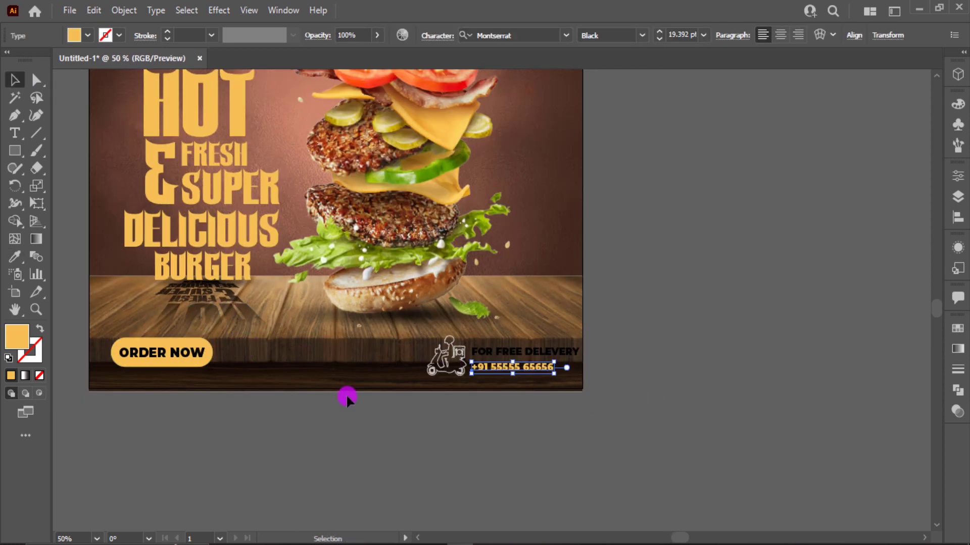
click(399, 404)
scroll(487, 392, up, 1)
click(559, 357)
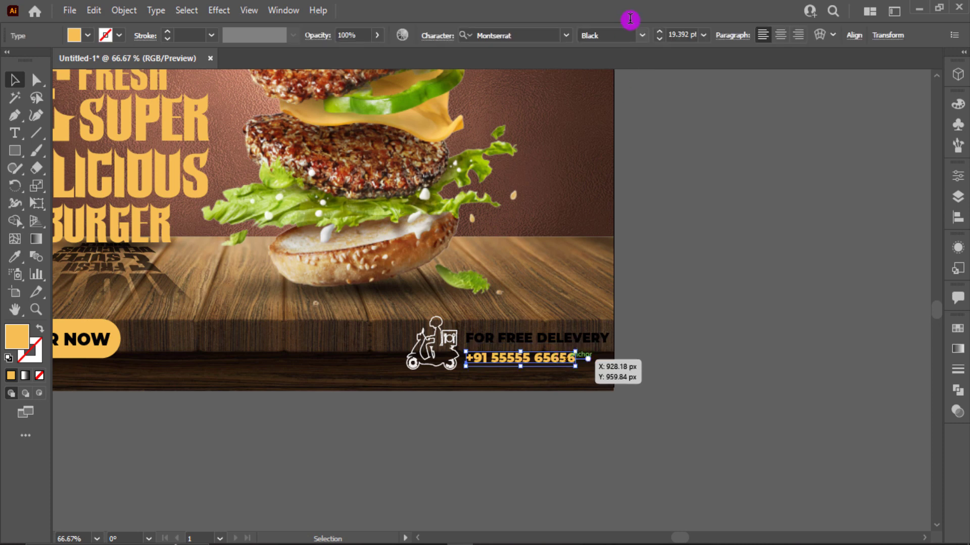
scroll(631, 19, up, 1)
key(ctrl+z)
click(700, 34)
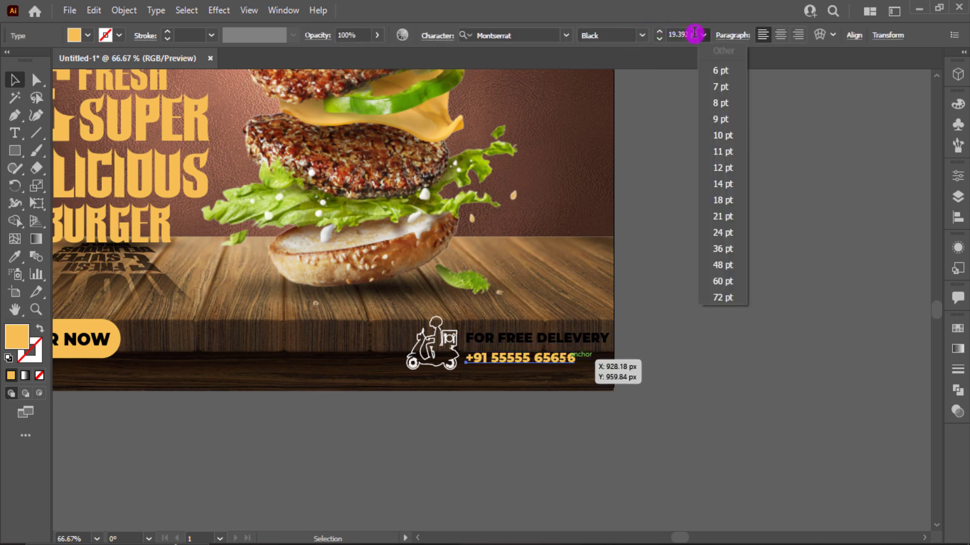
click(688, 34)
scroll(687, 34, up, 4)
click(720, 364)
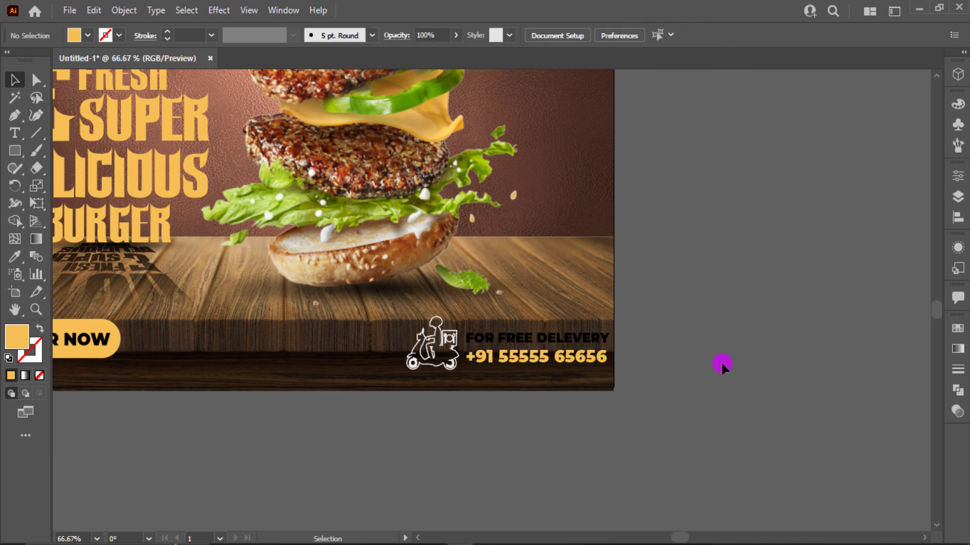
- Make the FOR FREE DELEVERY text white
click(596, 336)
click(74, 39)
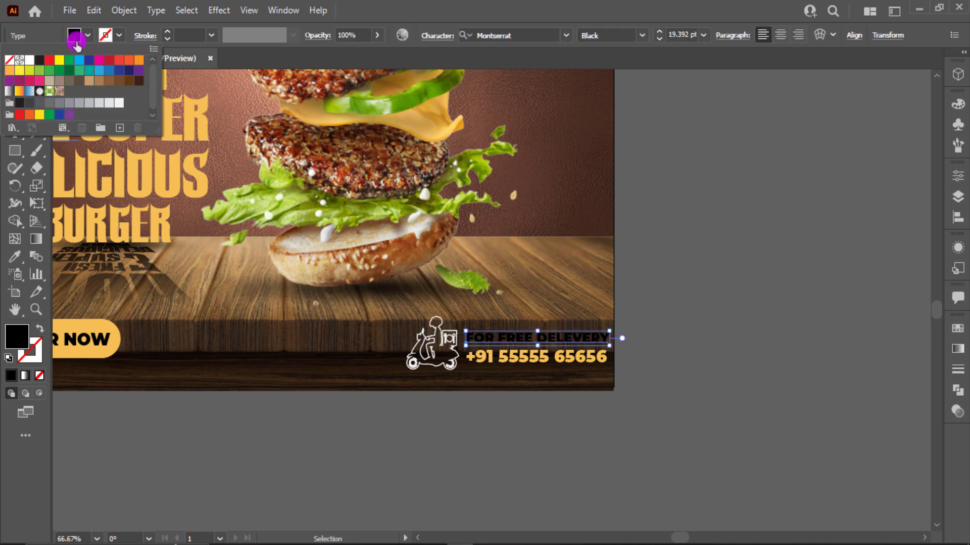
click(26, 61)
click(682, 301)
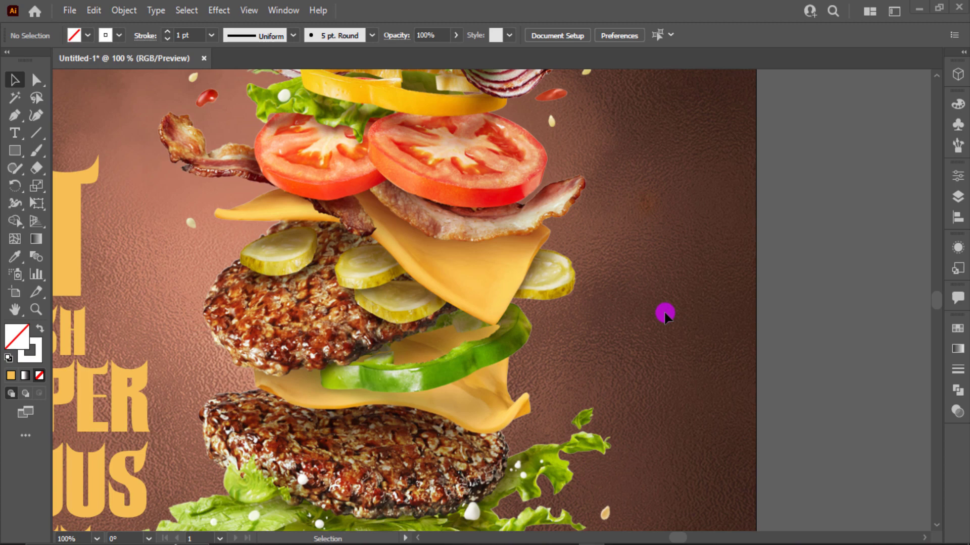
scroll(664, 310, down, 1)
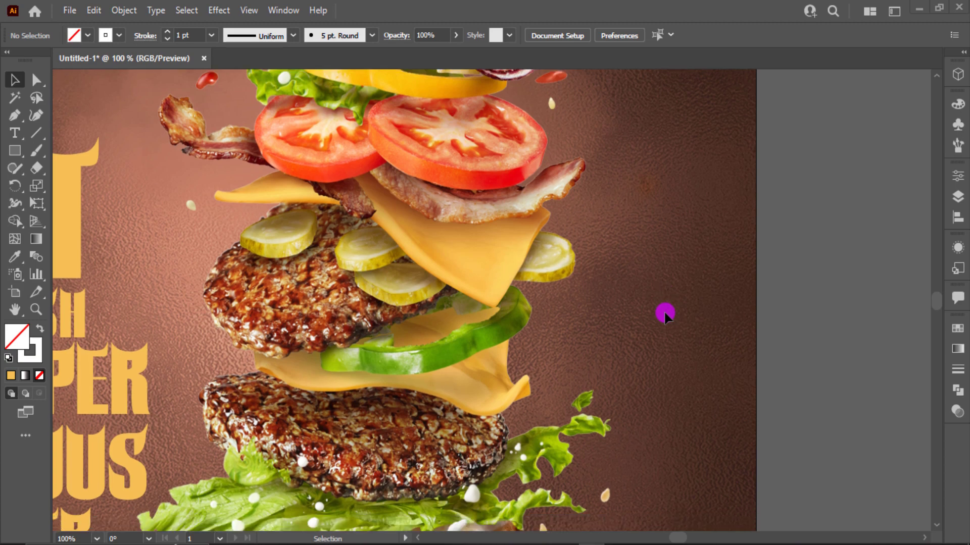
- Draw a white circle to the right of the burger's tomatoes
scroll(663, 310, down, 2)
scroll(617, 281, down, 1)
scroll(433, 242, up, 2)
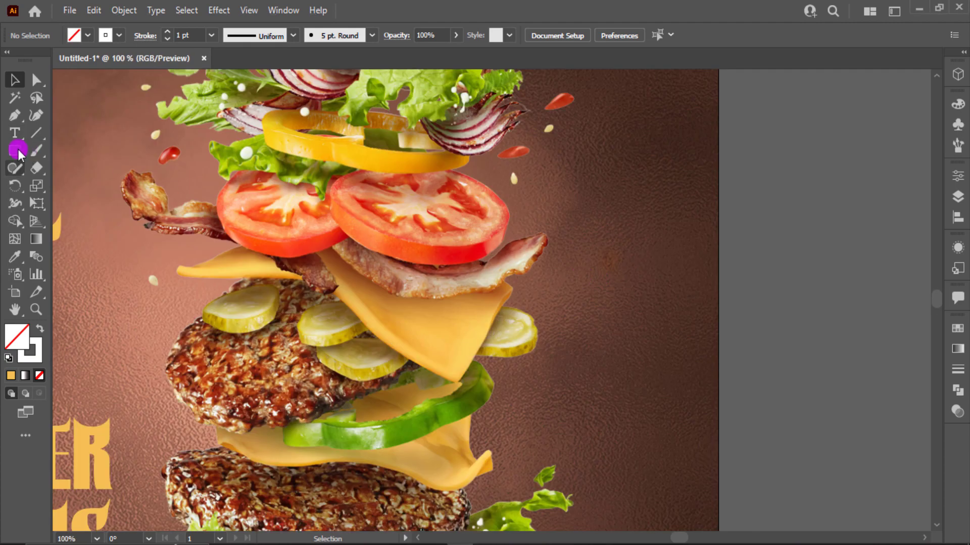
drag(14, 150, 137, 187)
mouse_move(613, 200)
mouse_down()
mouse_move(629, 219)
mouse_move(635, 202)
mouse_up()
key(v)
click(644, 208)
click(629, 208)
key(shift+x)
- Duplicate the circle into an overlapping cluster and unite them into one cloud shape
mouse_move(629, 203)
mouse_down()
mouse_move(645, 190)
mouse_move(625, 190)
mouse_up()
drag(629, 191, 630, 220)
drag(623, 223, 611, 226)
drag(613, 225, 582, 219)
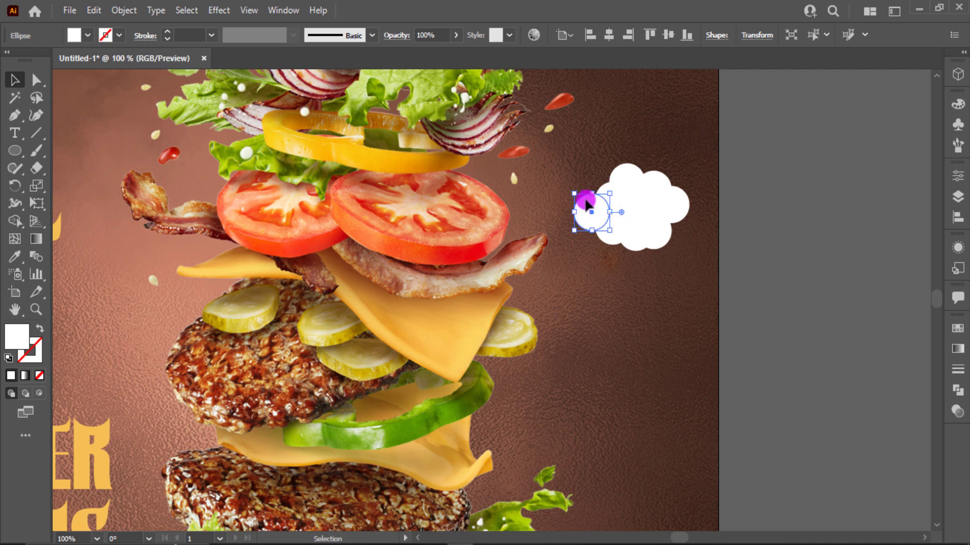
drag(608, 145, 682, 241)
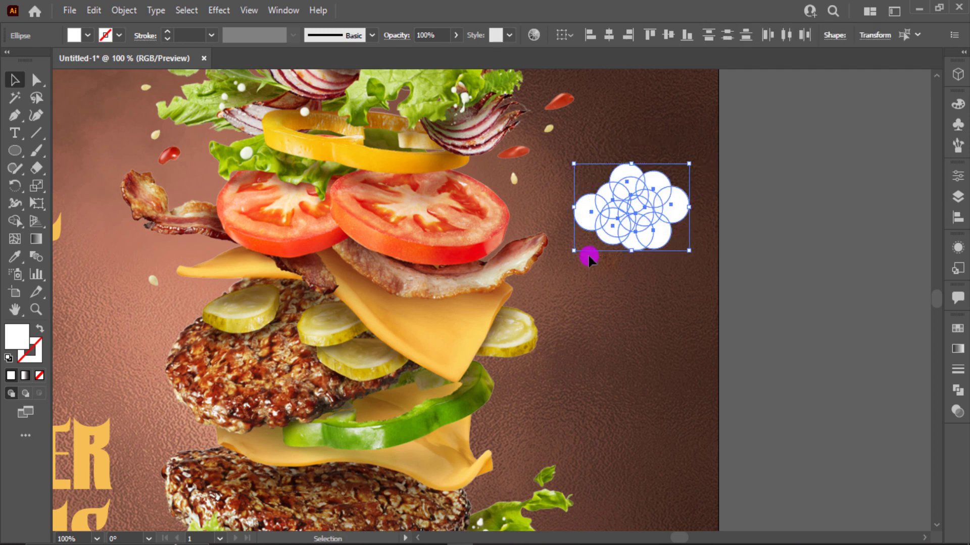
click(957, 390)
click(794, 360)
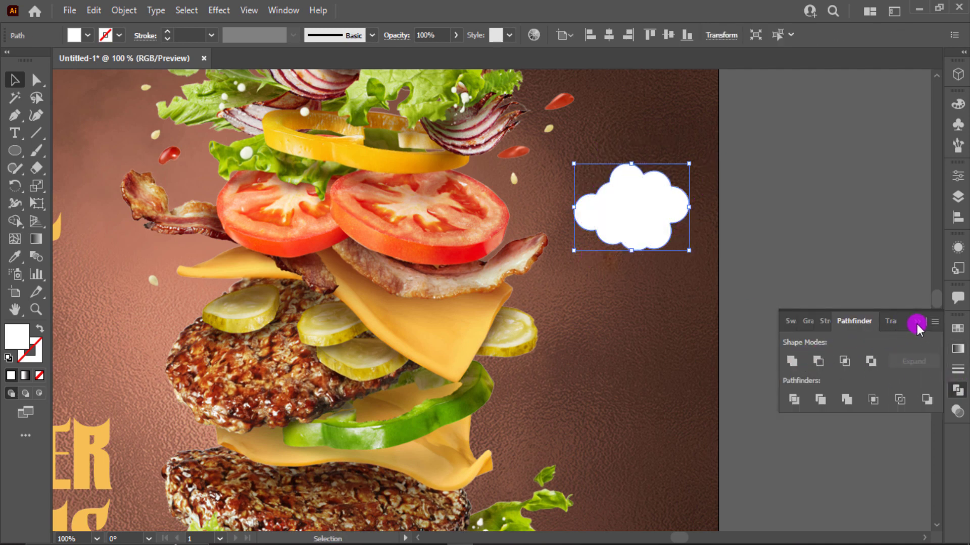
click(916, 322)
- Turn the cloud into a 2 pt white dashed outline
key(shift+x)
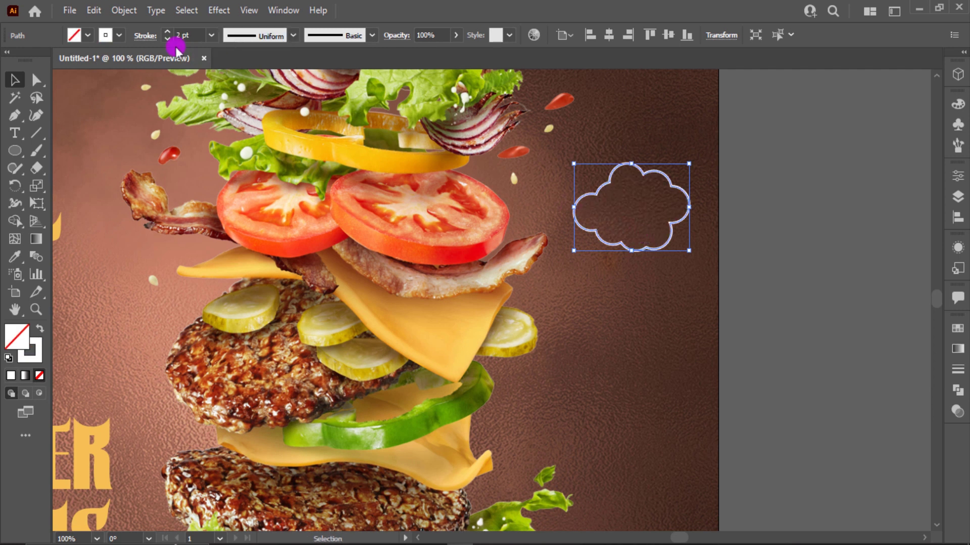
click(146, 35)
click(33, 133)
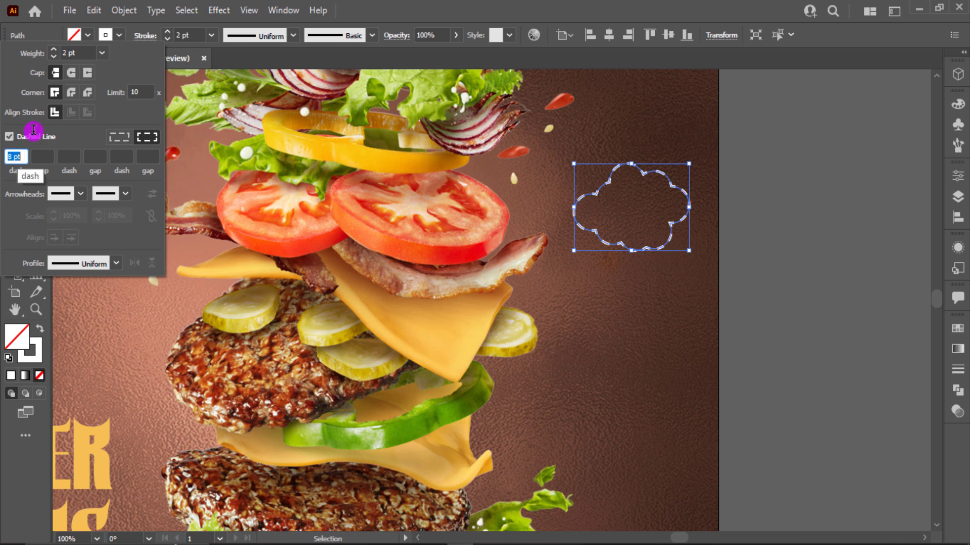
key(Return)
click(637, 295)
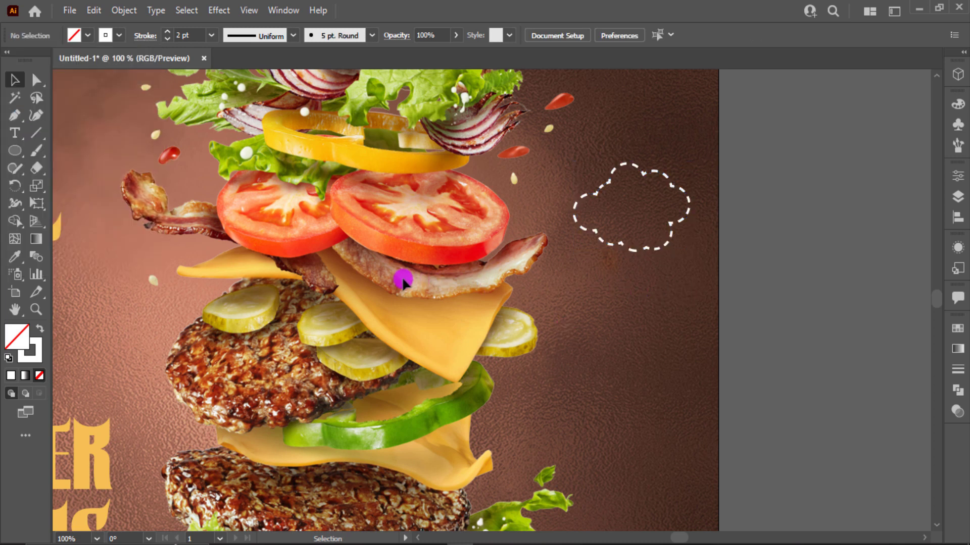
key(n)
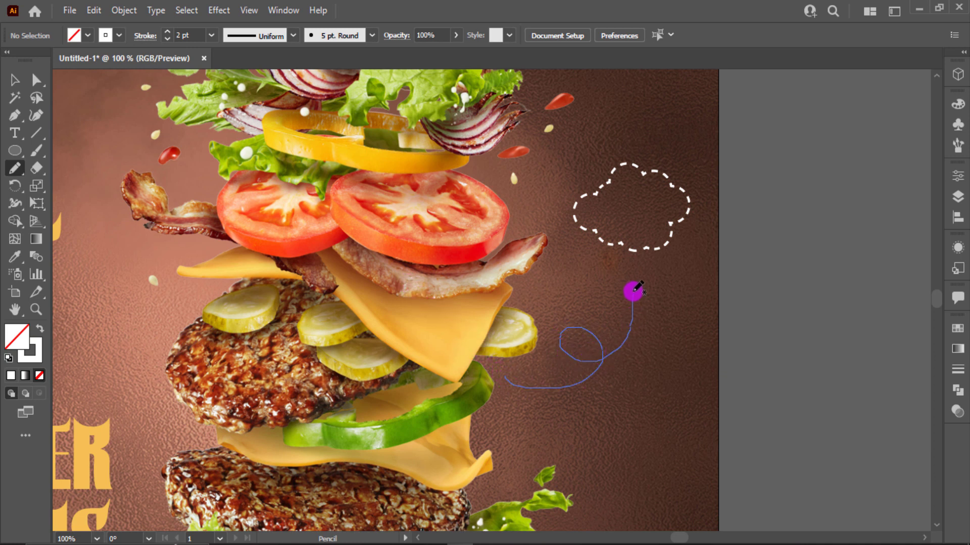
- Draw a looping trail below the cloud and cap its end with a triangular star arrowhead
drag(633, 278, 633, 278)
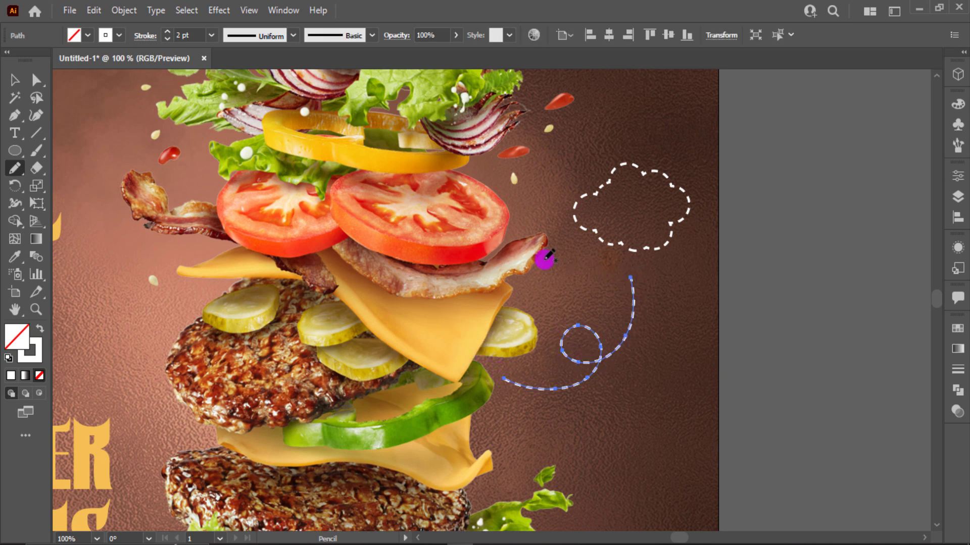
drag(15, 150, 110, 219)
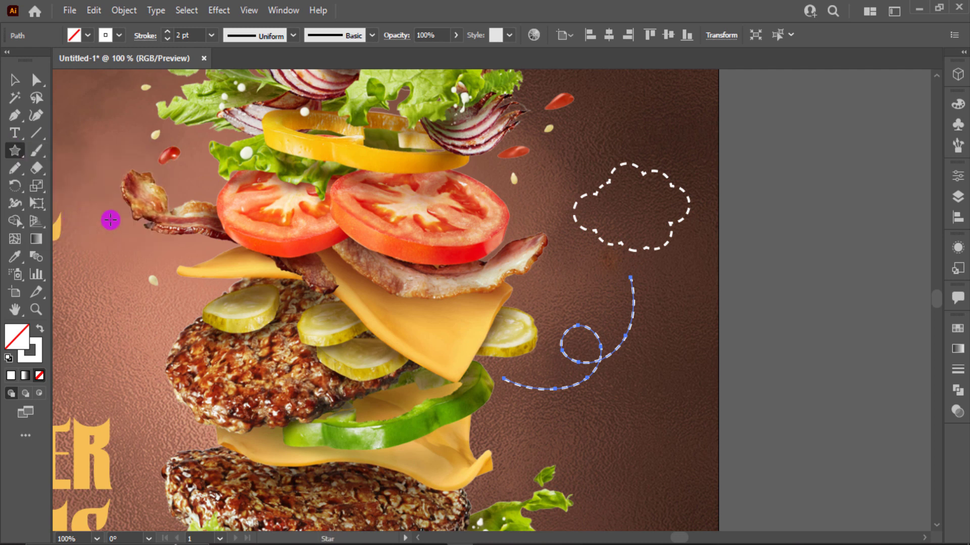
drag(740, 283, 636, 279)
key(v)
click(773, 327)
click(748, 273)
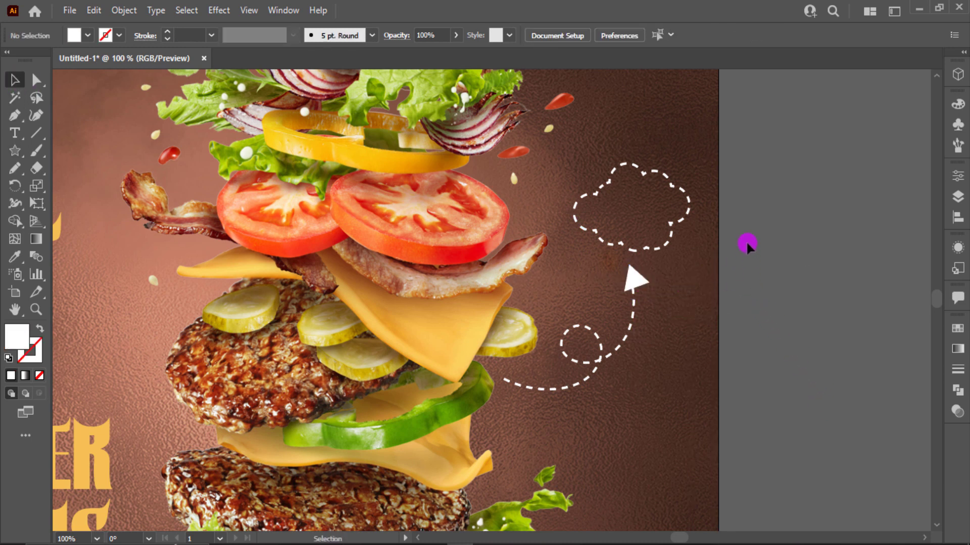
- Create 12% and a second OFF line and move them into the dashed cloud
key(t)
click(746, 197)
text(12)
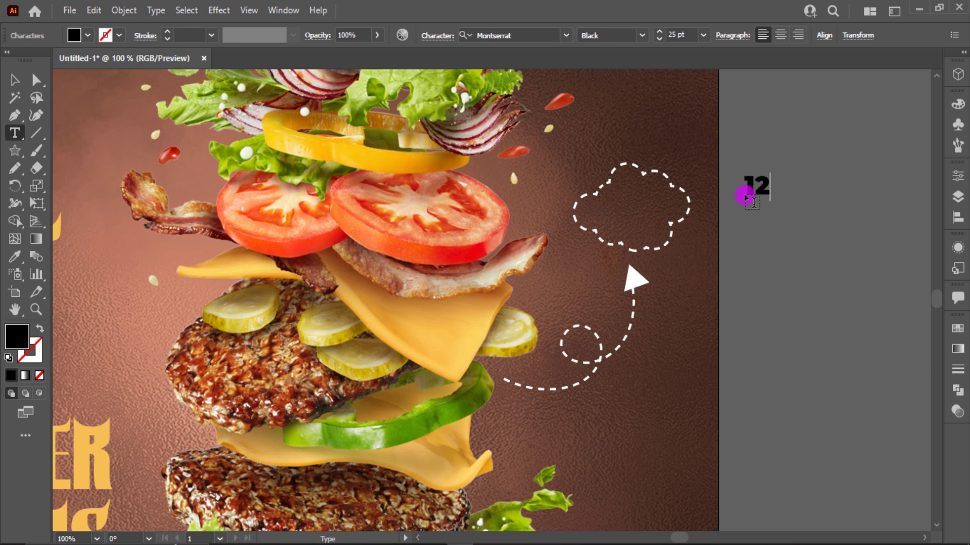
key(Escape)
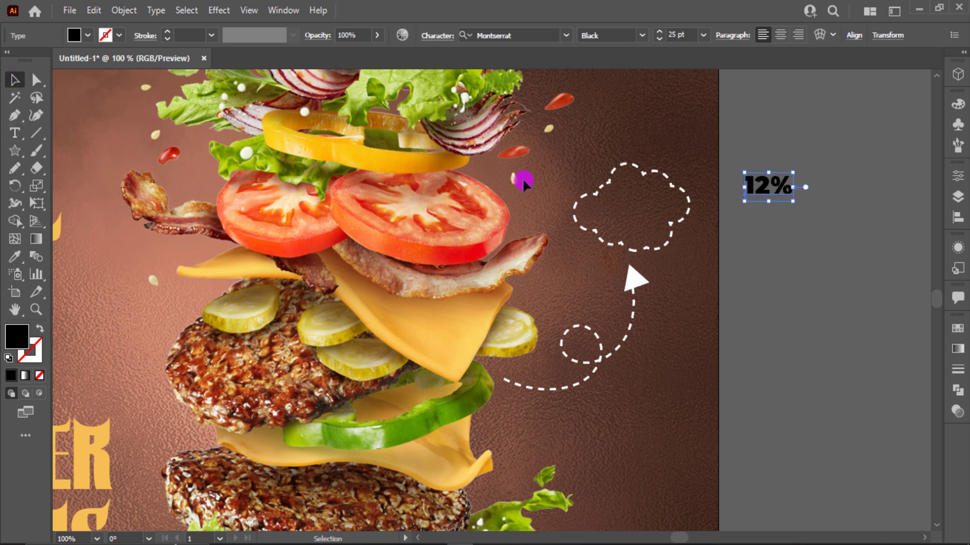
click(833, 223)
drag(763, 191, 634, 225)
double_click(636, 225)
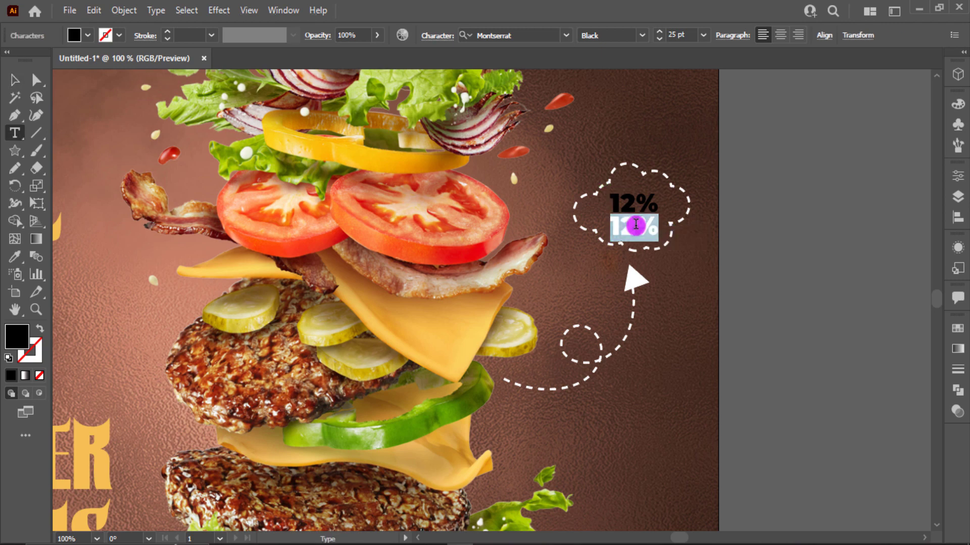
text(OFF)
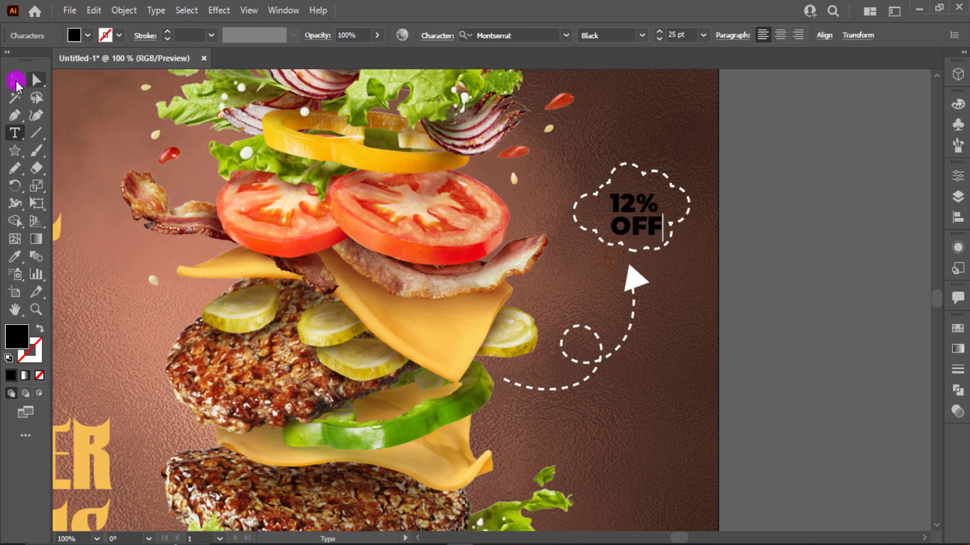
click(16, 81)
shift+click(653, 201)
- Give the 12% OFF text the yellow swatch colour with the Eyedropper
scroll(191, 194, down, 2)
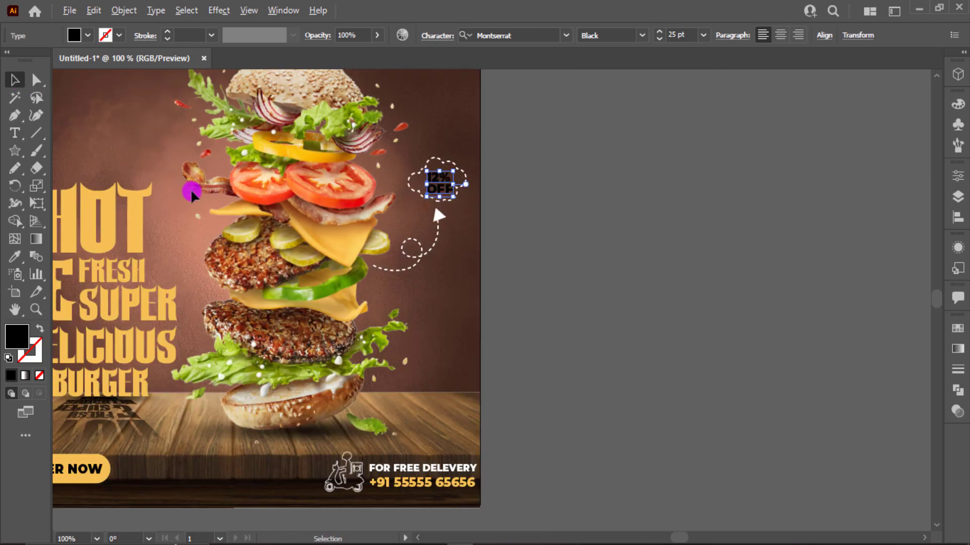
drag(190, 194, 515, 242)
scroll(508, 237, up, 1)
key(i)
click(242, 151)
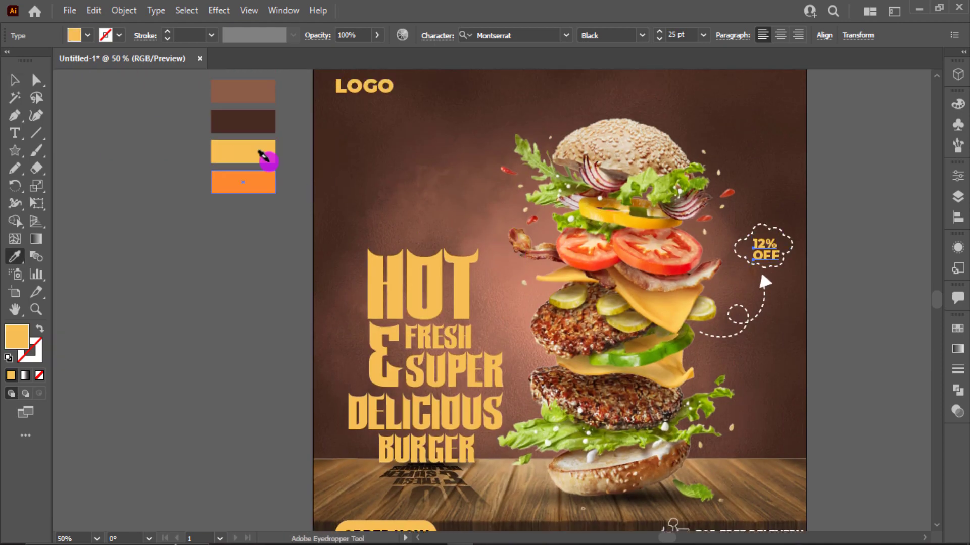
scroll(388, 227, up, 1)
- Centre the 12% OFF text inside the cloud and fit the poster in view
drag(759, 325, 597, 312)
scroll(597, 312, up, 1)
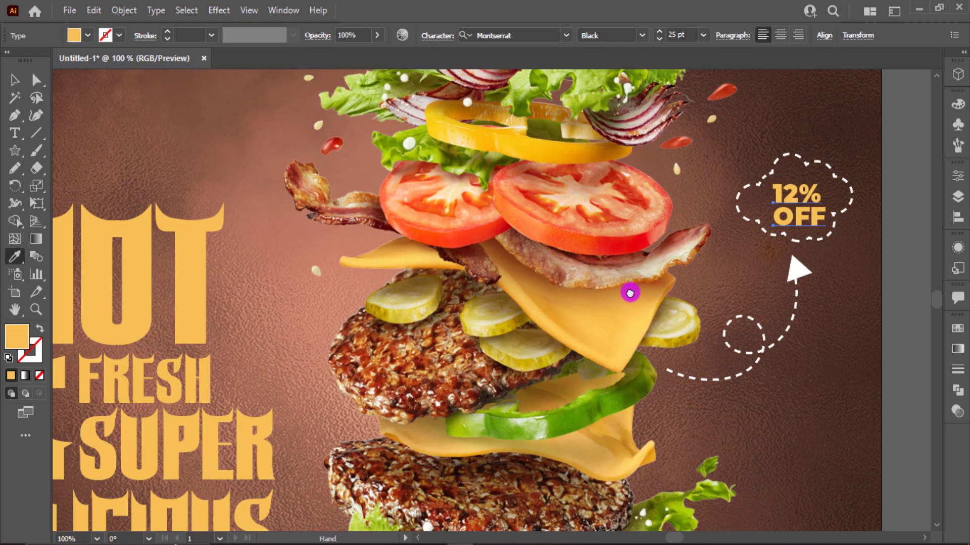
drag(777, 280, 682, 278)
key(v)
click(721, 265)
scroll(721, 265, up, 2)
click(646, 151)
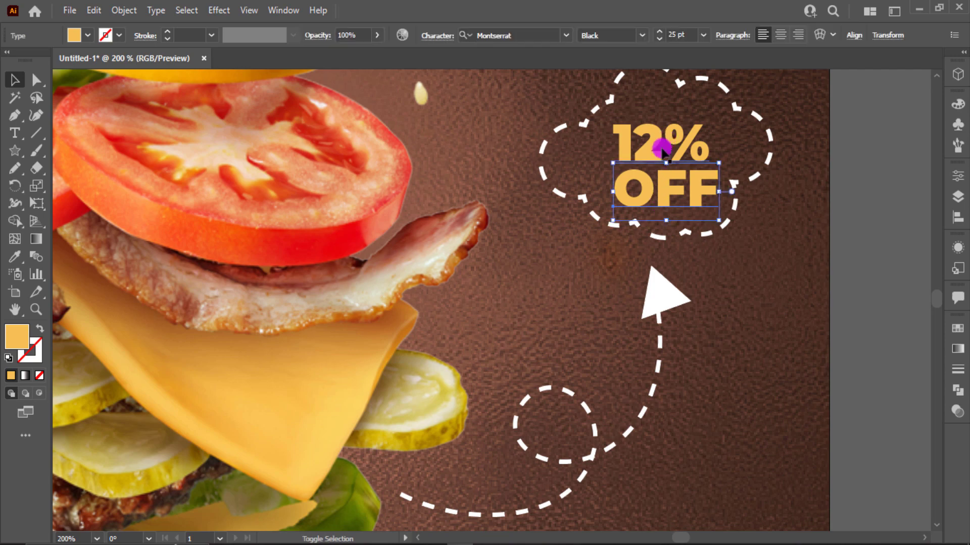
drag(641, 174, 658, 164)
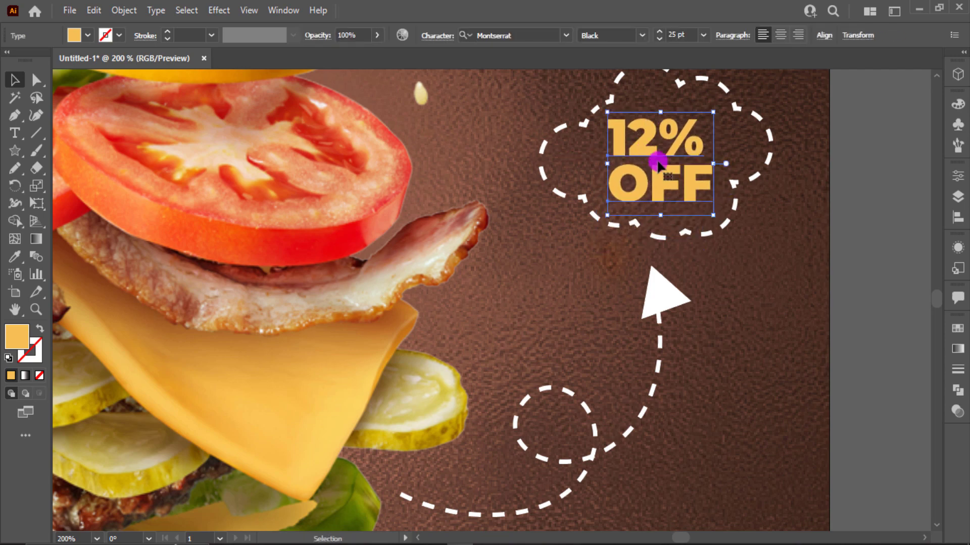
click(774, 244)
key(ctrl+0)
scroll(573, 164, up, 1)
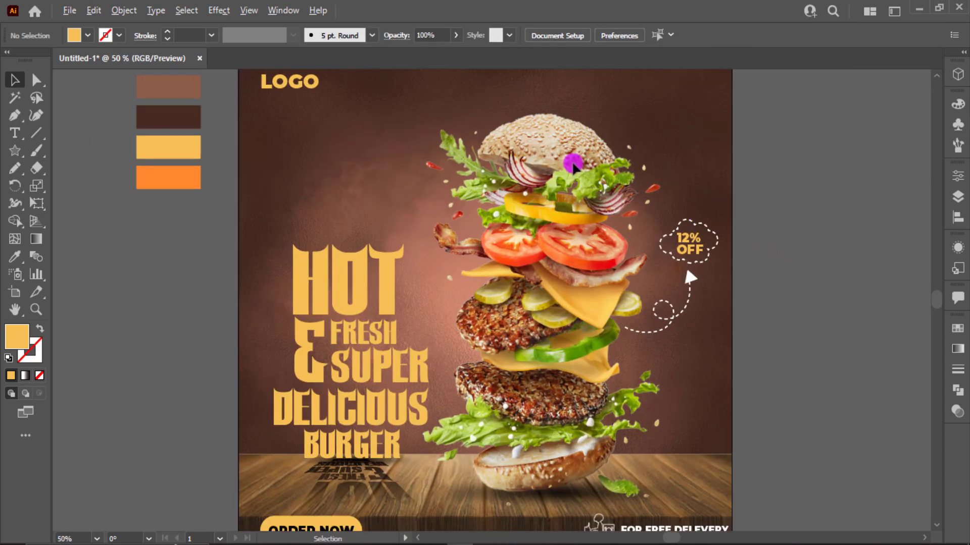
scroll(573, 164, up, 1)
scroll(573, 164, up, 1)
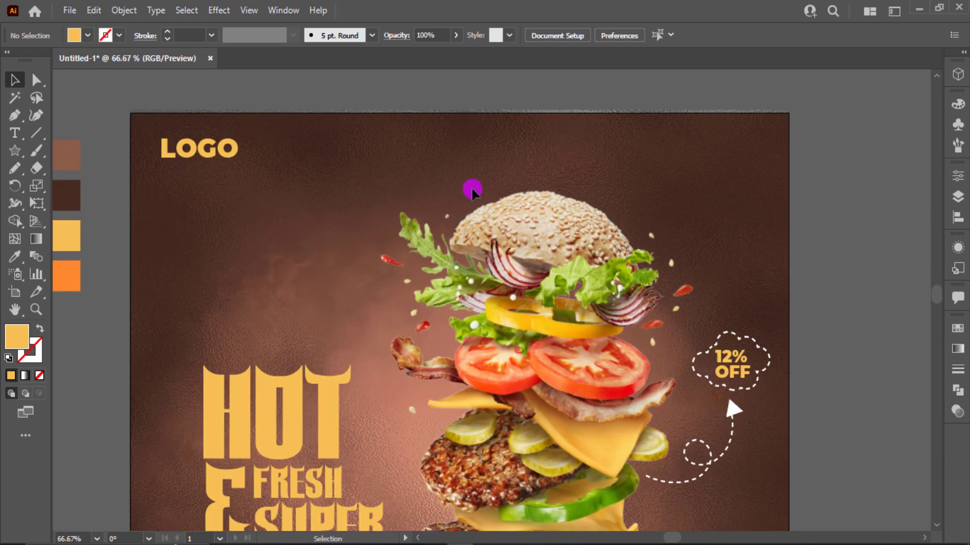
- Draw a curved arc over the burger's top bun and move its fill to the stroke
key(p)
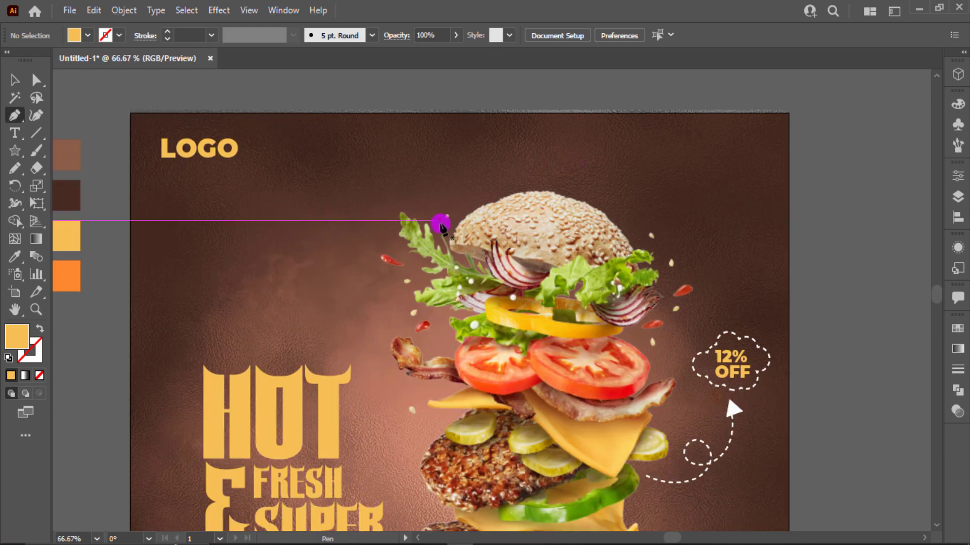
click(440, 221)
drag(640, 236, 727, 344)
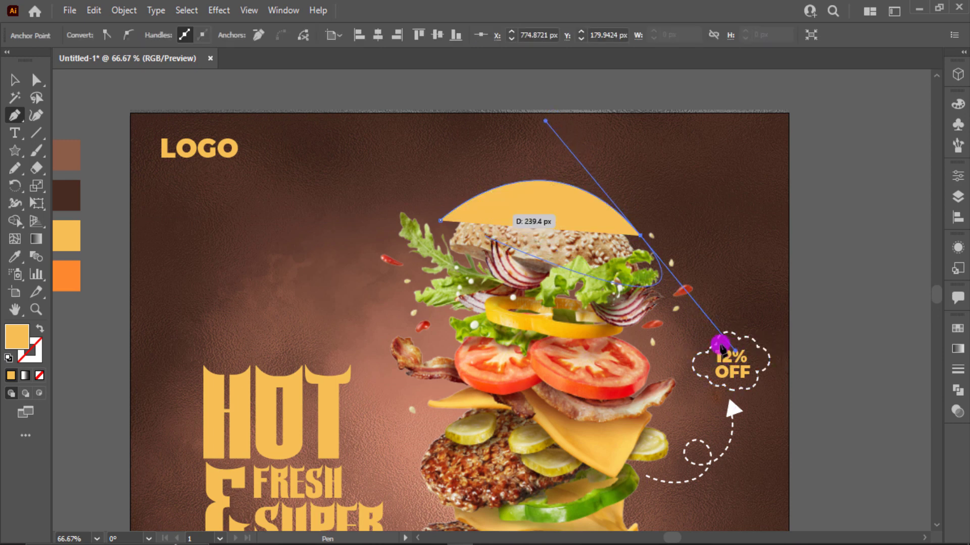
key(shift+x)
- Type 'Hurry Up Limited Time' along the arc with Type on a Path
click(11, 82)
click(11, 131)
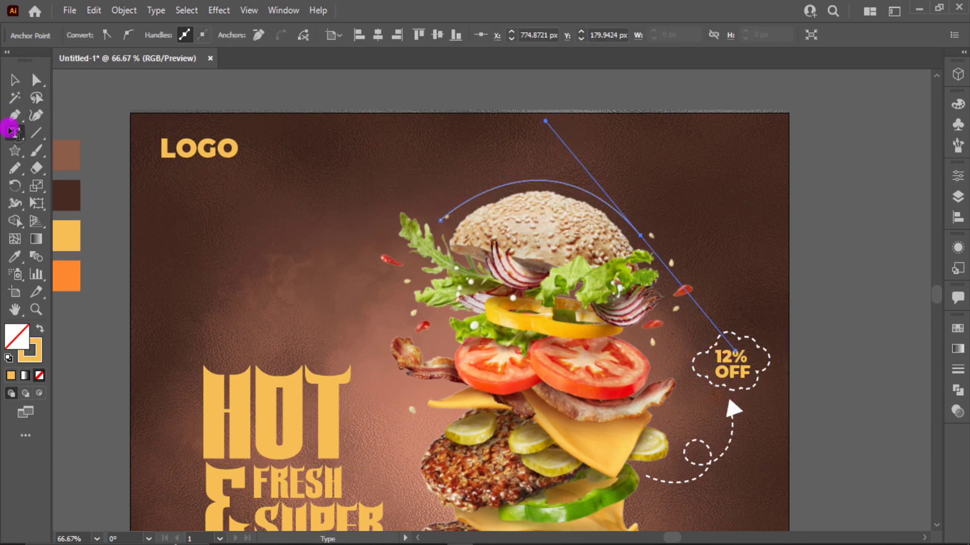
click(424, 206)
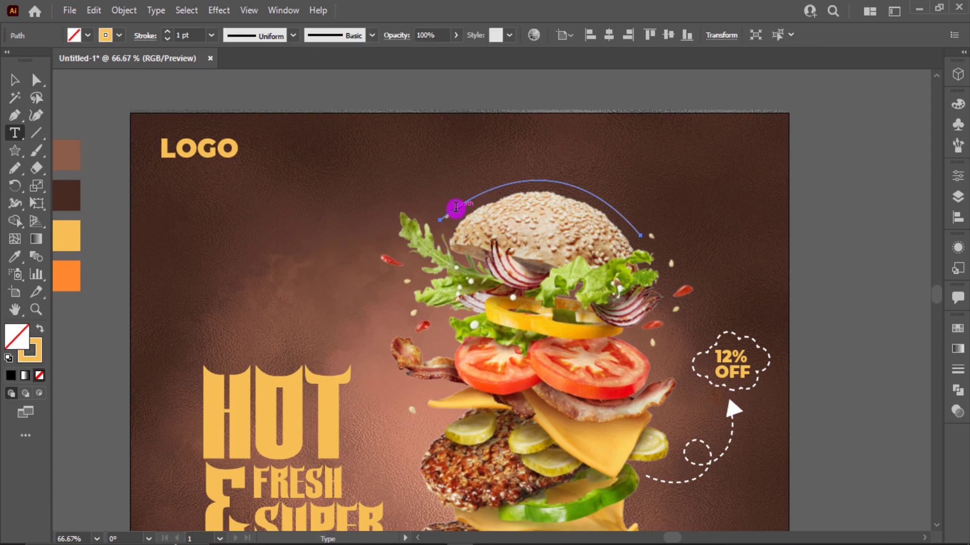
text(Ju)
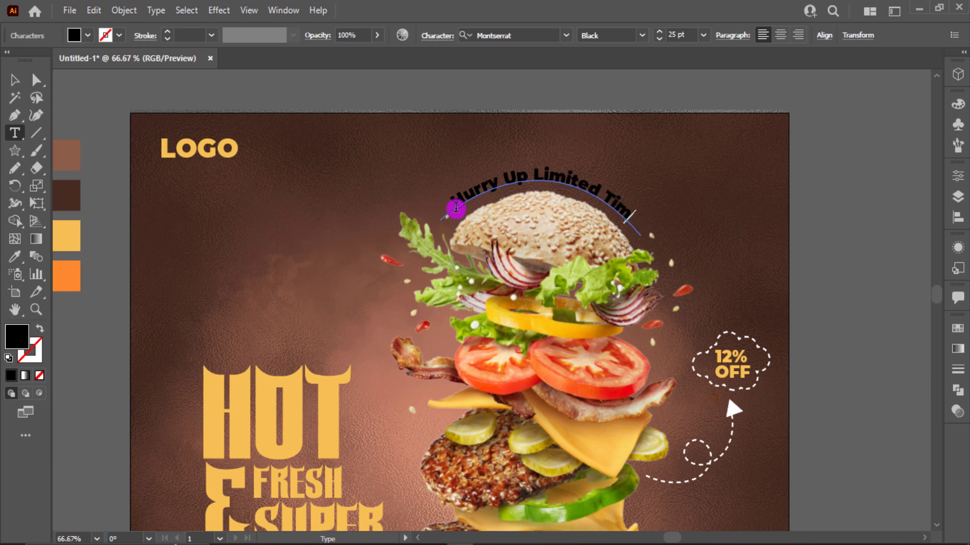
text(e)
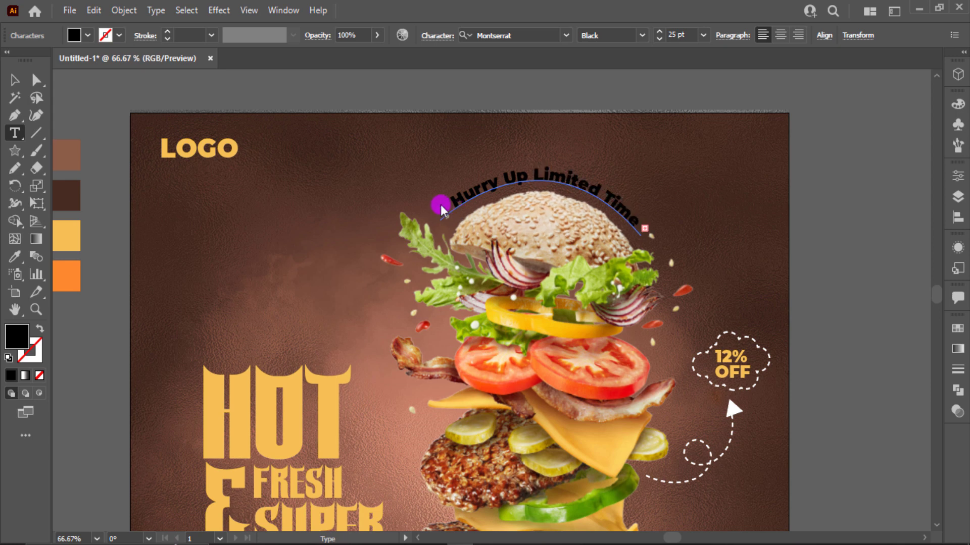
- Make the curved text white and set it in BillionDreams
click(16, 81)
click(74, 36)
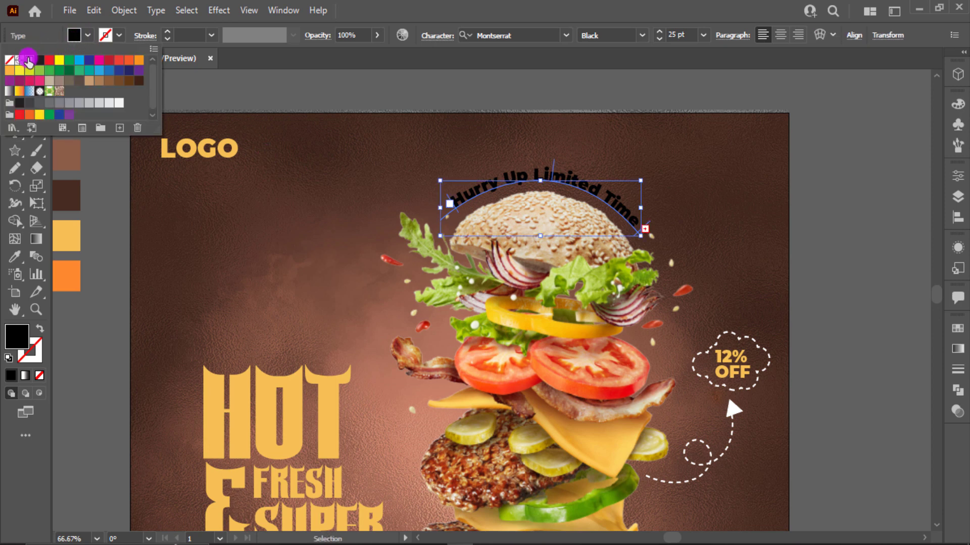
click(29, 60)
click(521, 33)
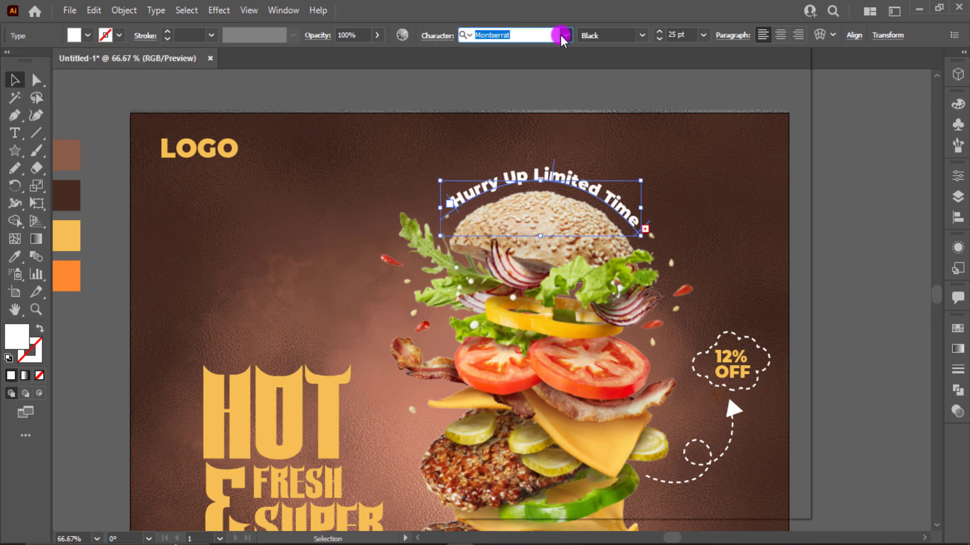
click(565, 35)
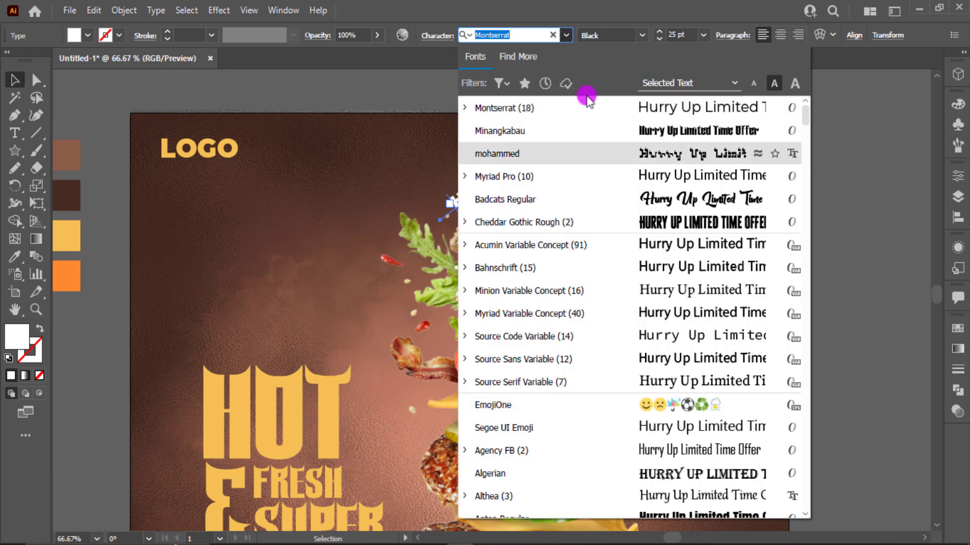
scroll(705, 371, down, 3)
scroll(705, 373, down, 5)
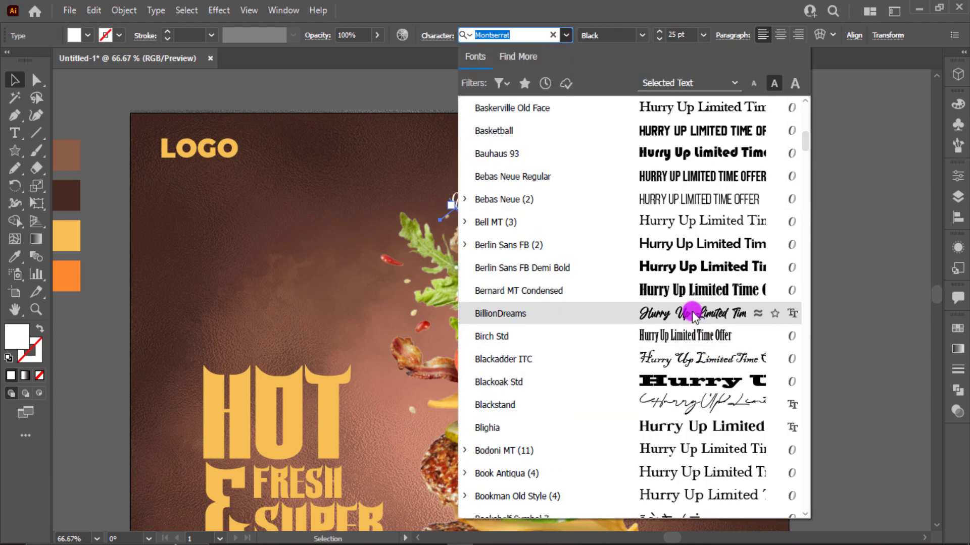
click(661, 313)
click(618, 200)
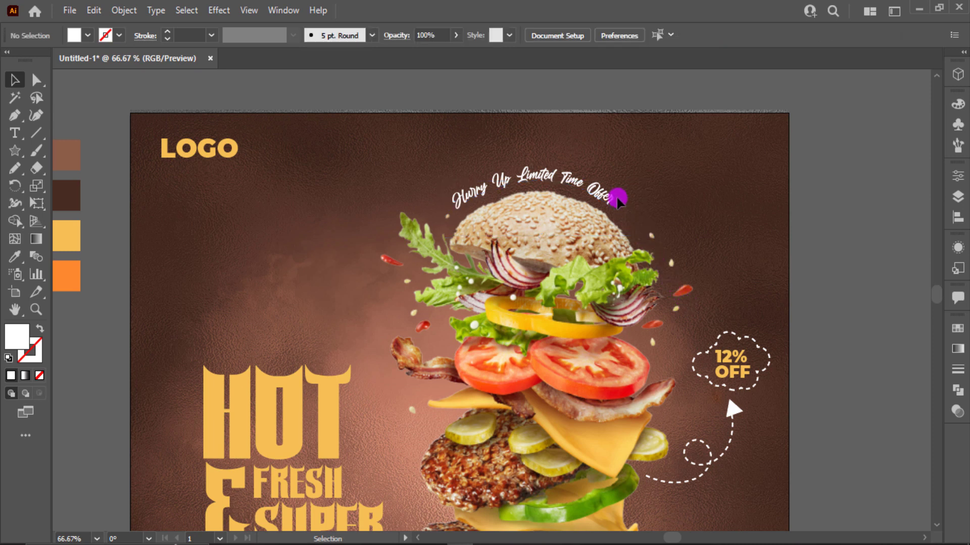
- Append 'Offer !' to the end of the curved text
key(t)
click(608, 193)
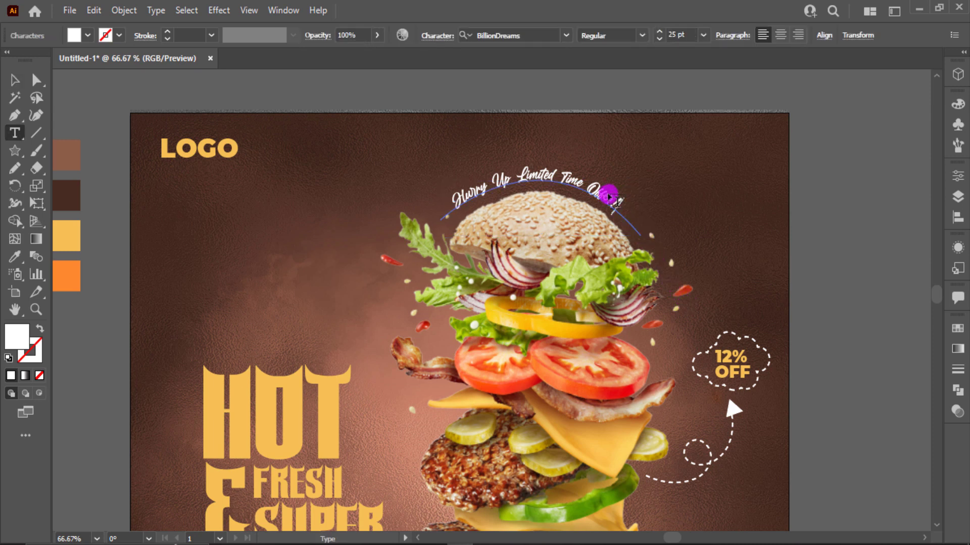
text(!)
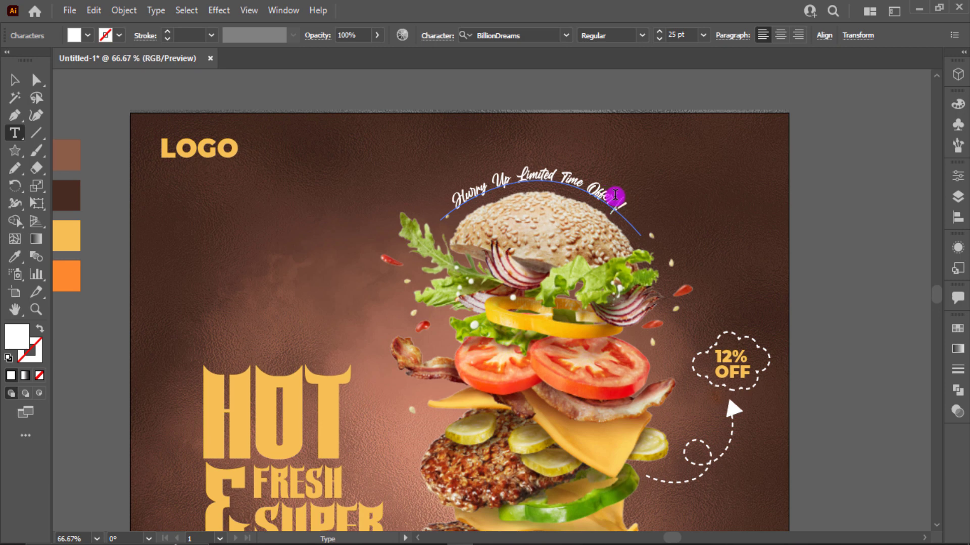
click(17, 86)
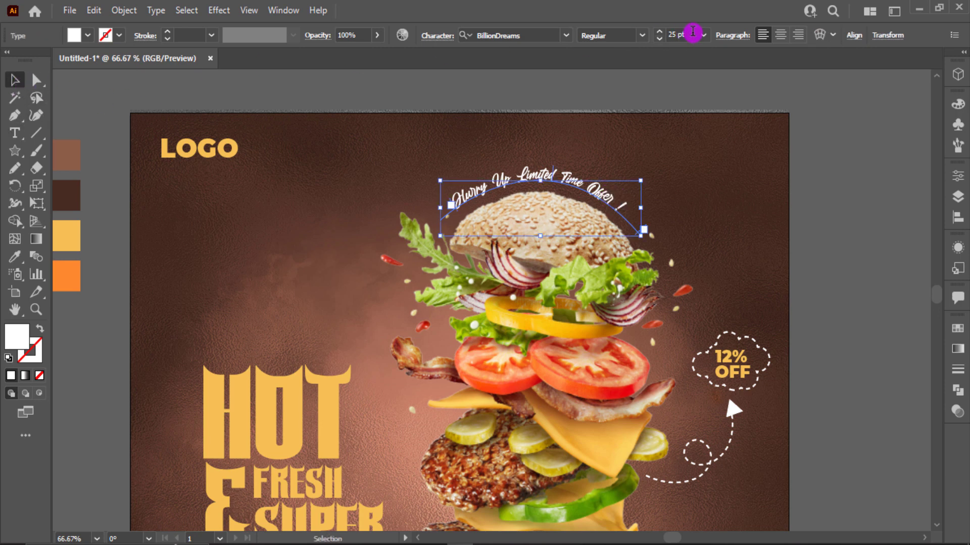
click(735, 188)
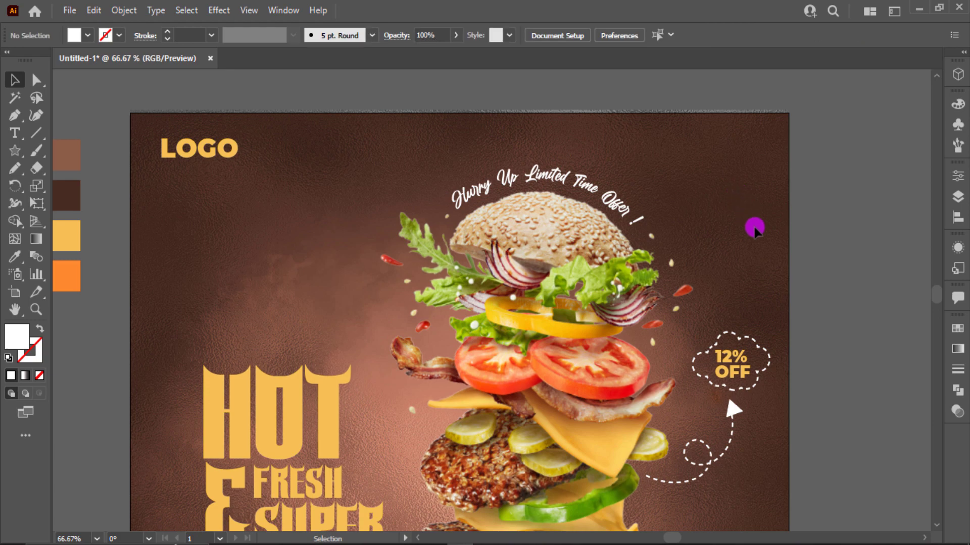
key(ctrl+0)
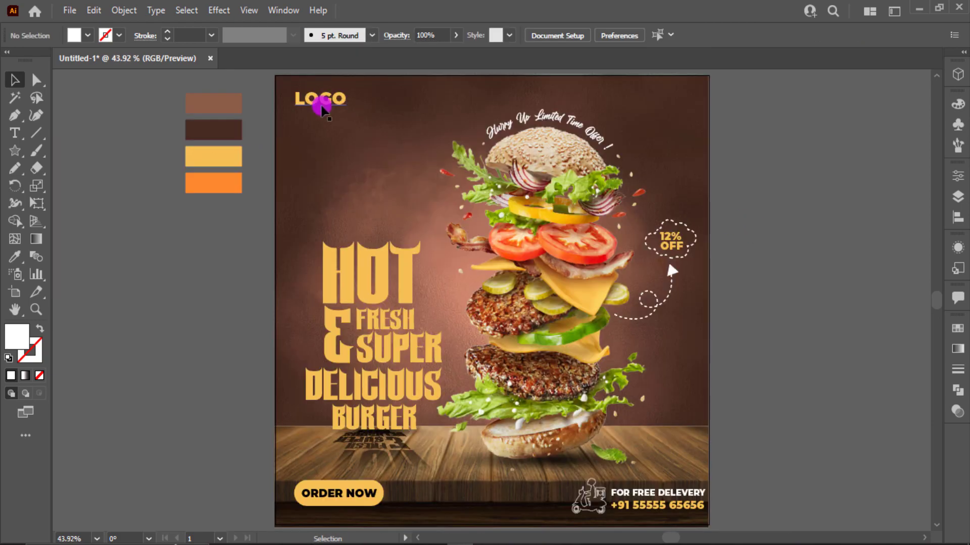
drag(320, 99, 321, 128)
- Change the copied LOGO text to HERE and scale it to sit under LOGO
double_click(321, 122)
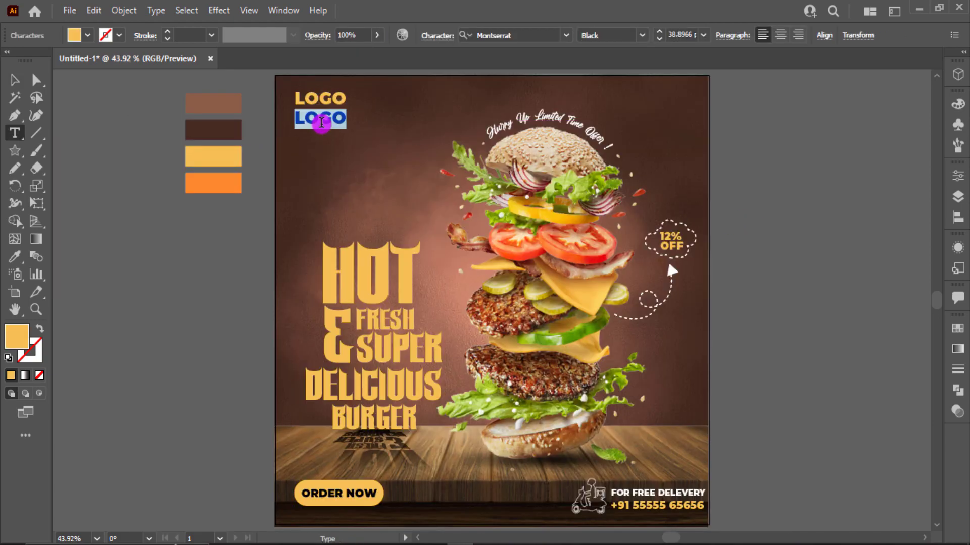
text(HERE)
key(Escape)
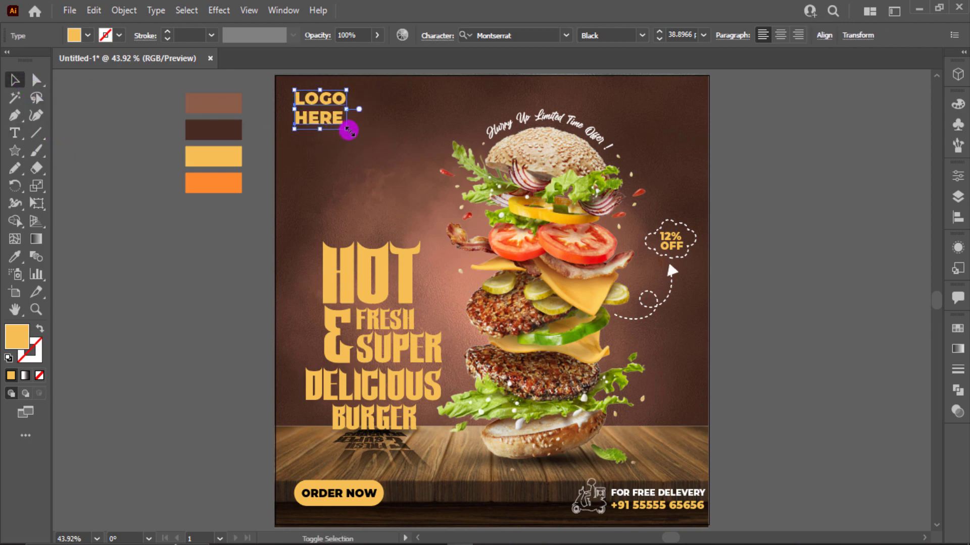
drag(348, 130, 334, 121)
click(340, 145)
- Review the two-line yellow LOGO HERE label and select the headline text group
scroll(340, 145, up, 2)
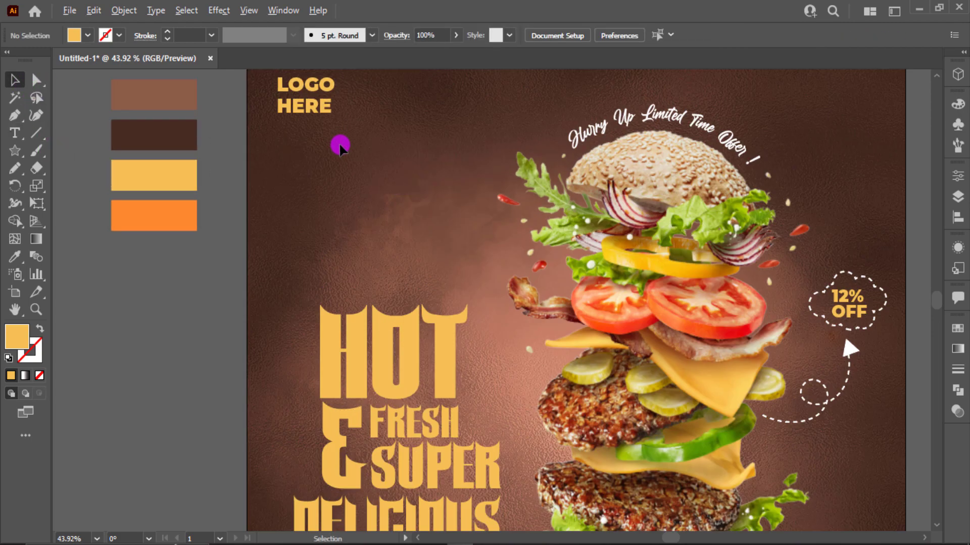
scroll(340, 145, up, 3)
click(320, 99)
scroll(323, 122, up, 5)
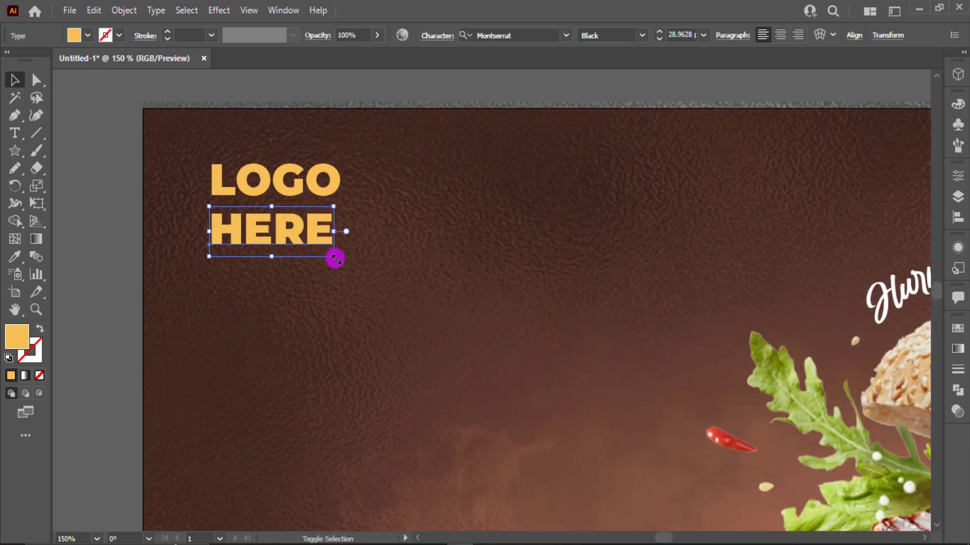
click(388, 234)
scroll(388, 233, down, 3)
scroll(388, 232, down, 3)
scroll(389, 235, down, 3)
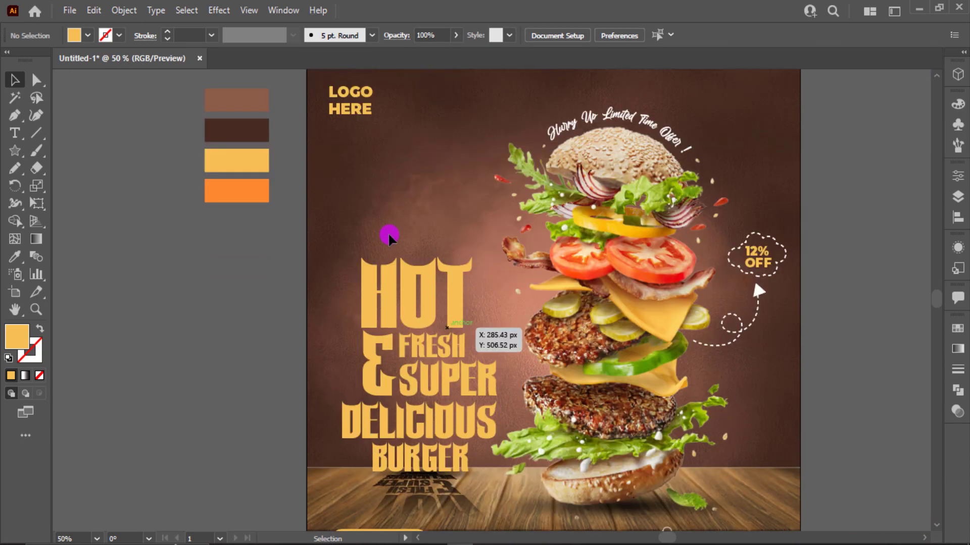
scroll(389, 235, down, 2)
scroll(390, 217, up, 2)
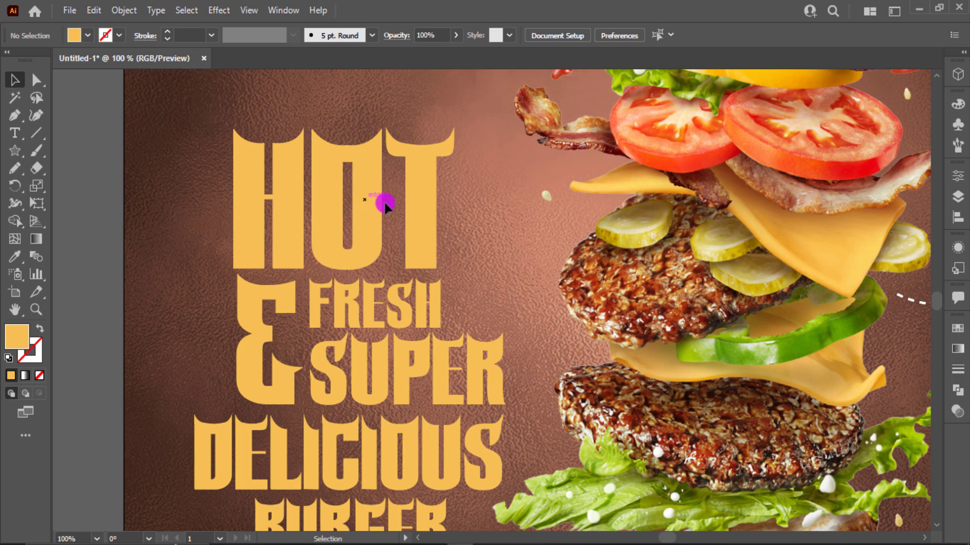
click(424, 210)
scroll(424, 210, down, 4)
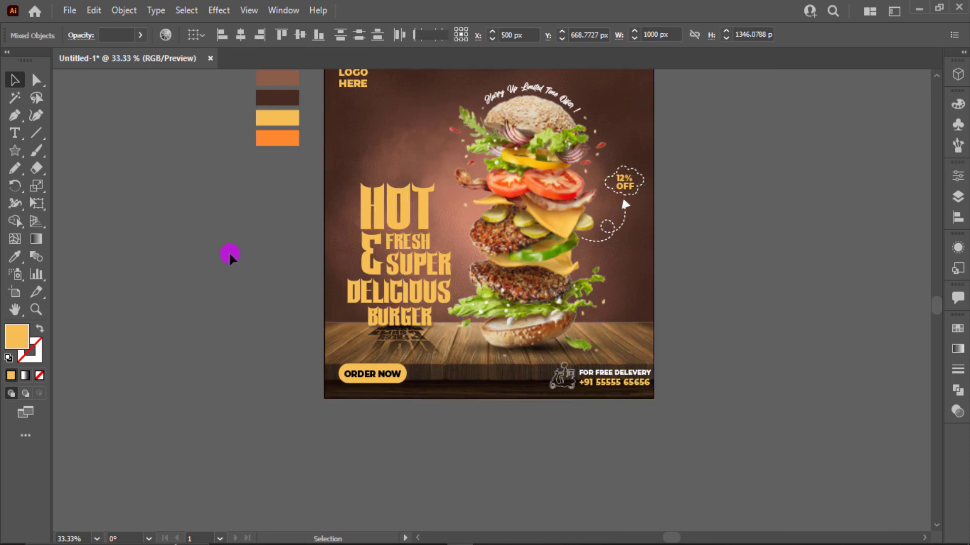
click(399, 229)
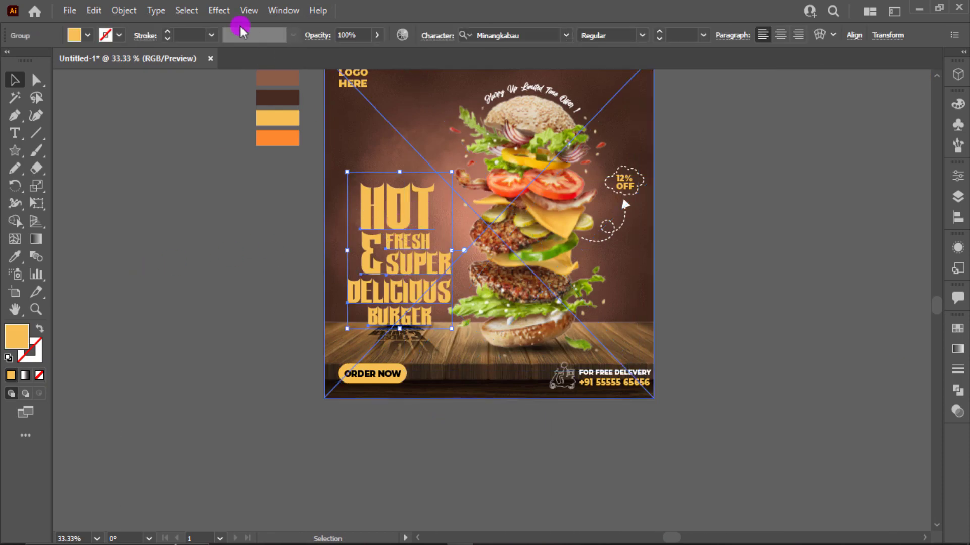
- Add a Drop Shadow to the headline group with X offset, Y offset and blur of 2 px
click(219, 11)
click(445, 178)
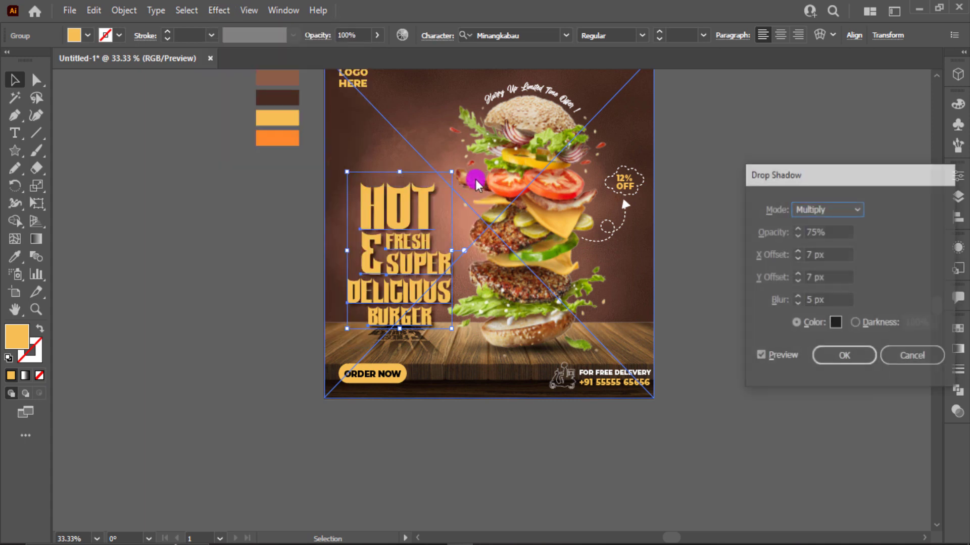
click(830, 276)
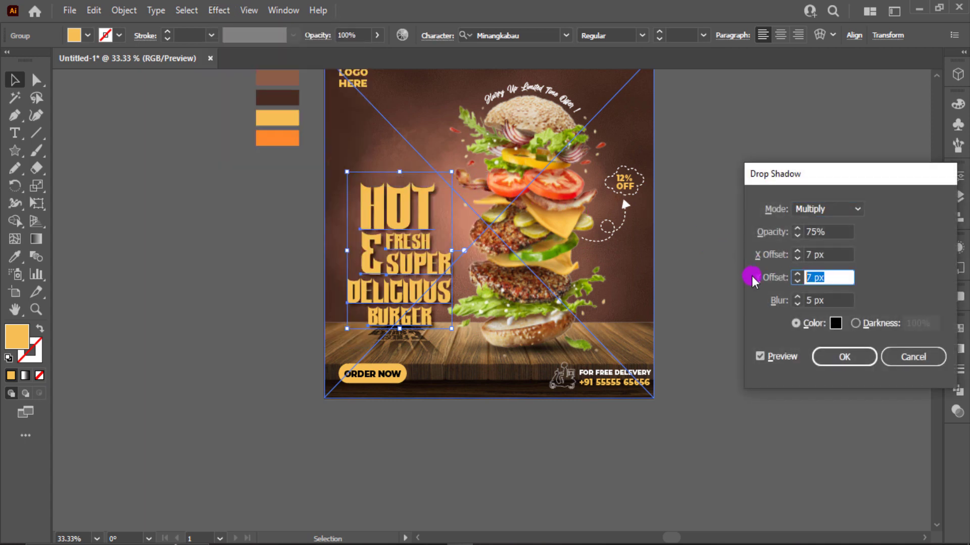
text(2)
click(821, 252)
text(2)
click(781, 300)
text(2)
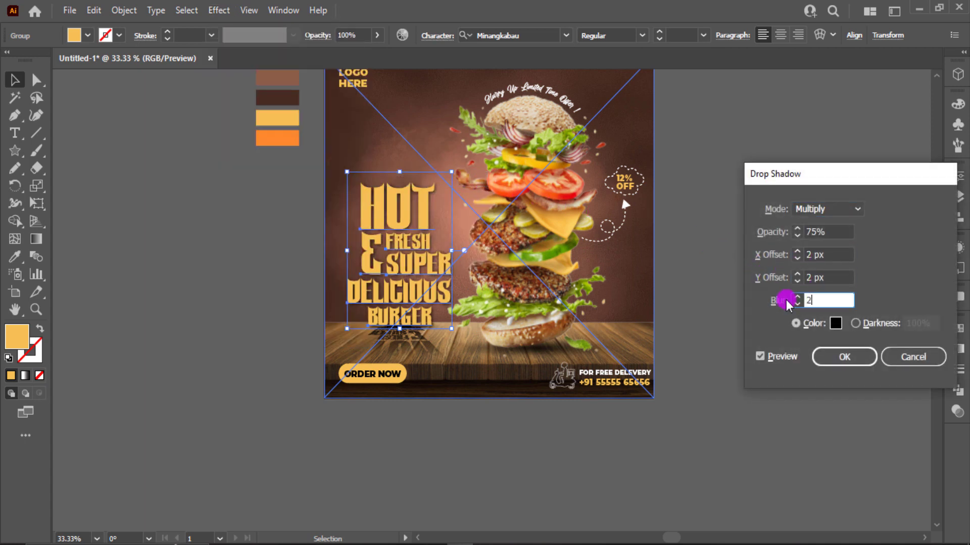
click(767, 357)
click(842, 356)
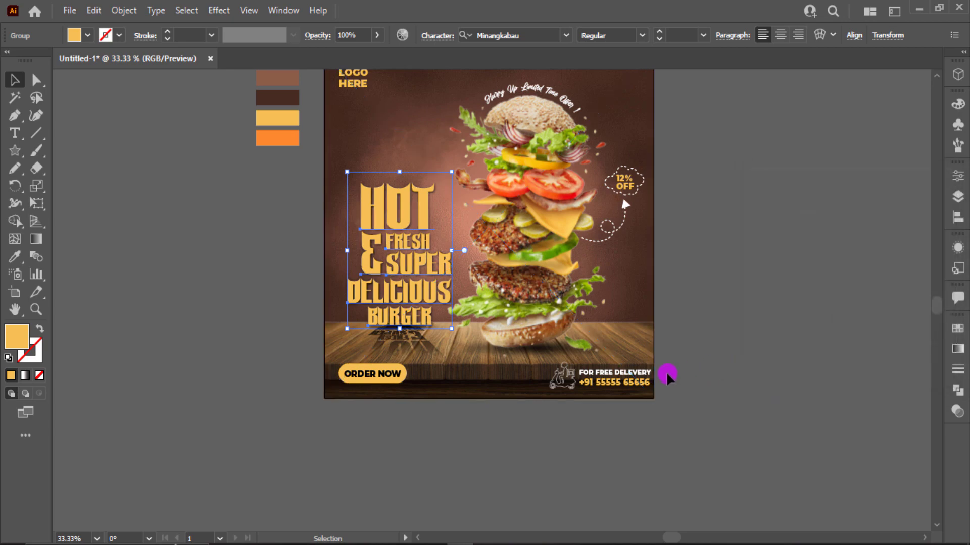
click(666, 372)
key(ctrl+plus)
key(ctrl+plus)
key(ctrl+plus)
key(ctrl+plus)
- Draw a small yellow rectangle beside the artboard
scroll(407, 283, up, 5)
scroll(407, 283, right, 5)
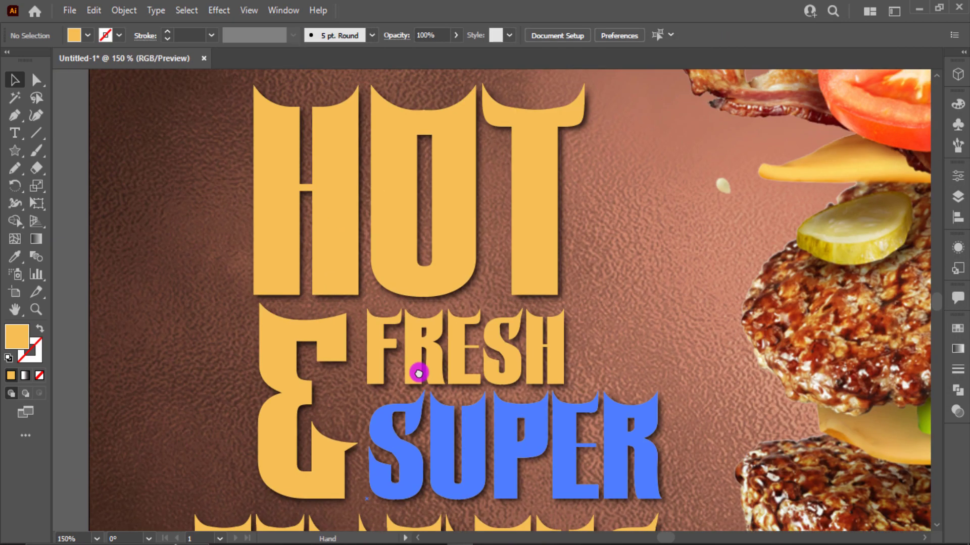
scroll(152, 215, left, 3)
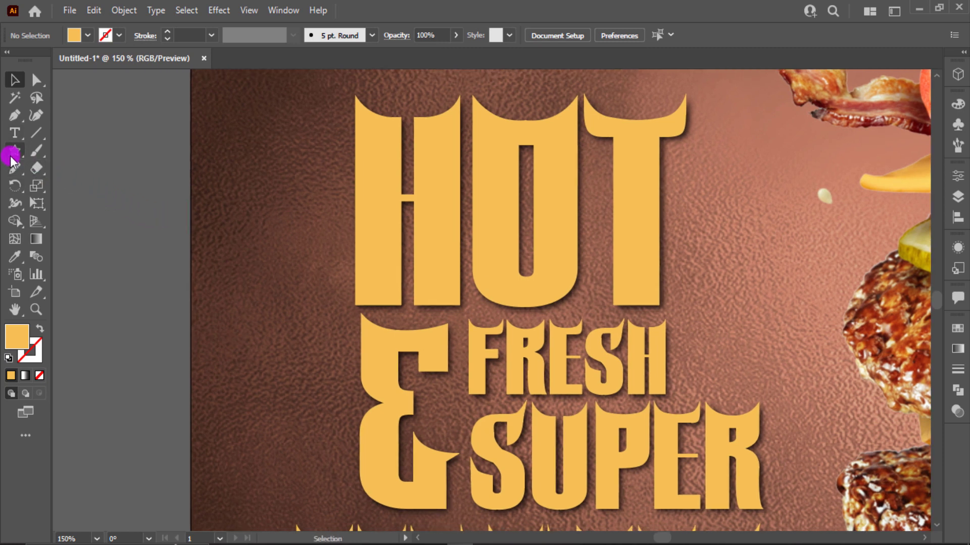
drag(11, 158, 76, 149)
drag(104, 189, 153, 211)
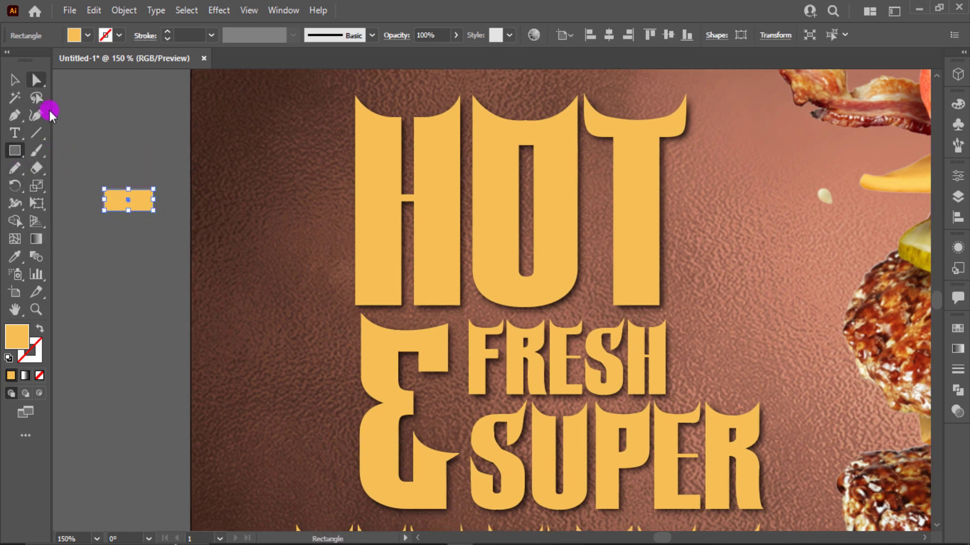
click(14, 79)
- Warp the rectangle with an Arc at 100% horizontal distortion and expand it into a path
click(248, 10)
mouse_move(219, 10)
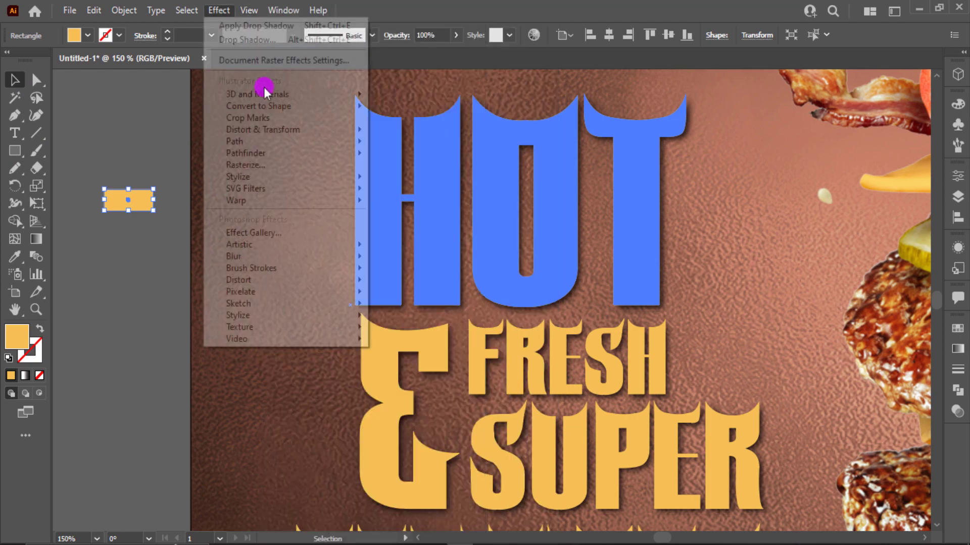
mouse_move(237, 200)
click(386, 200)
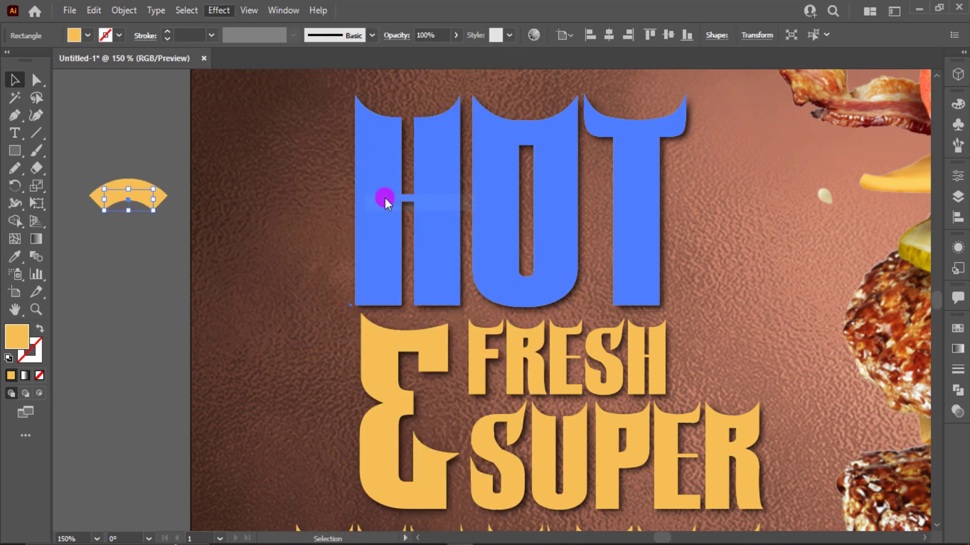
drag(738, 412, 828, 408)
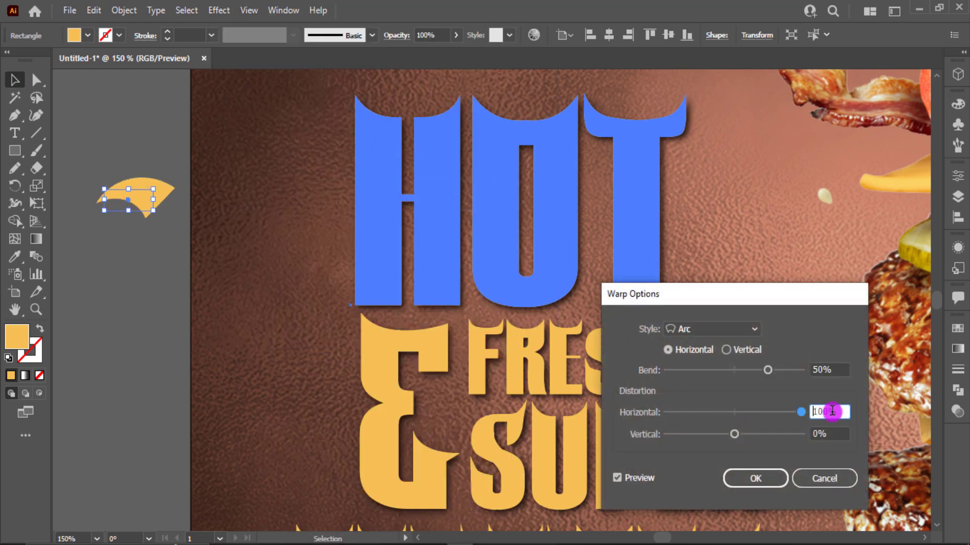
click(771, 478)
click(124, 9)
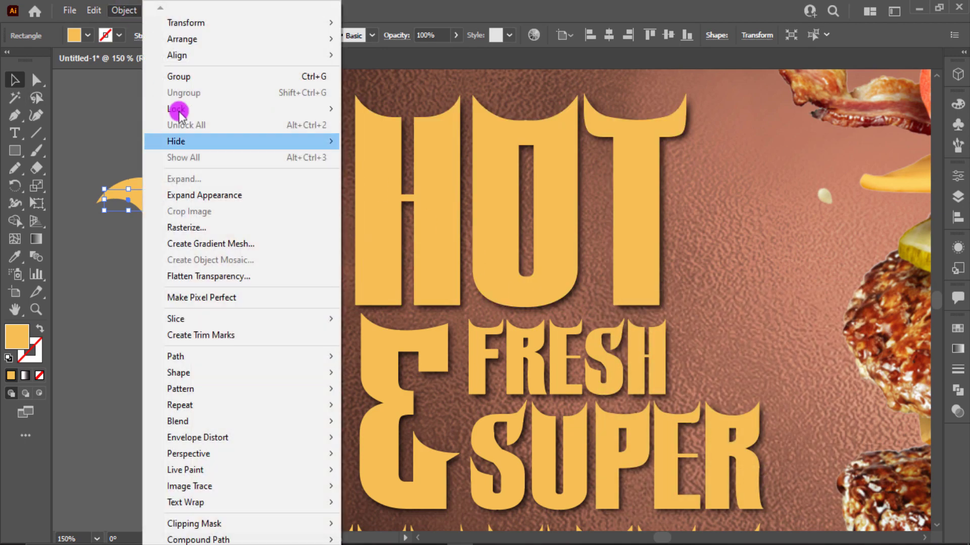
click(220, 196)
- Drag an anchor point to curl the shape's tip into a paisley form
click(37, 80)
click(166, 235)
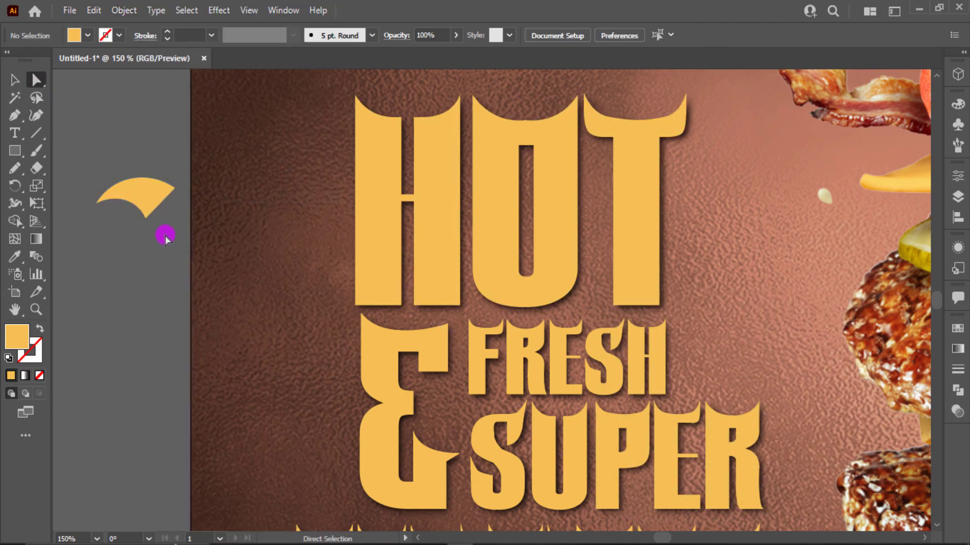
drag(171, 199, 93, 128)
key(v)
click(145, 190)
- Duplicate the paisley into two tilted copies above and below to form a three-shape cluster
alt+drag(145, 190, 105, 216)
click(108, 156)
drag(120, 216, 162, 307)
scroll(121, 223, up, 3)
drag(179, 248, 173, 248)
shift+click(173, 158)
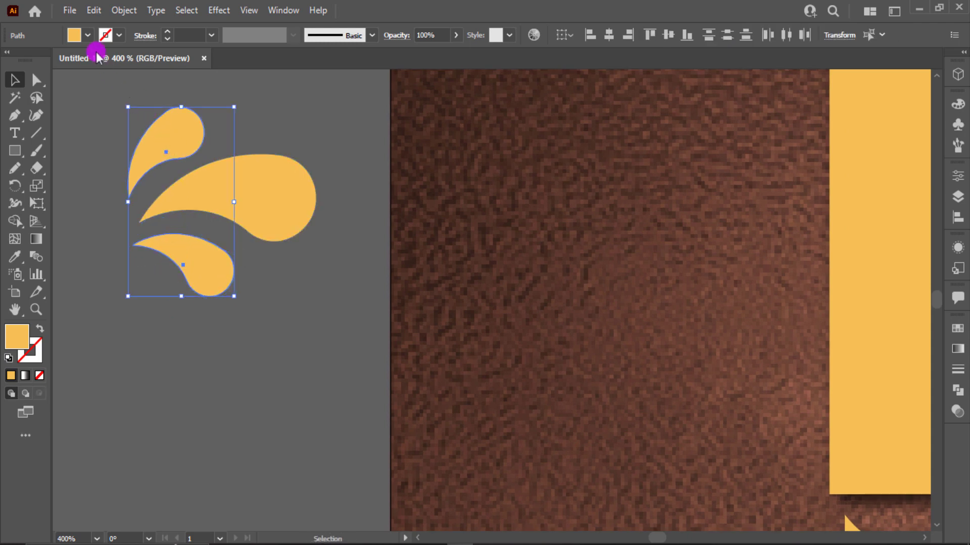
- Fill the two small paisleys white and select all three splash shapes
click(73, 35)
click(30, 61)
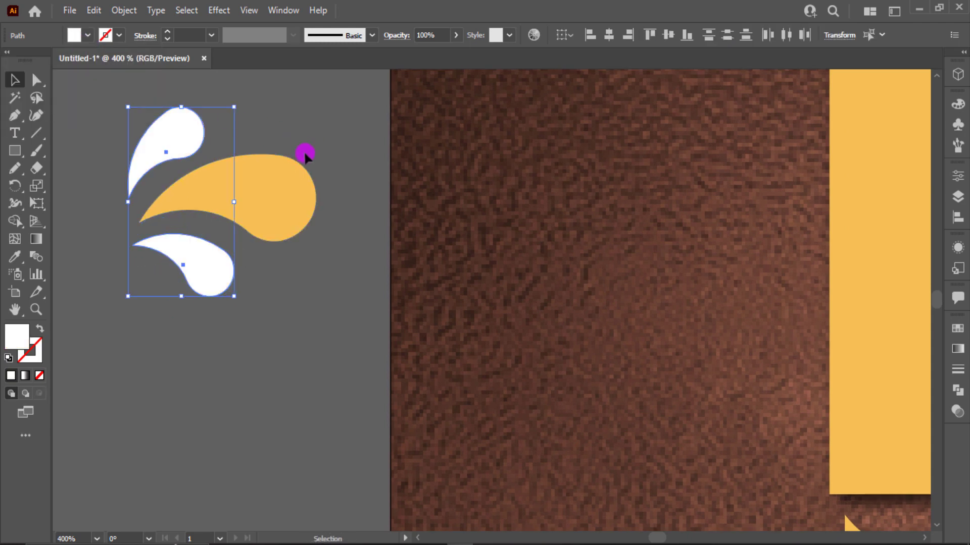
scroll(304, 151, down, 1)
key(ctrl+a)
scroll(245, 259, down, 2)
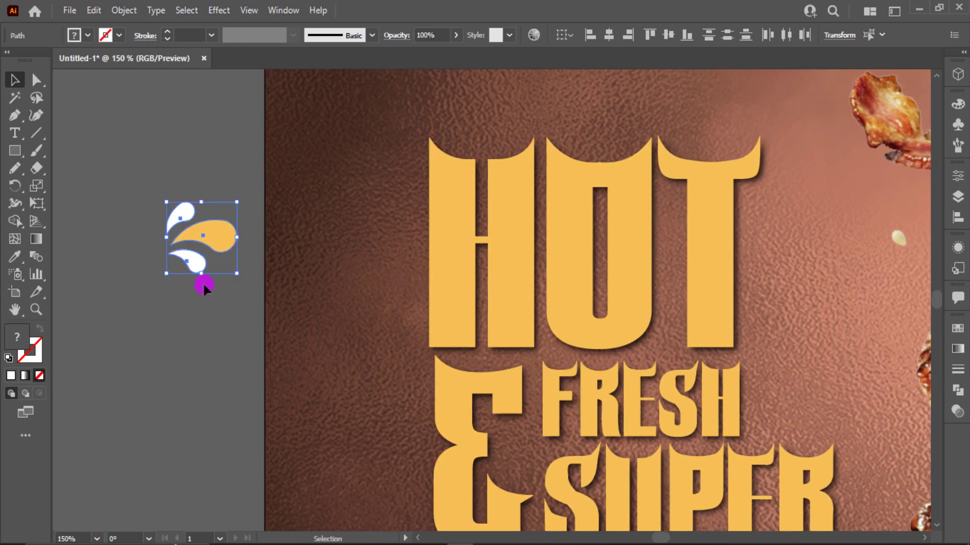
- Move the splash cluster beside FRESH and place a copy left of DELICIOUS
drag(204, 286, 813, 404)
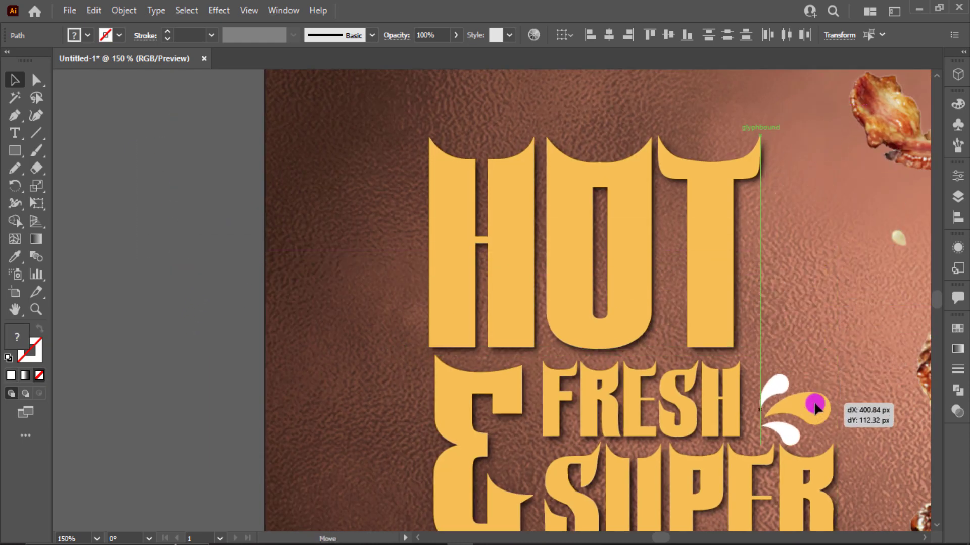
scroll(813, 354, down, 3)
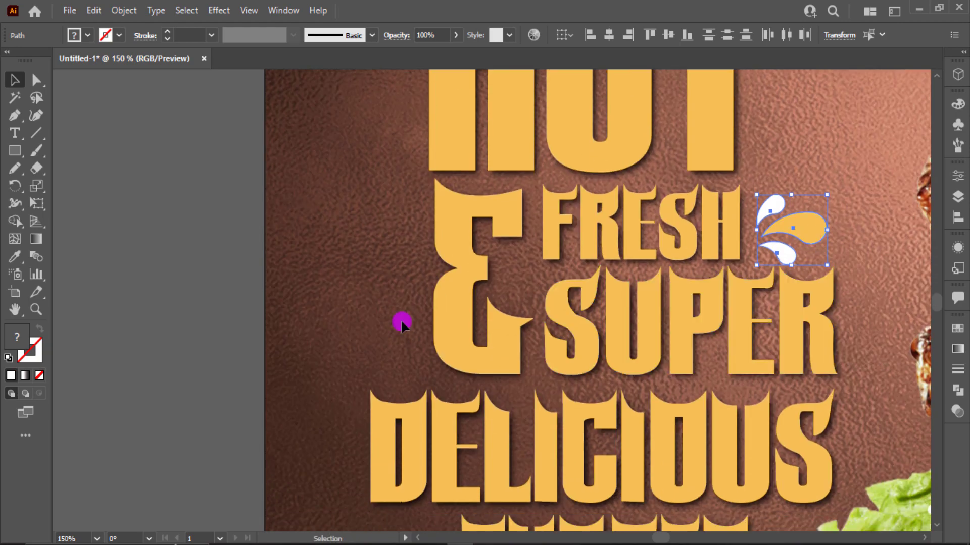
drag(402, 326, 365, 389)
scroll(364, 374, down, 2)
- Reflect the splash copy horizontally, then reposition and rotate it slightly clockwise
right_click(359, 238)
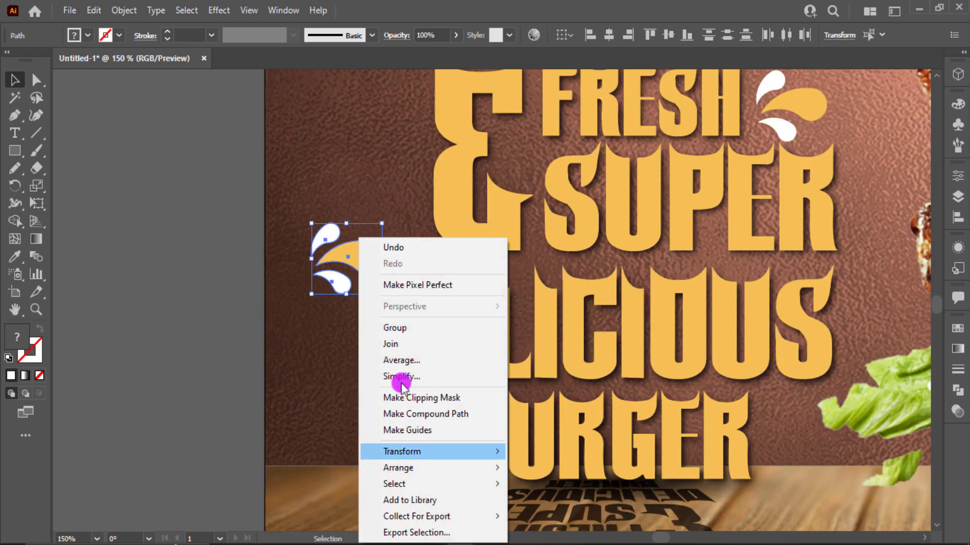
mouse_move(418, 453)
click(561, 377)
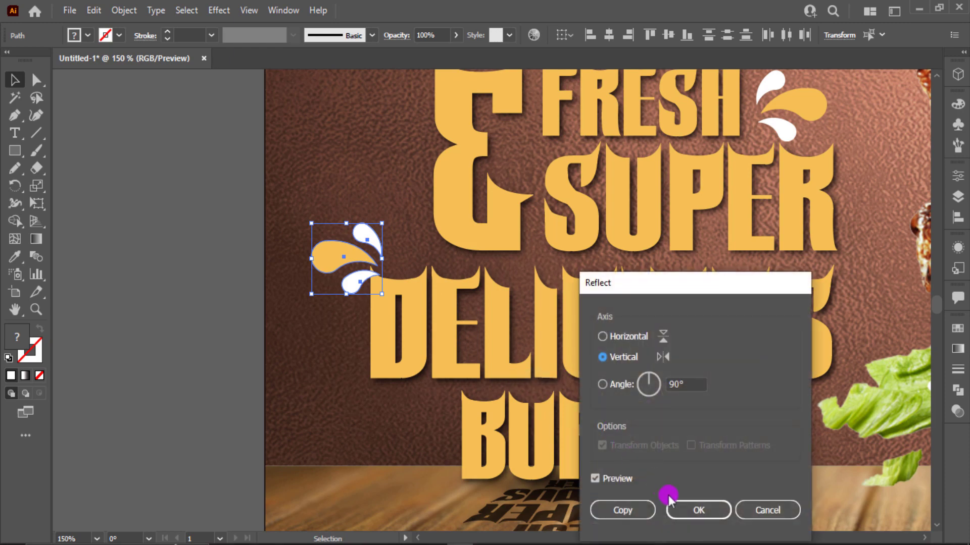
click(675, 501)
drag(354, 263, 386, 231)
drag(417, 186, 422, 202)
mouse_move(387, 229)
mouse_down()
mouse_move(397, 231)
mouse_move(389, 226)
mouse_up()
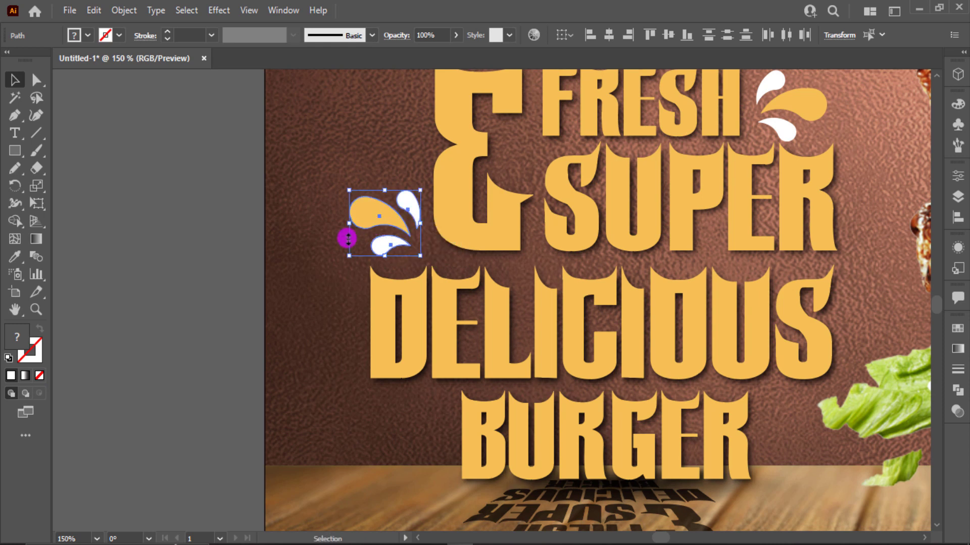
- Sample the yellow onto the copy's two white drops with the Eyedropper
click(325, 234)
click(379, 217)
click(395, 237)
shift+click(411, 218)
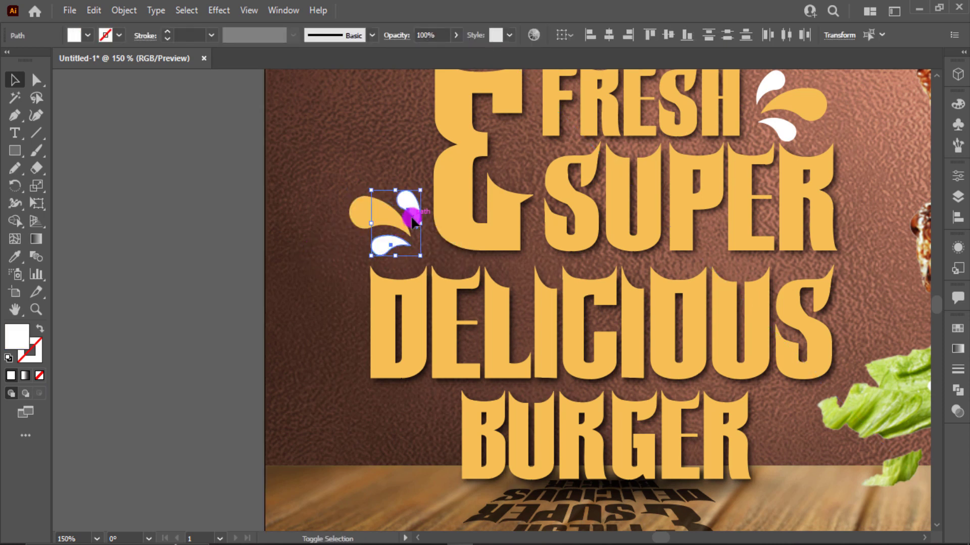
key(i)
click(348, 214)
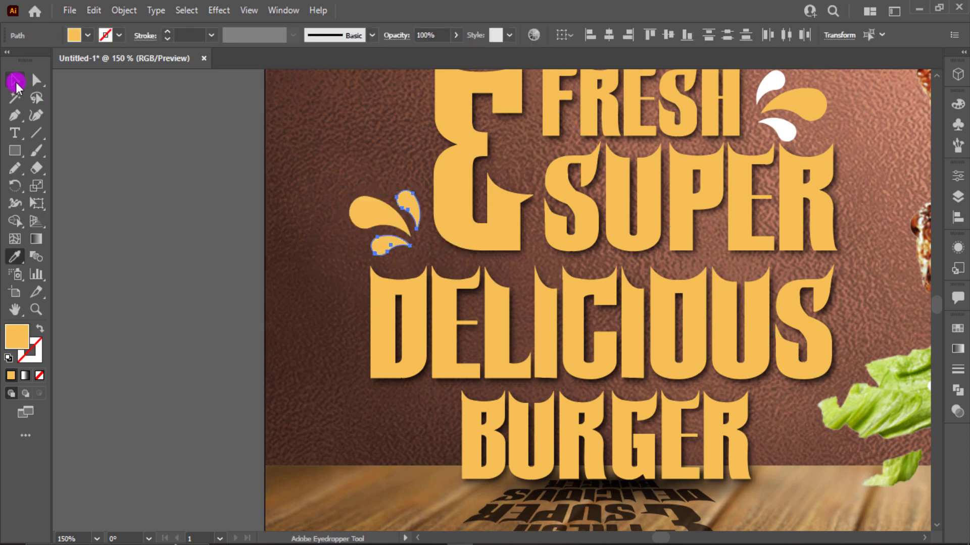
- Fill the copy's main paisley white and zoom back out to 100%
click(15, 79)
click(193, 187)
click(371, 214)
click(83, 37)
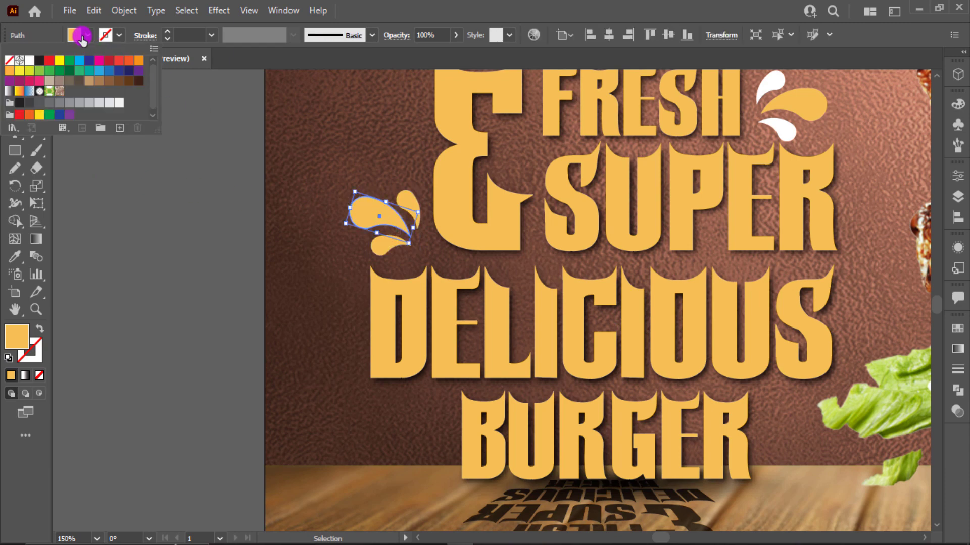
click(31, 60)
click(150, 273)
key(ctrl+minus)
scroll(151, 273, up, 4)
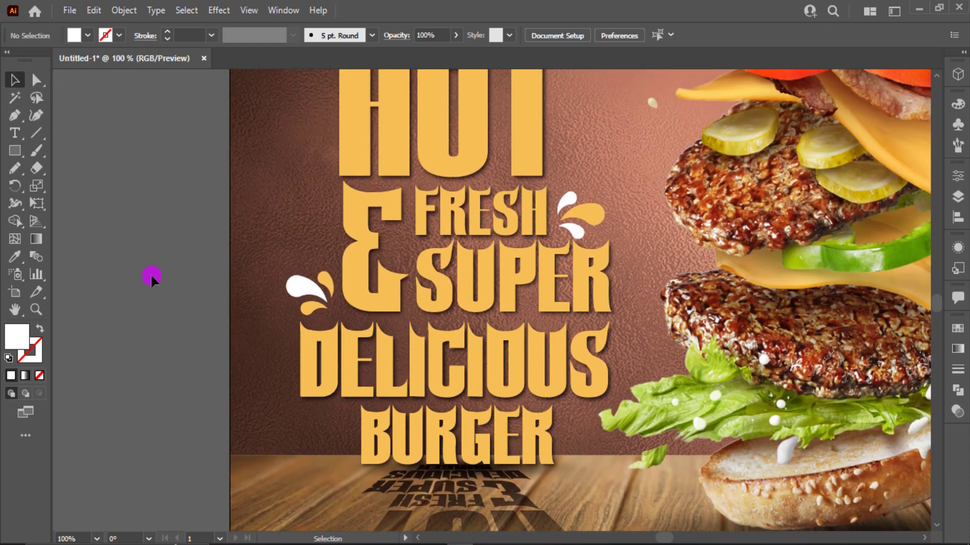
- Zoom in on the headline, clear stray selections and undo an accidental move
key(ctrl+0)
key(ctrl+equal)
key(ctrl+equal)
key(ctrl+equal)
key(ctrl+equal)
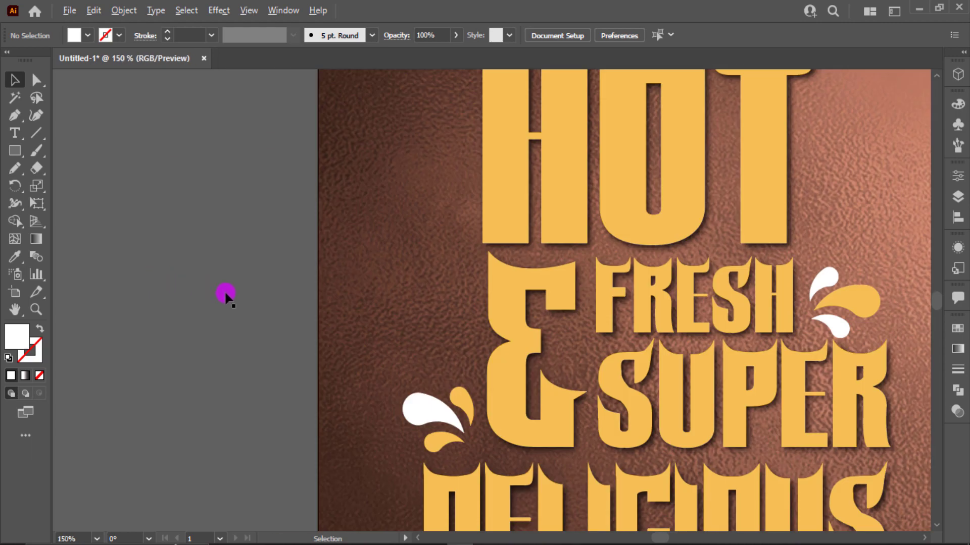
click(346, 361)
key(ctrl+shift+a)
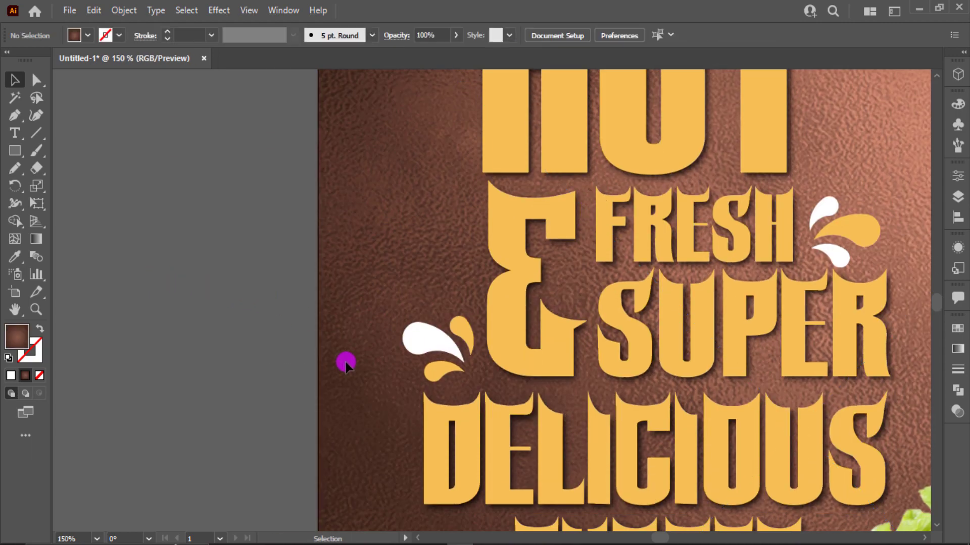
double_click(529, 311)
key(Escape)
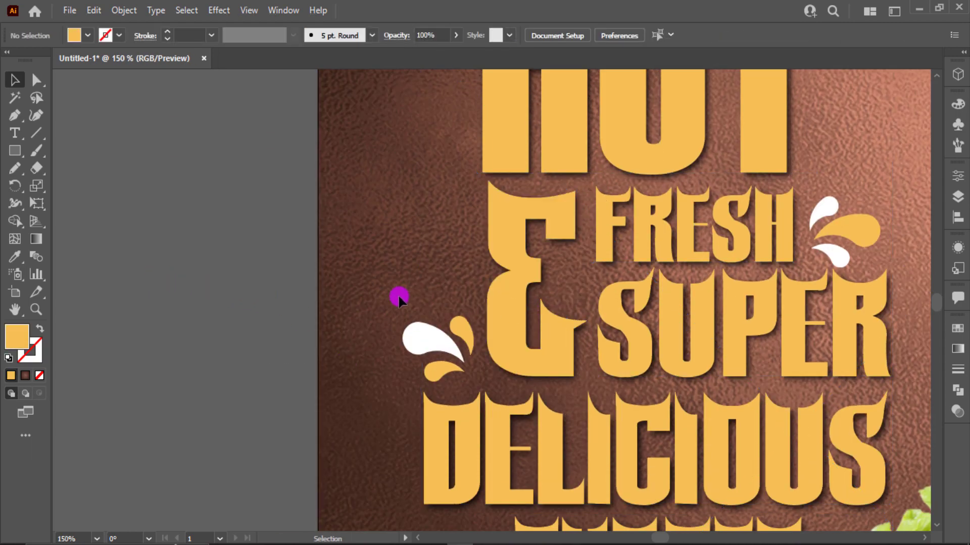
drag(453, 366, 457, 366)
drag(858, 217, 848, 246)
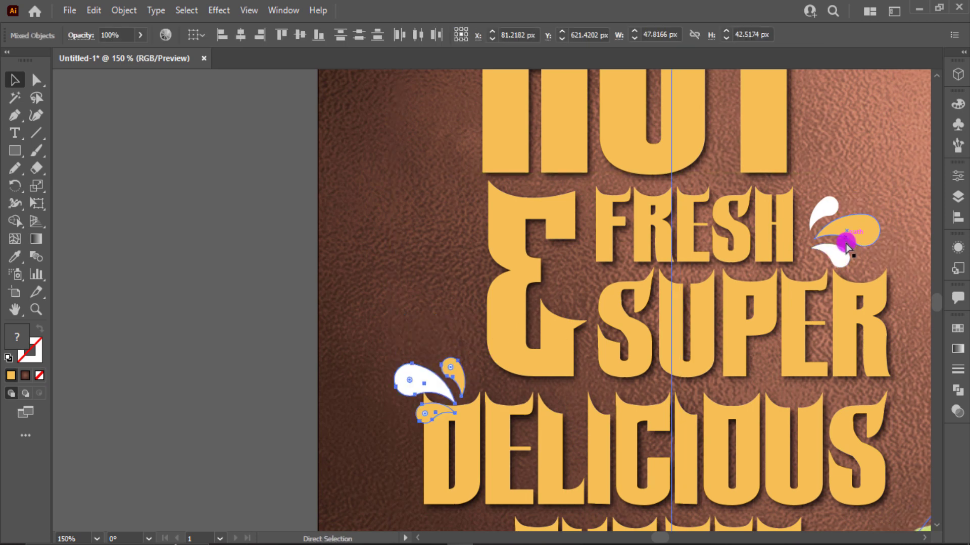
key(ctrl+z)
click(293, 233)
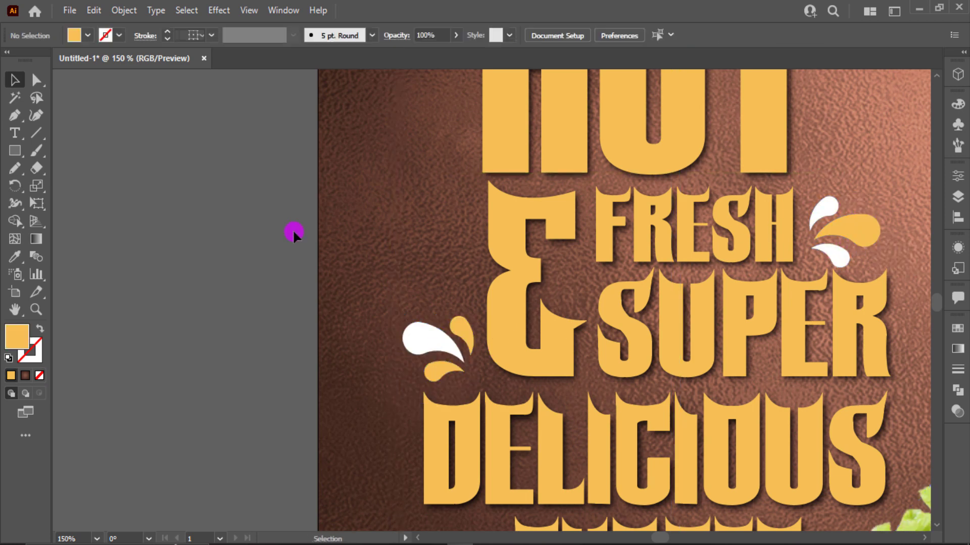
- Select the splash shapes beside FRESH and DELICIOUS and group them
click(823, 210)
shift+click(869, 239)
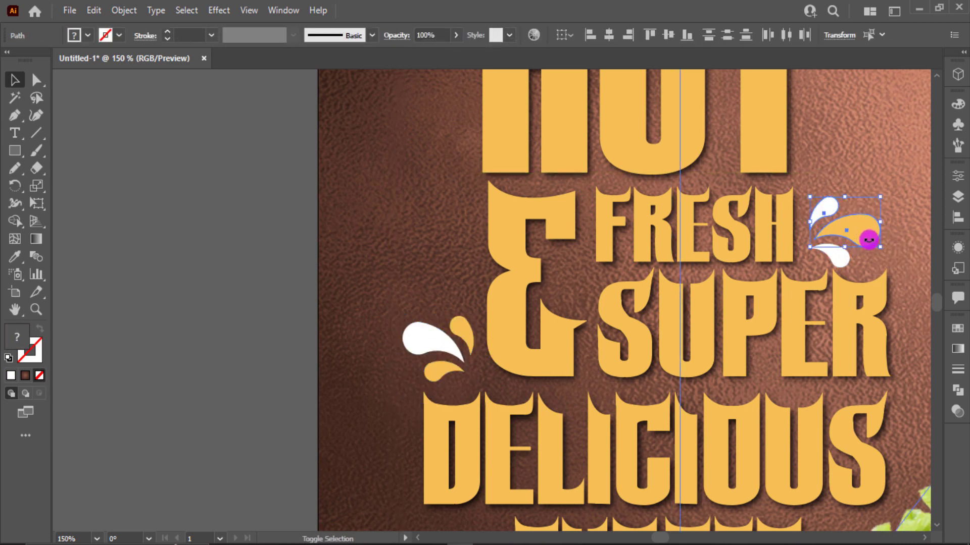
shift+click(427, 346)
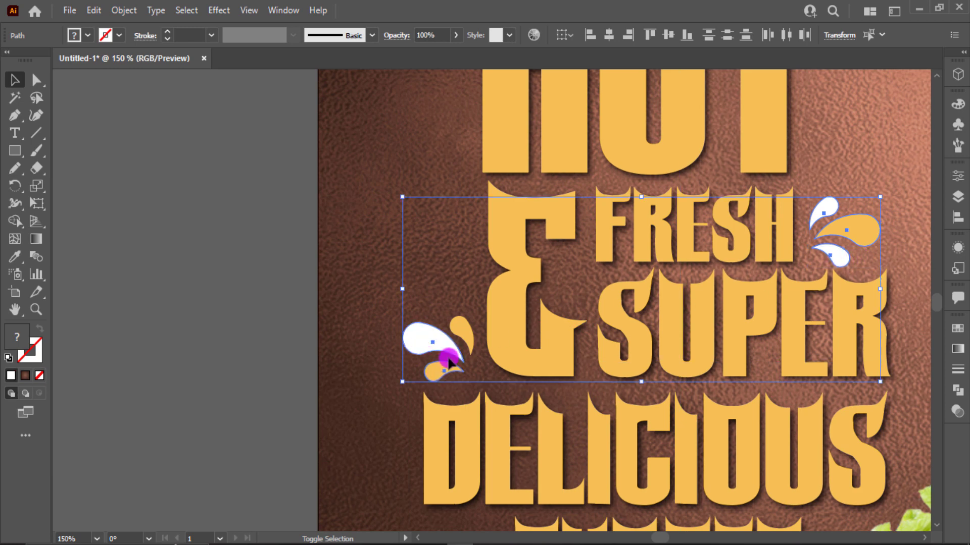
key(ctrl)
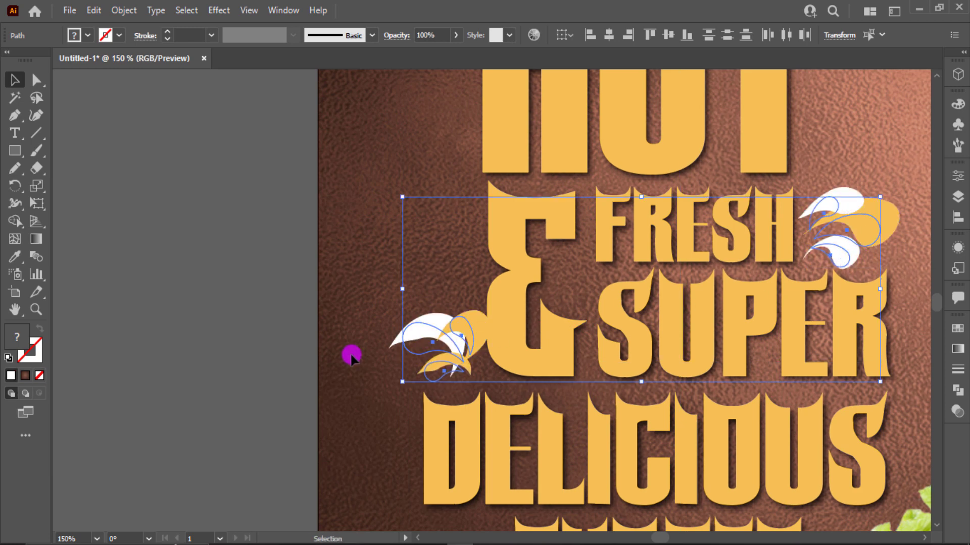
key(ctrl+g)
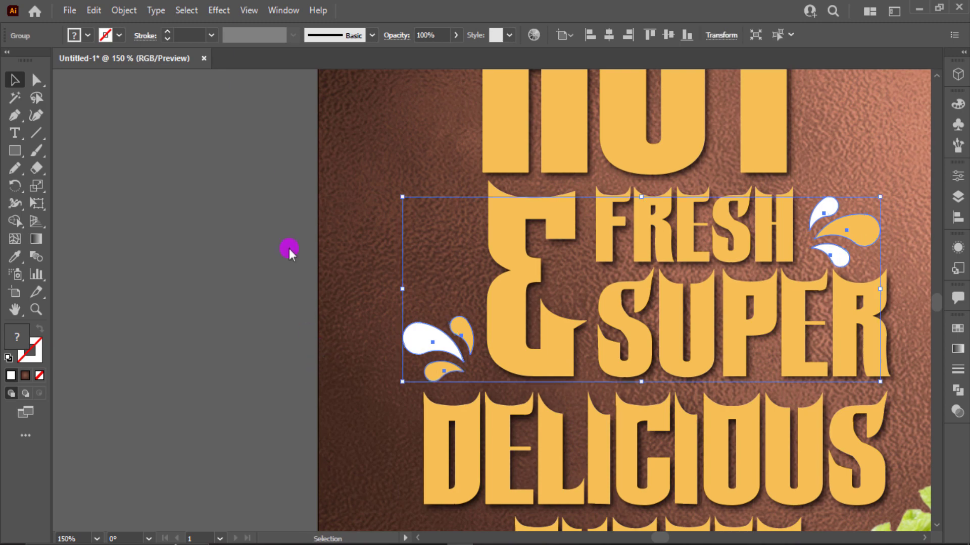
- Apply a default Drop Shadow to the splash group and fit the poster in view
click(219, 10)
mouse_move(237, 177)
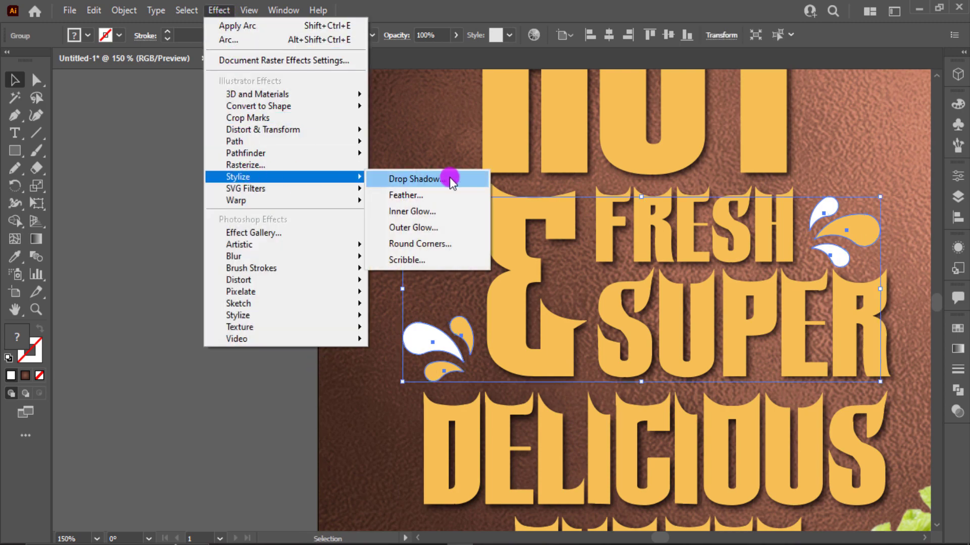
click(449, 177)
click(841, 356)
click(254, 329)
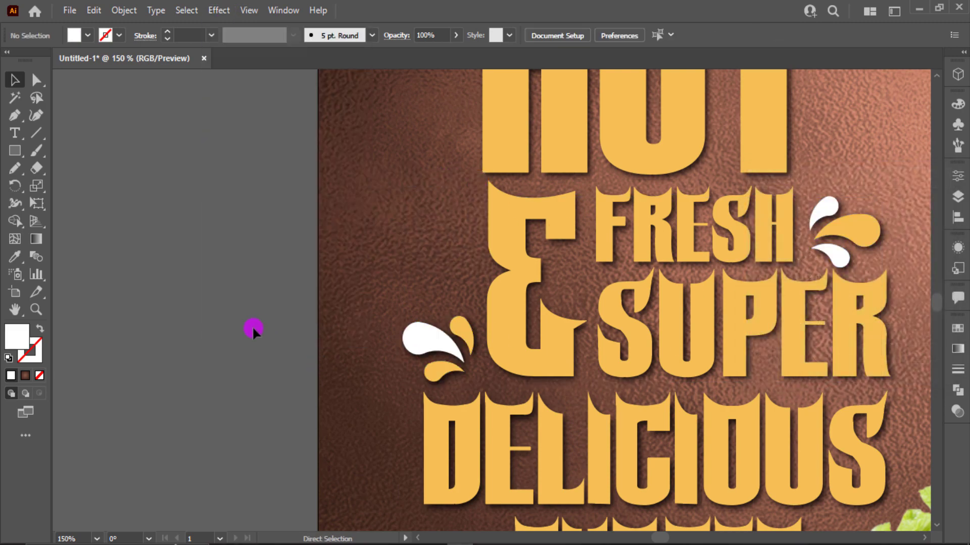
key(ctrl+0)
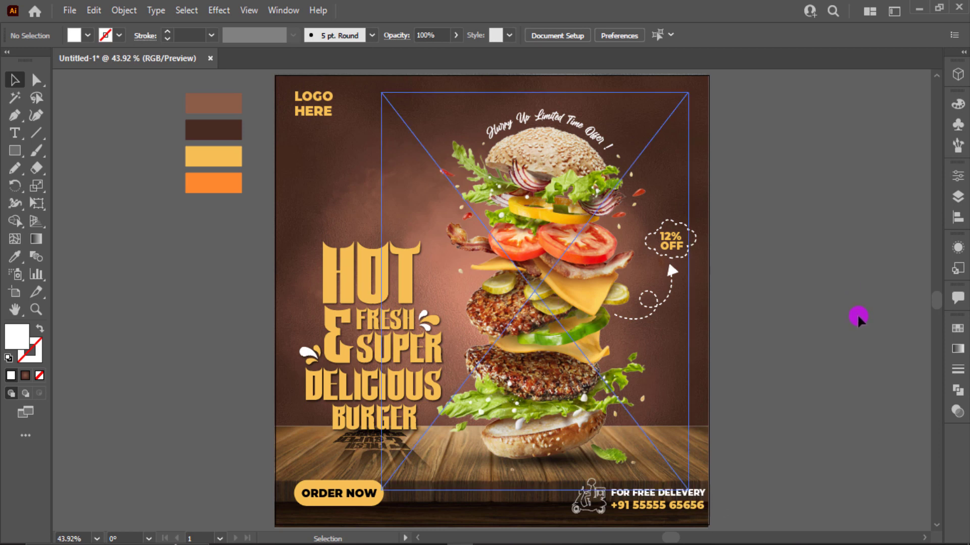